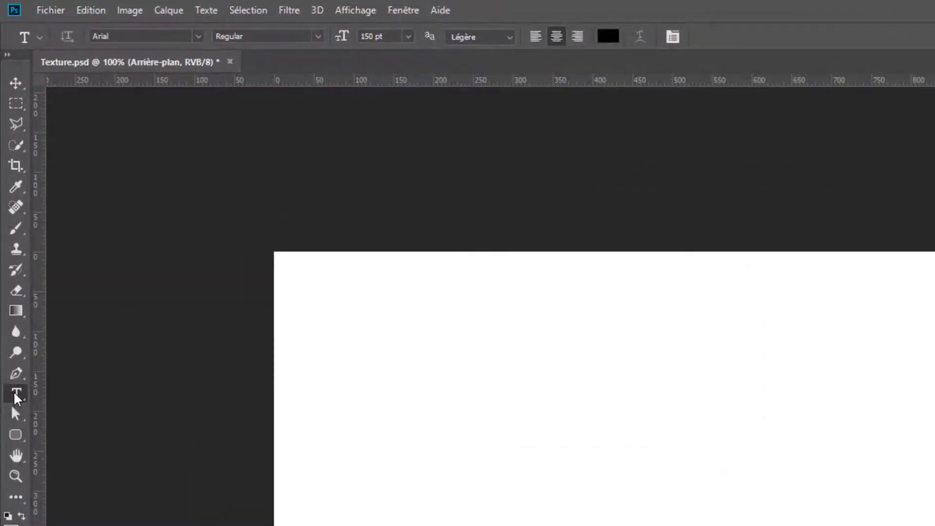
# Set the text font to Arial Black with left alignment.
pyautogui.click(176, 34)
pyautogui.click(173, 35)
pyautogui.write('BL')
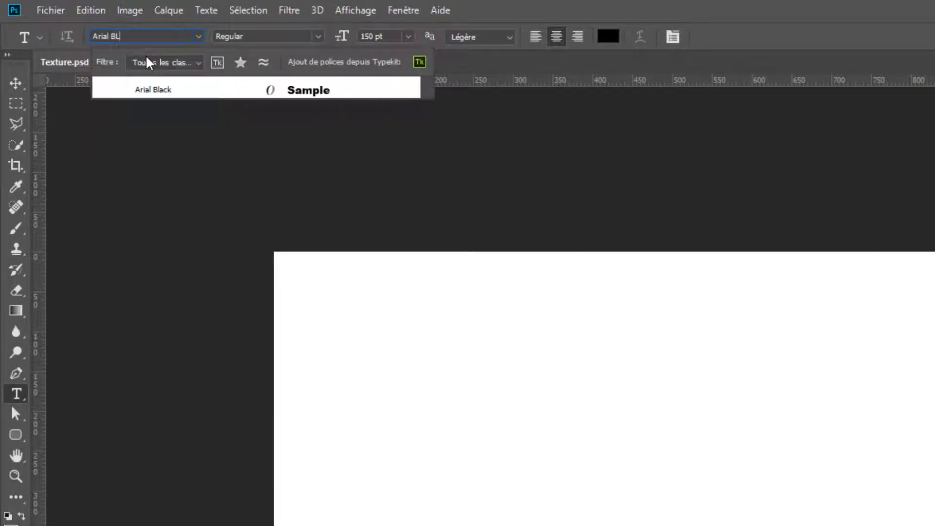
pyautogui.click(161, 92)
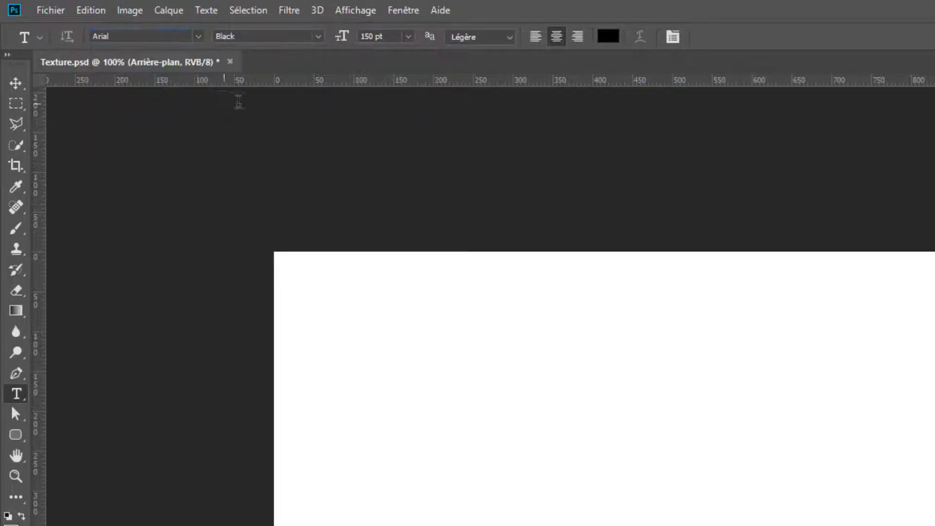
pyautogui.click(373, 38)
pyautogui.click(535, 37)
# Add the text "CONTOUR" to the canvas and reposition it so the whole word fits across the upper part.
pyautogui.click(415, 378)
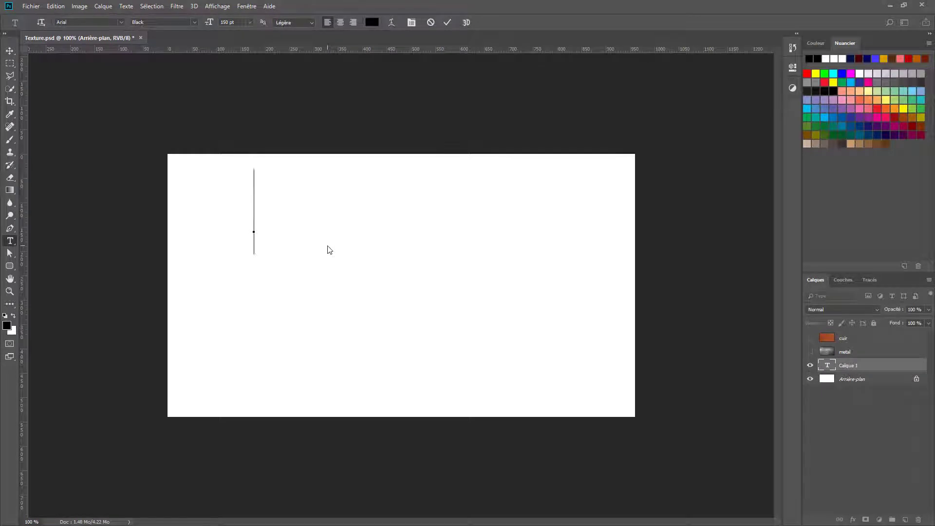
pyautogui.write('CON')
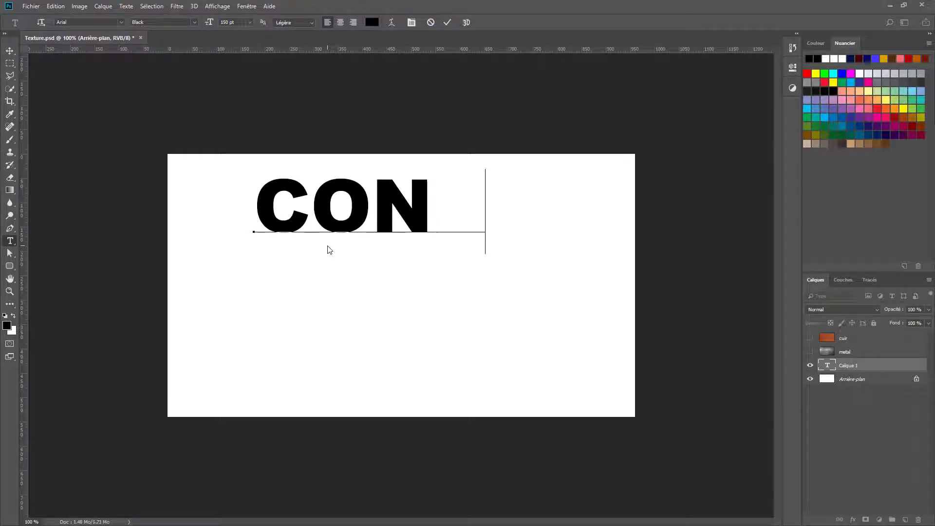
pyautogui.write('TOUR')
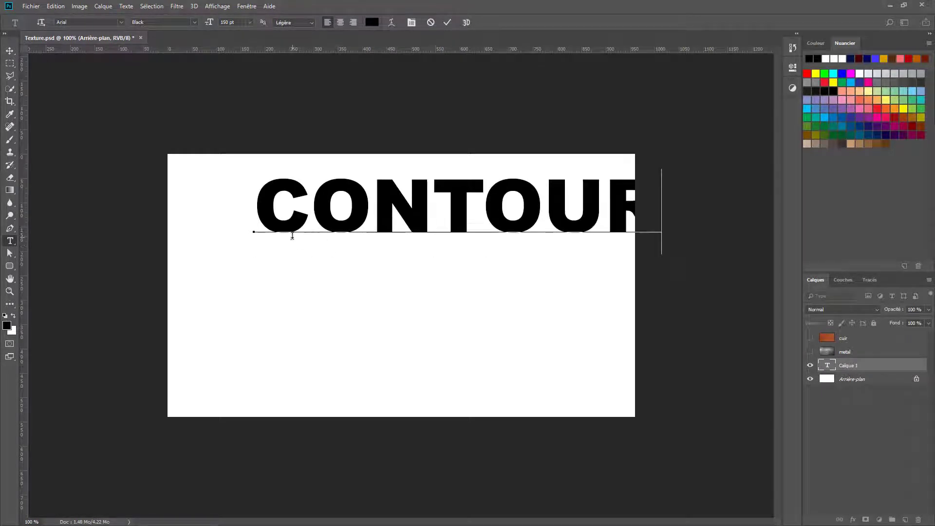
pyautogui.hotkey('ctrl', 'Return')
pyautogui.press('v')
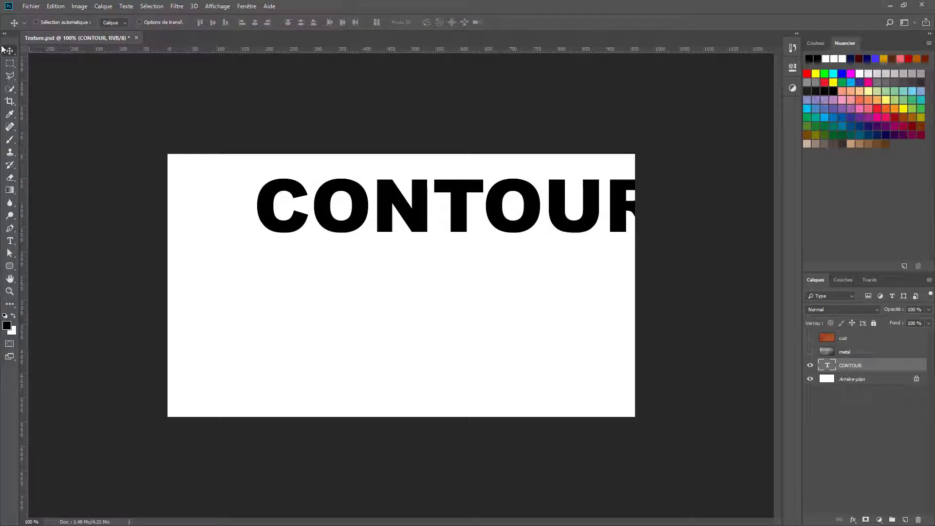
pyautogui.moveTo(392, 212); pyautogui.dragTo(327, 213)
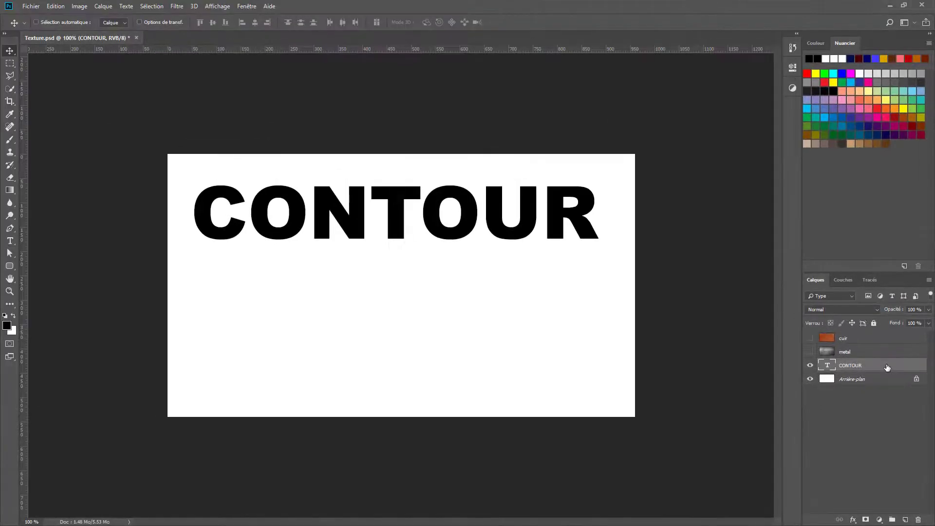
# Add a Contour (stroke) effect to the CONTOUR text layer with a size of 4 px.
pyautogui.doubleClick(887, 367)
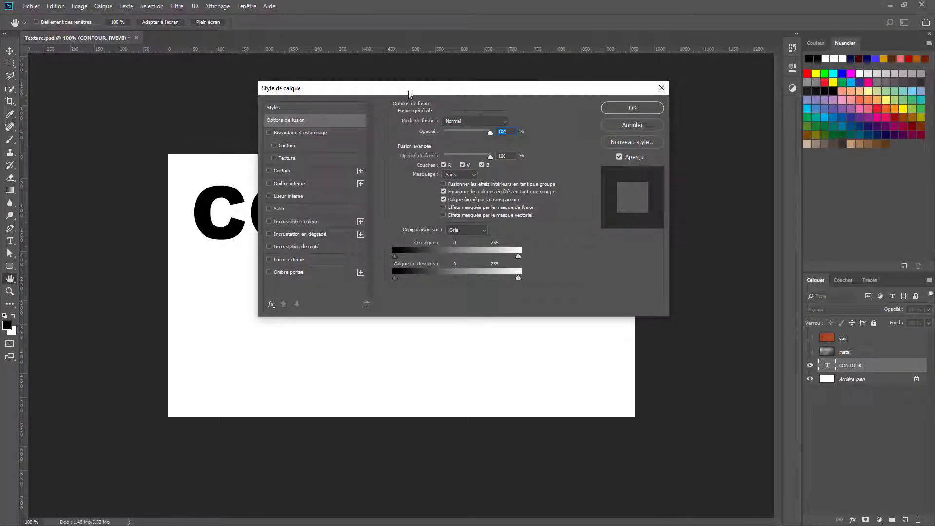
pyautogui.moveTo(404, 91); pyautogui.dragTo(377, 105)
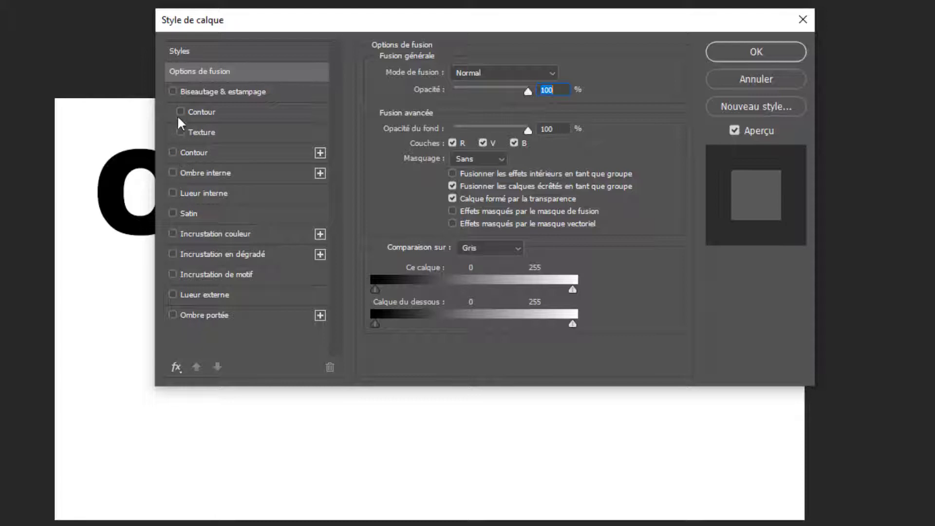
pyautogui.click(194, 152)
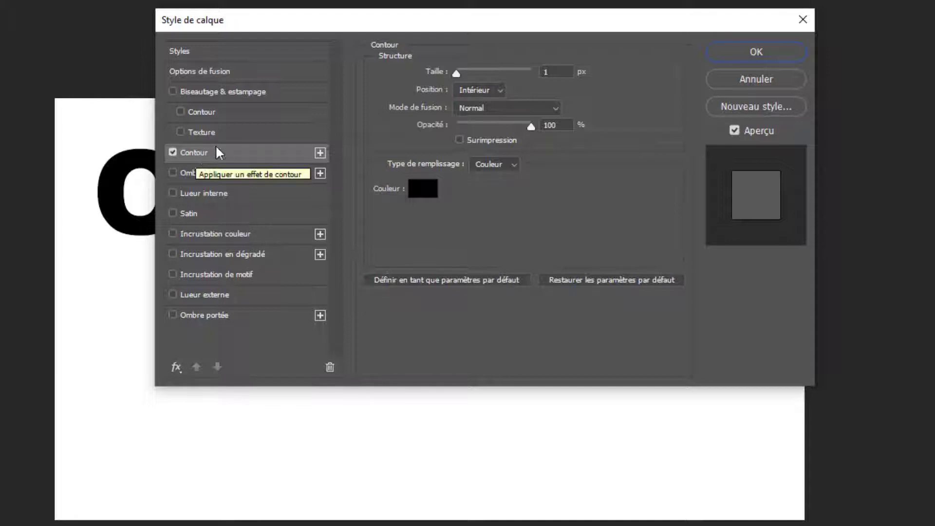
pyautogui.moveTo(299, 19); pyautogui.dragTo(280, 257)
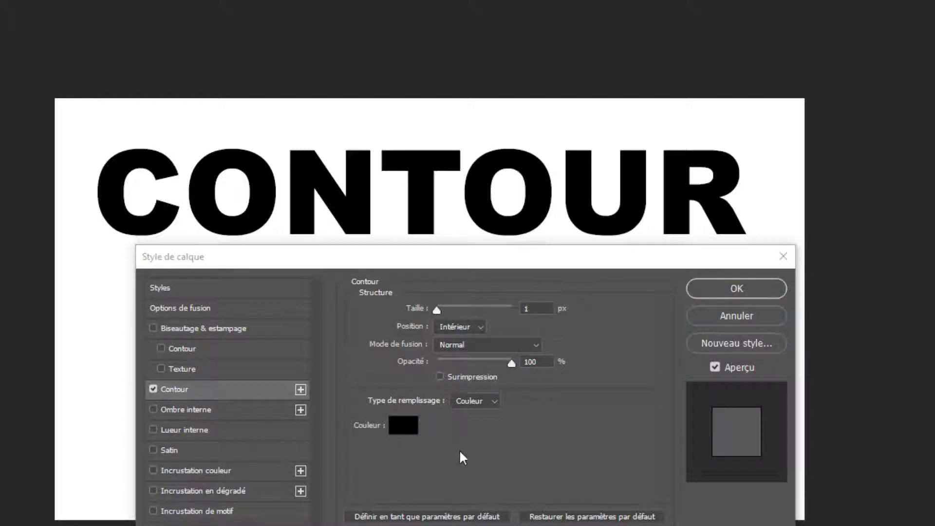
pyautogui.click(437, 309)
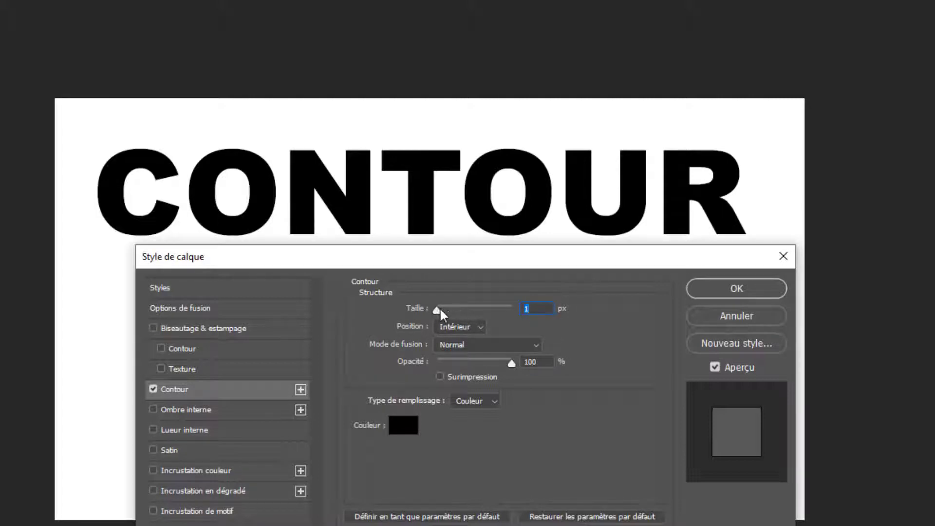
pyautogui.moveTo(437, 310); pyautogui.dragTo(440, 311)
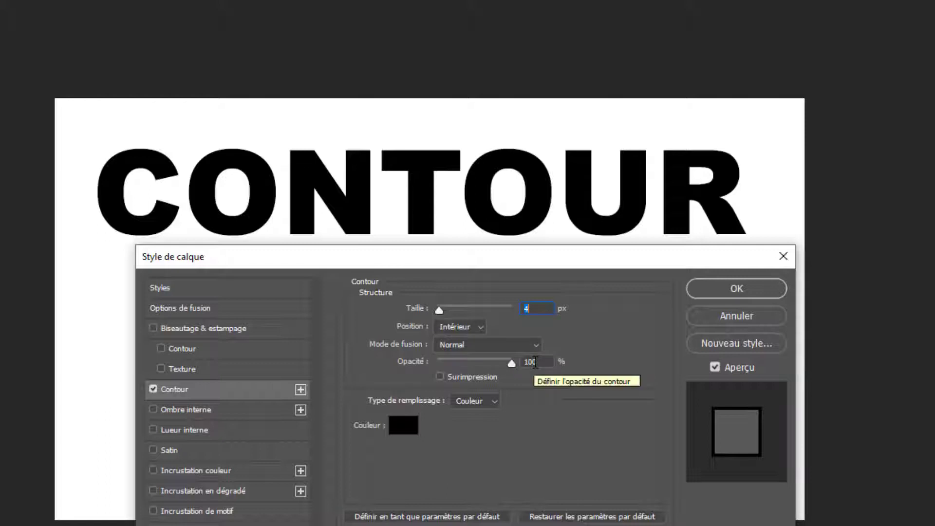
# Set the stroke colour to dark red 510000 and apply the layer style.
pyautogui.click(401, 427)
pyautogui.moveTo(55, 161); pyautogui.dragTo(87, 170)
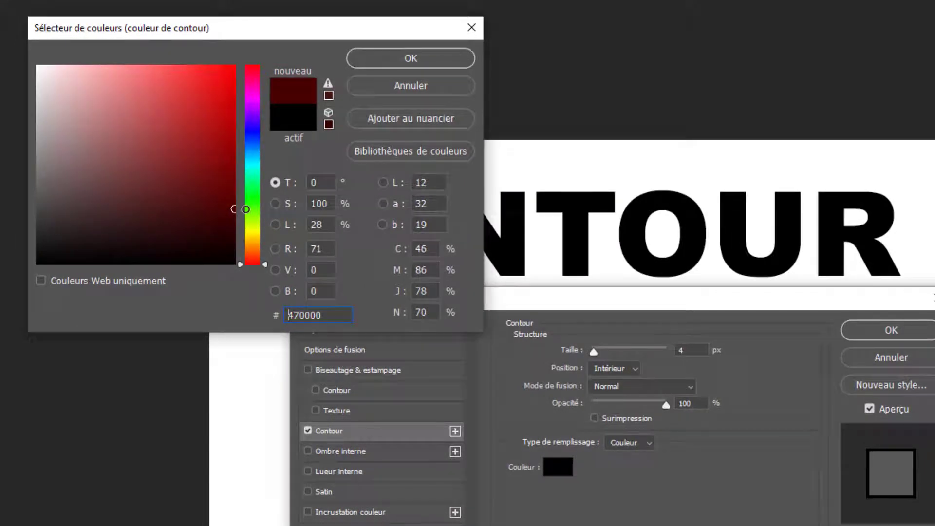
pyautogui.moveTo(250, 209); pyautogui.dragTo(249, 201)
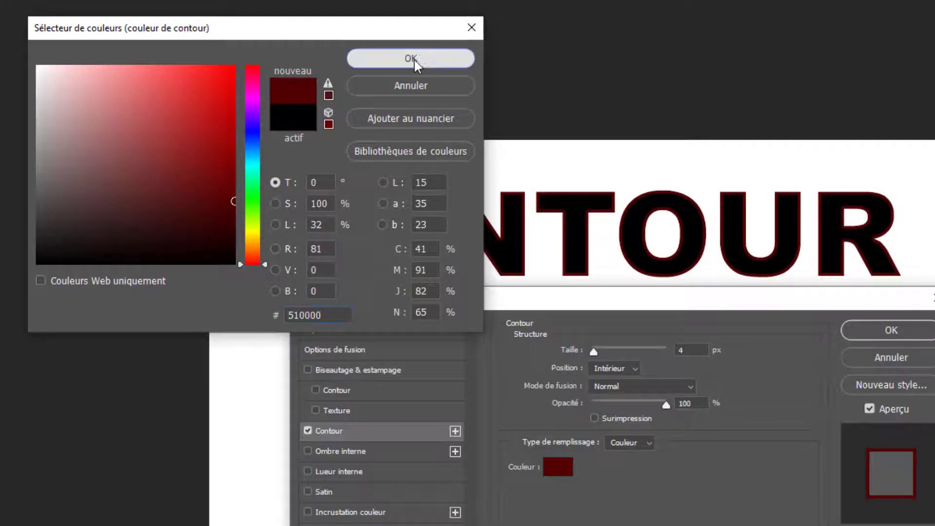
pyautogui.click(412, 59)
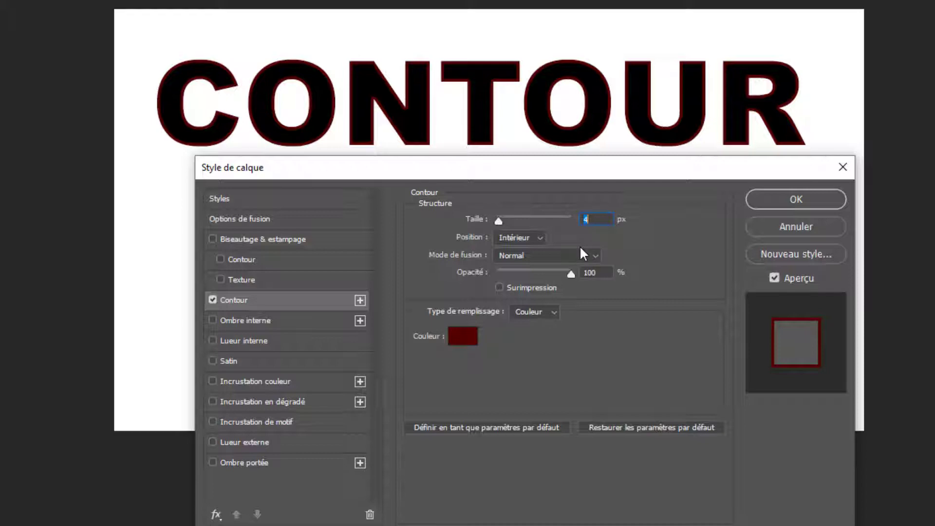
pyautogui.click(767, 201)
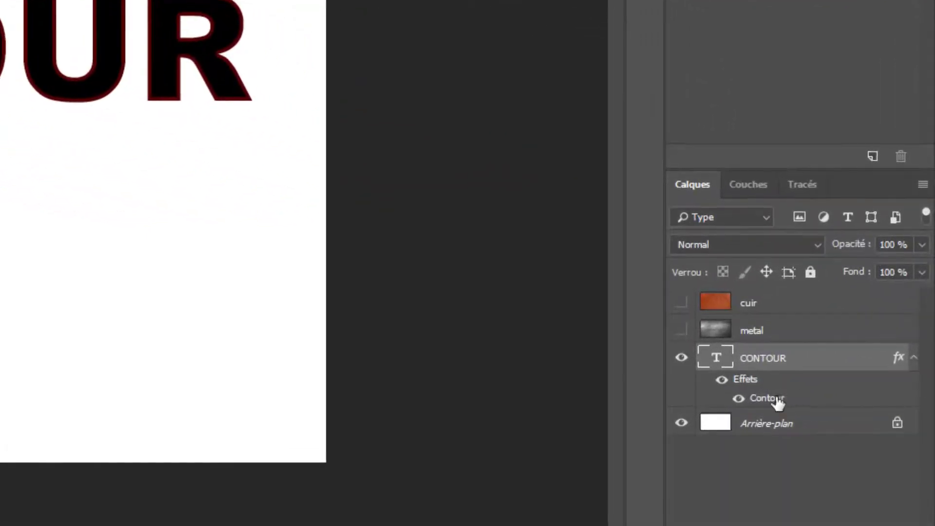
# Reopen the CONTOUR layer's stroke colour for editing and set its red value to 0 to make it black.
pyautogui.doubleClick(775, 400)
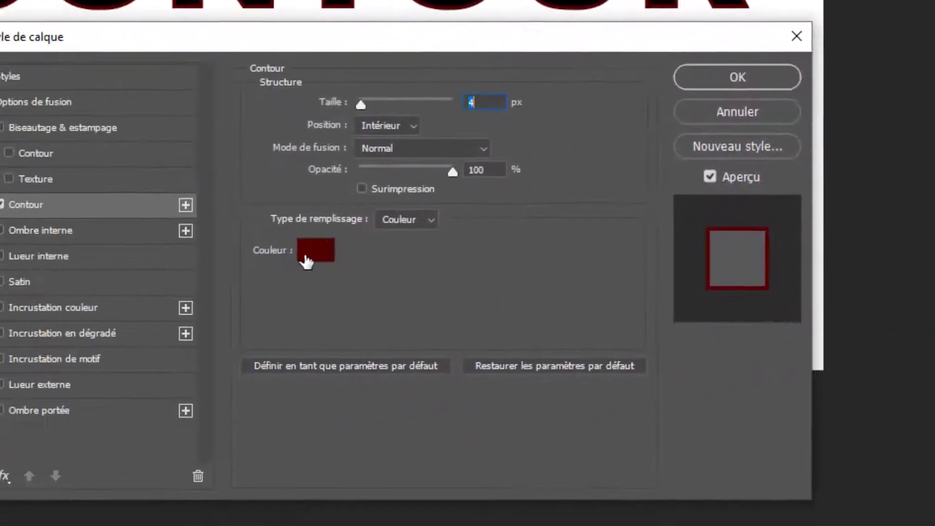
pyautogui.click(306, 261)
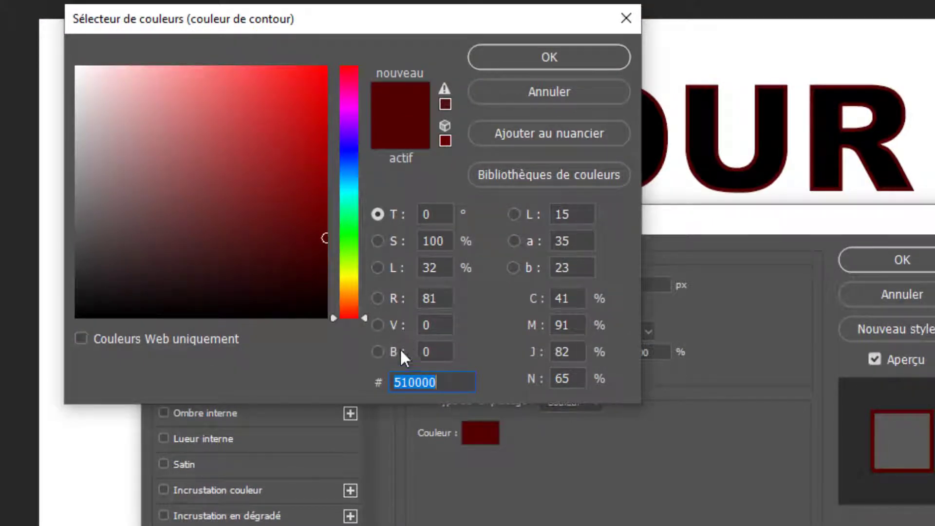
pyautogui.click(437, 299)
pyautogui.click(433, 323)
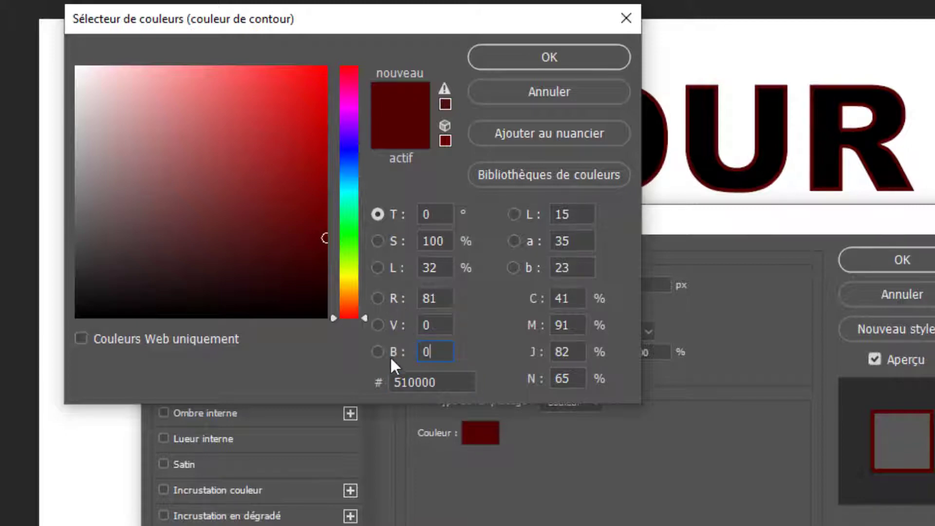
pyautogui.click(441, 300)
pyautogui.click(436, 326)
pyautogui.click(430, 298)
pyautogui.write('0')
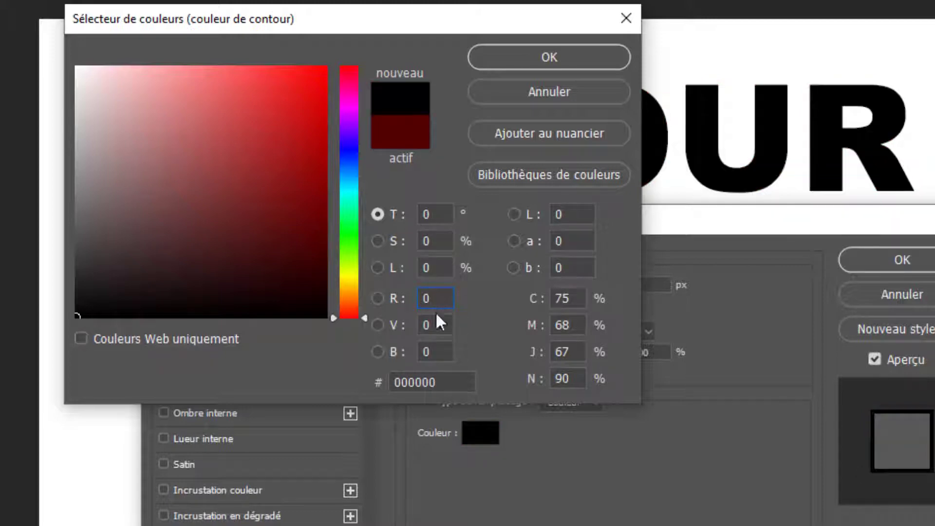
# Set the red value of the stroke colour to 255 to make it pure red.
pyautogui.click(437, 325)
pyautogui.click(431, 298)
pyautogui.write('255')
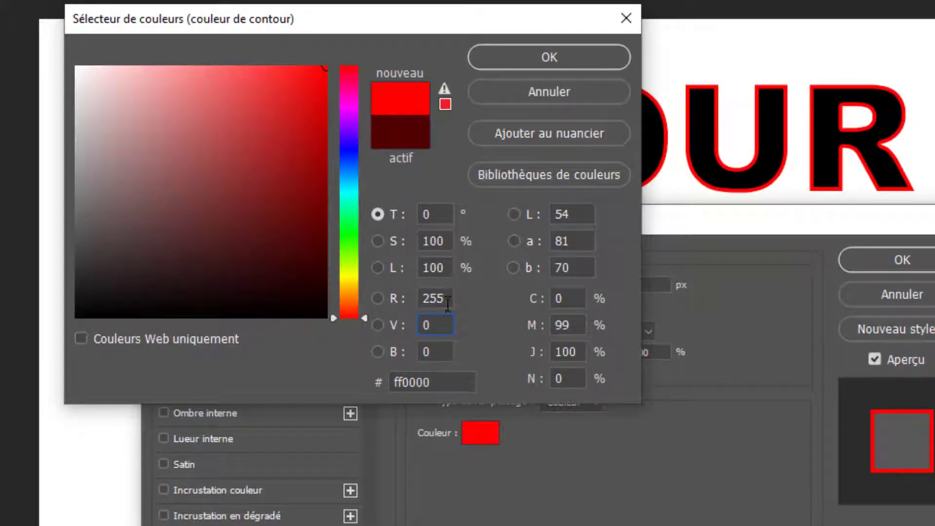
# Try to set the red value of the stroke colour to 256.
pyautogui.moveTo(448, 298); pyautogui.dragTo(395, 298)
pyautogui.write('256')
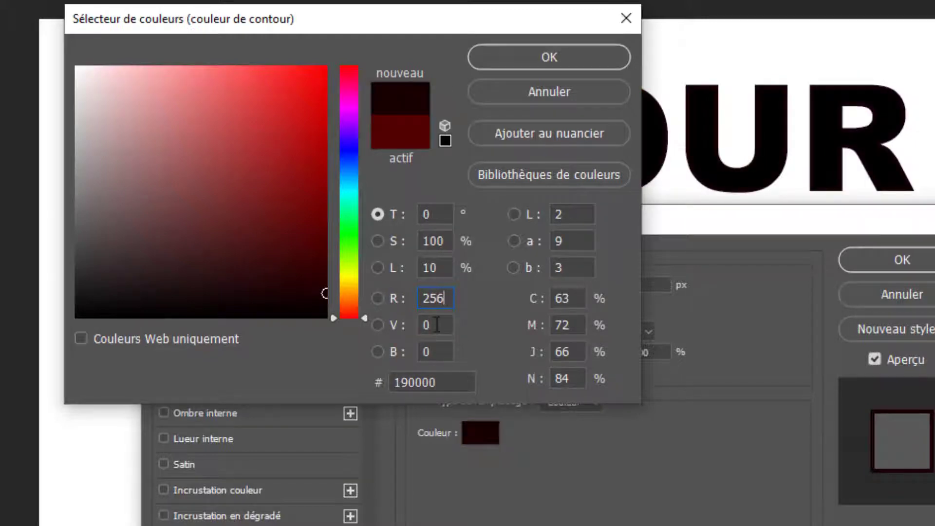
pyautogui.press('Tab')
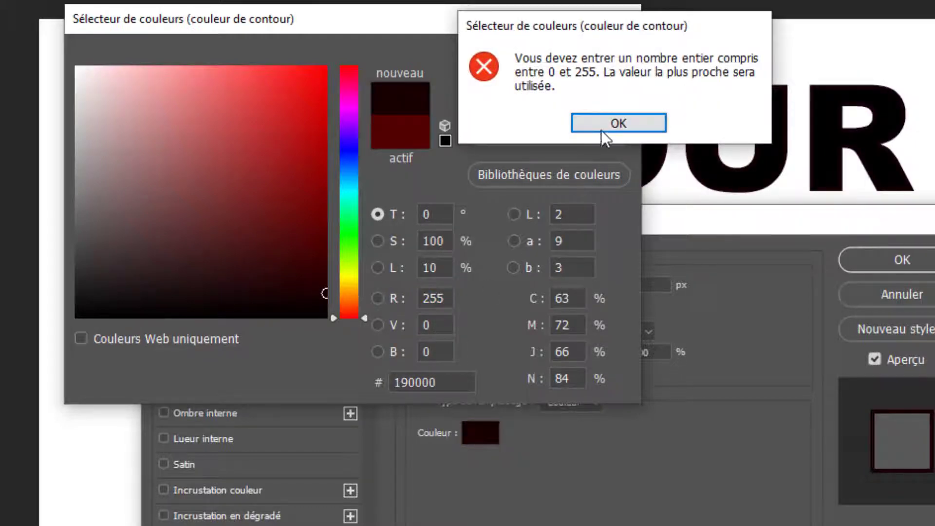
pyautogui.click(614, 118)
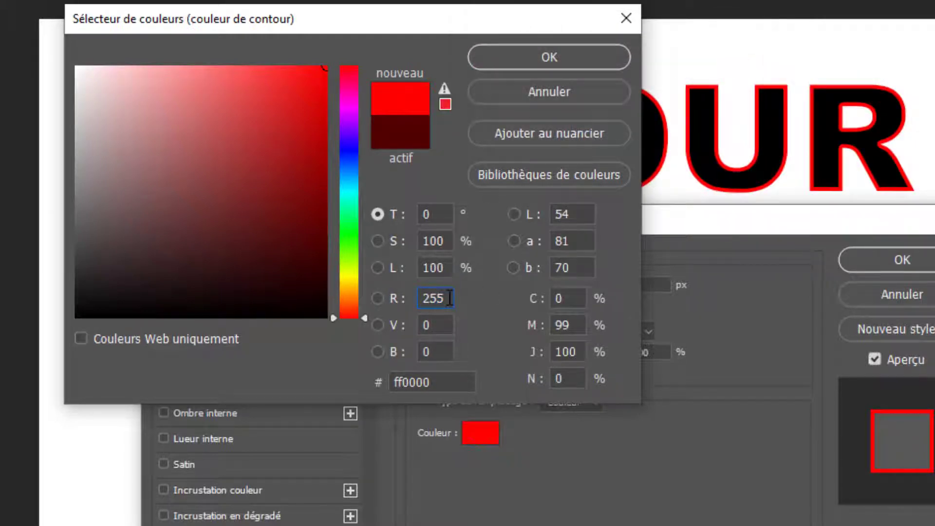
# Turn the stroke colour back to black by setting its red value to 0.
pyautogui.moveTo(446, 299); pyautogui.dragTo(406, 303)
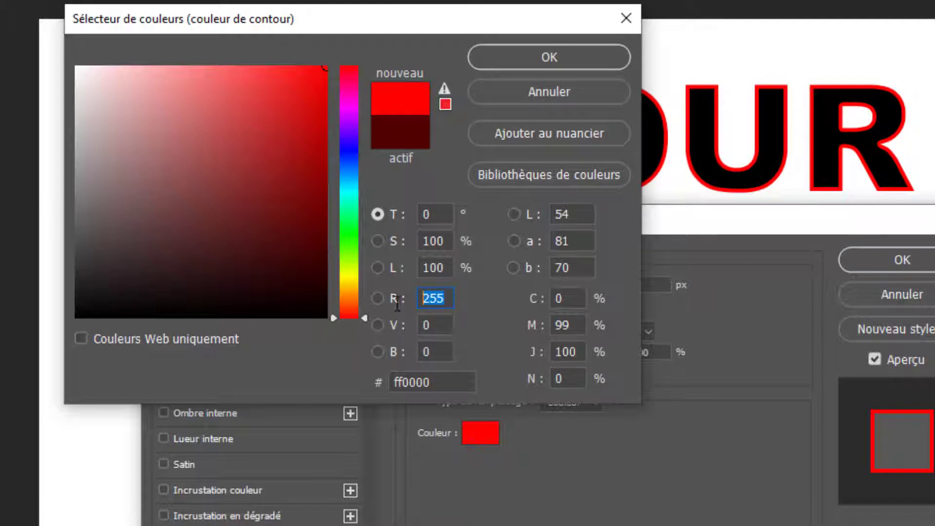
pyautogui.write('0')
pyautogui.click(435, 325)
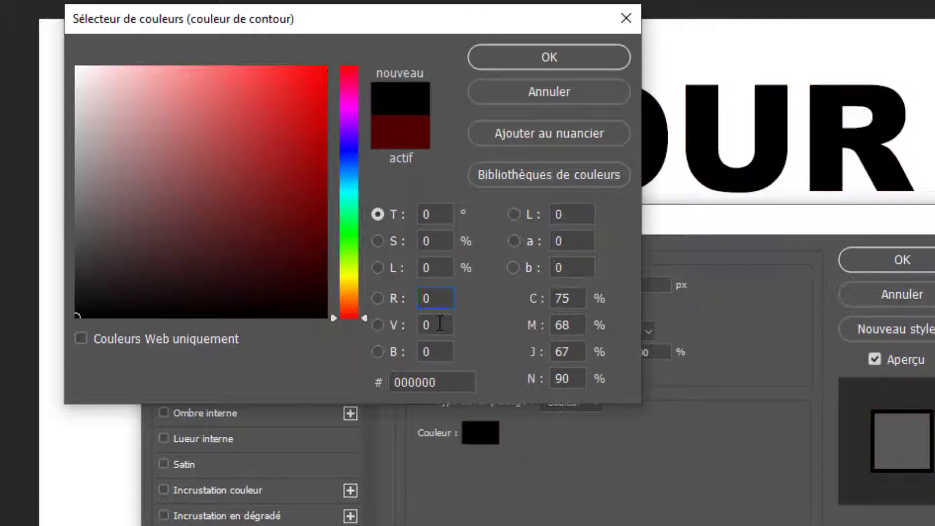
pyautogui.click(433, 297)
pyautogui.click(430, 351)
# Make the stroke colour white by setting R, V and B to 255 each.
pyautogui.click(434, 298)
pyautogui.write('255')
pyautogui.press('Tab')
pyautogui.write('255')
pyautogui.press('Tab')
pyautogui.write('255')
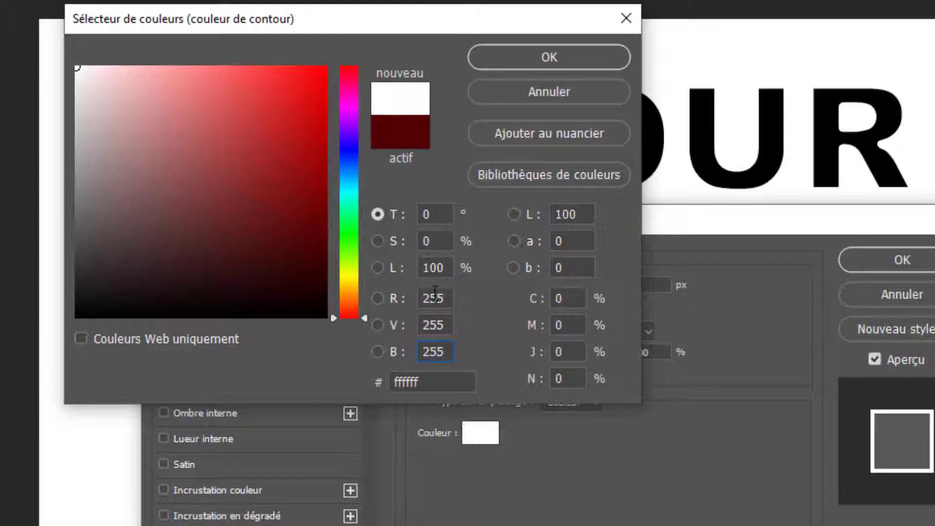
# Set the V and B values of the stroke colour to 0 to get pure red.
pyautogui.doubleClick(436, 325)
pyautogui.write('0')
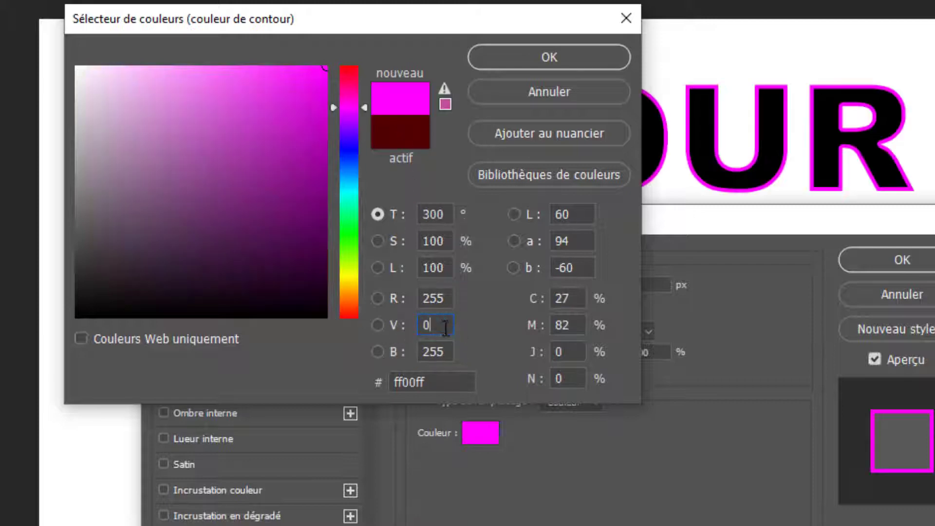
pyautogui.press('Tab')
pyautogui.write('0')
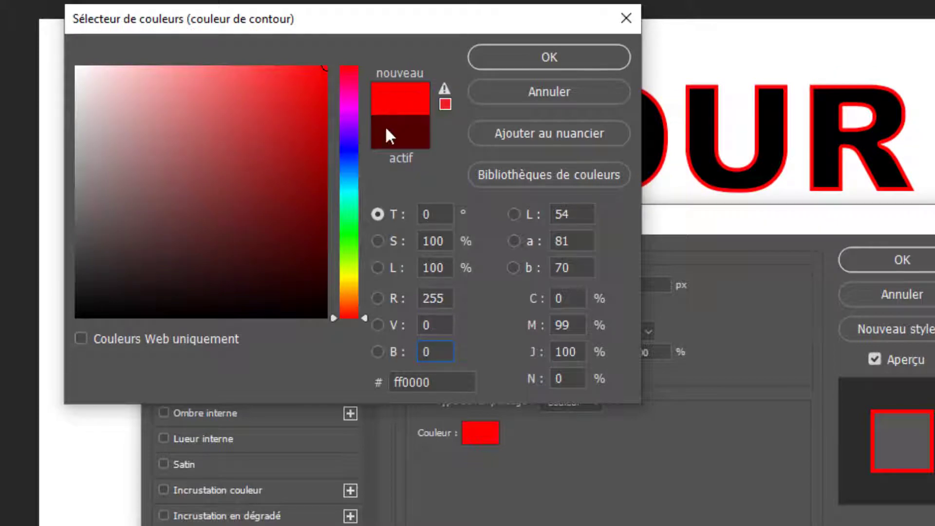
# Change the stroke colour to pure green with R 0 and V 255.
pyautogui.click(449, 299)
pyautogui.write('0')
pyautogui.click(427, 316)
pyautogui.write('255')
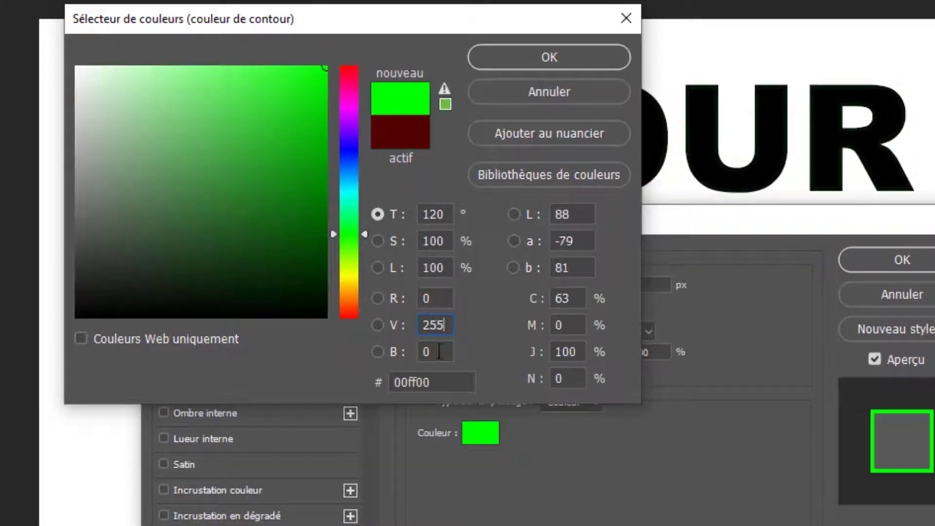
# Change the stroke colour to pure blue with V 0 and B 255.
pyautogui.doubleClick(439, 324)
pyautogui.write('0')
pyautogui.click(440, 350)
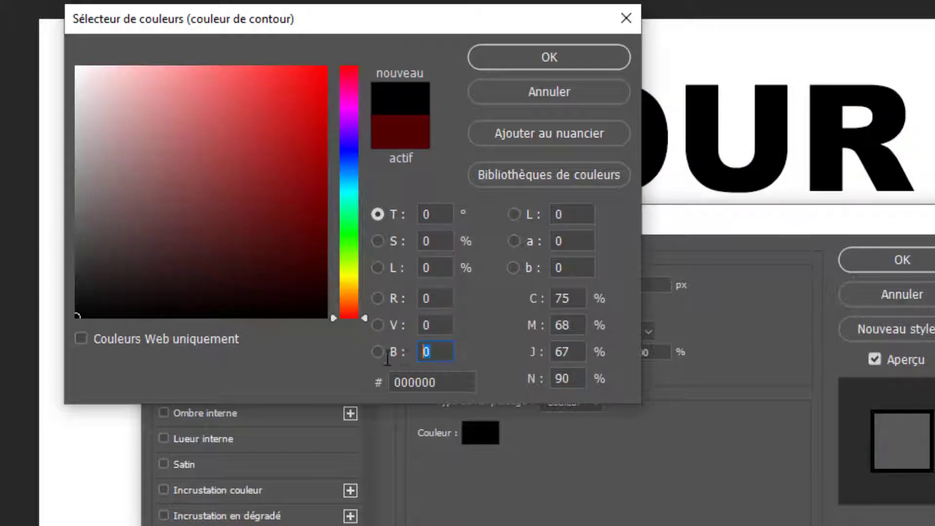
pyautogui.write('255')
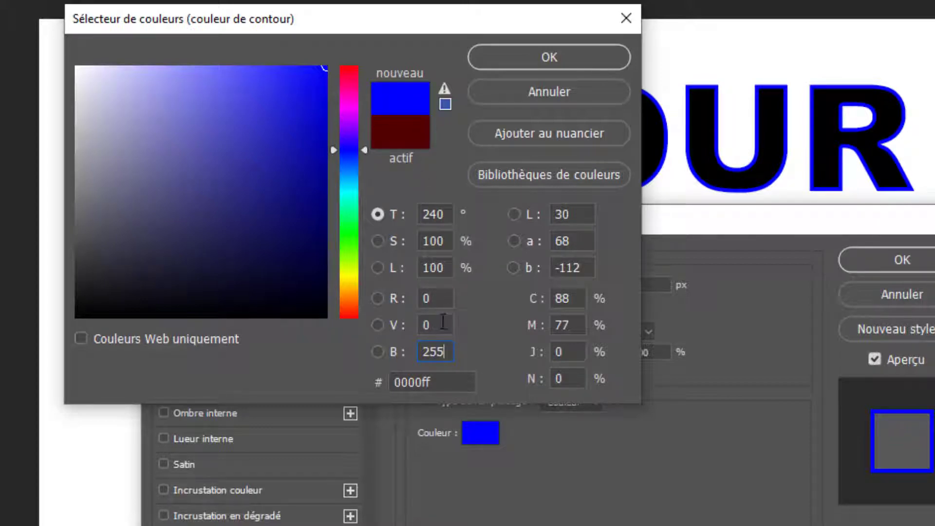
# Change the stroke colour to yellow with R 255, V 255 and B 0.
pyautogui.click(437, 297)
pyautogui.write('255')
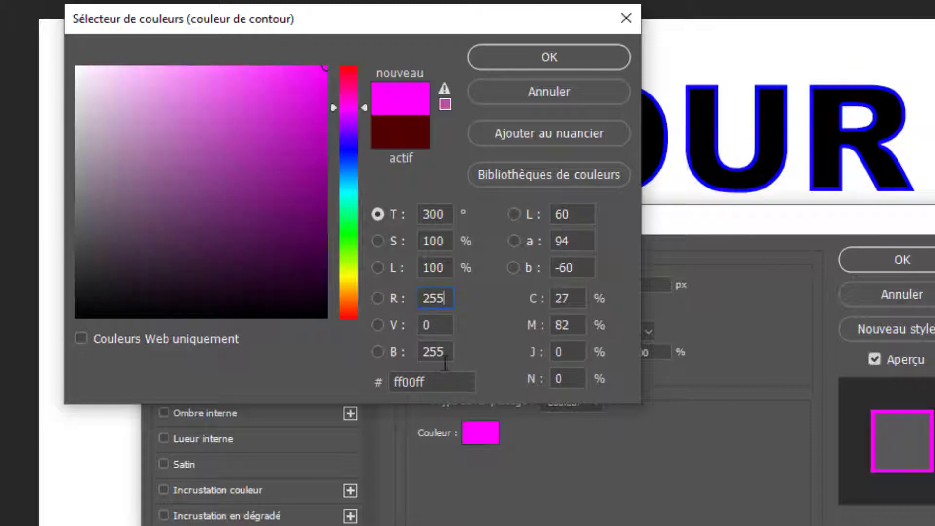
pyautogui.click(439, 358)
pyautogui.write('0')
pyautogui.click(435, 324)
pyautogui.write('255')
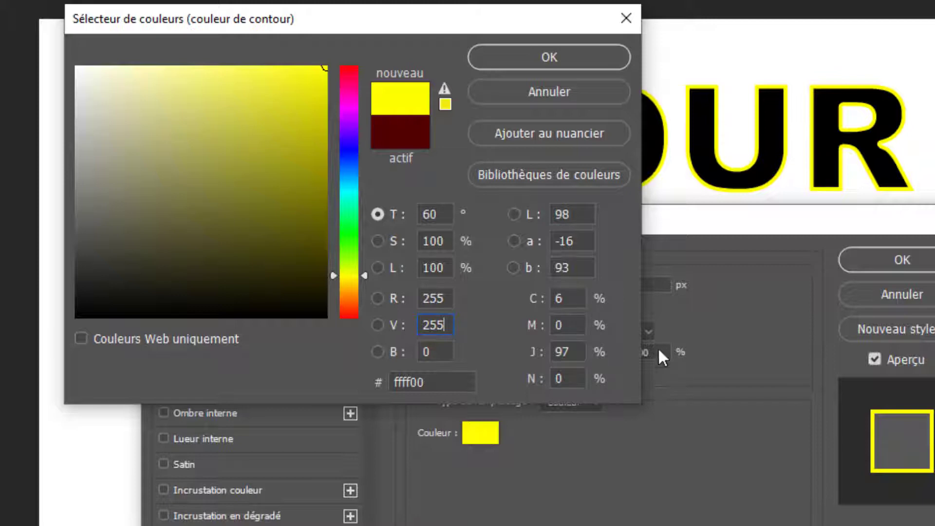
# Change the stroke colour to magenta with V 0 and B 255.
pyautogui.doubleClick(435, 325)
pyautogui.write('0')
pyautogui.click(425, 350)
pyautogui.doubleClick(425, 351)
pyautogui.write('255')
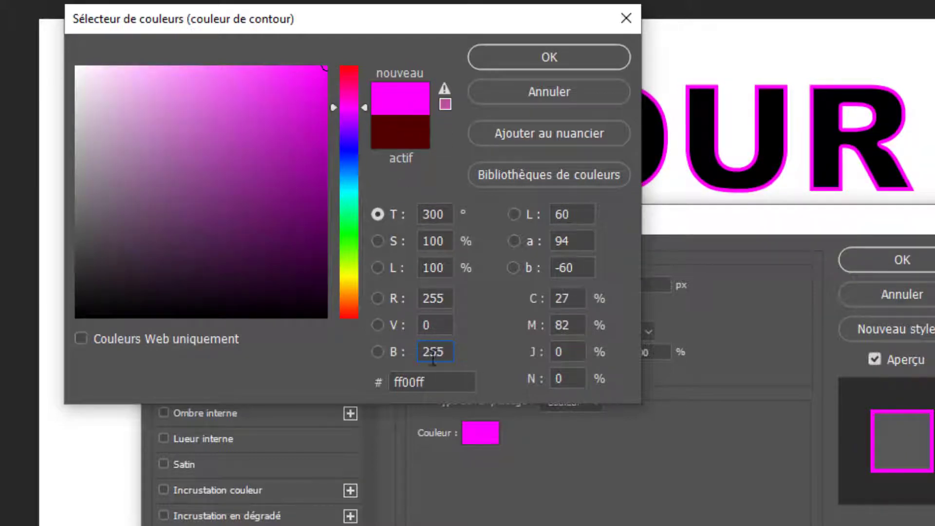
# Change the stroke colour to cyan with R 0 and V 255.
pyautogui.doubleClick(434, 329)
pyautogui.write('255')
pyautogui.doubleClick(438, 298)
pyautogui.write('0')
pyautogui.click(437, 325)
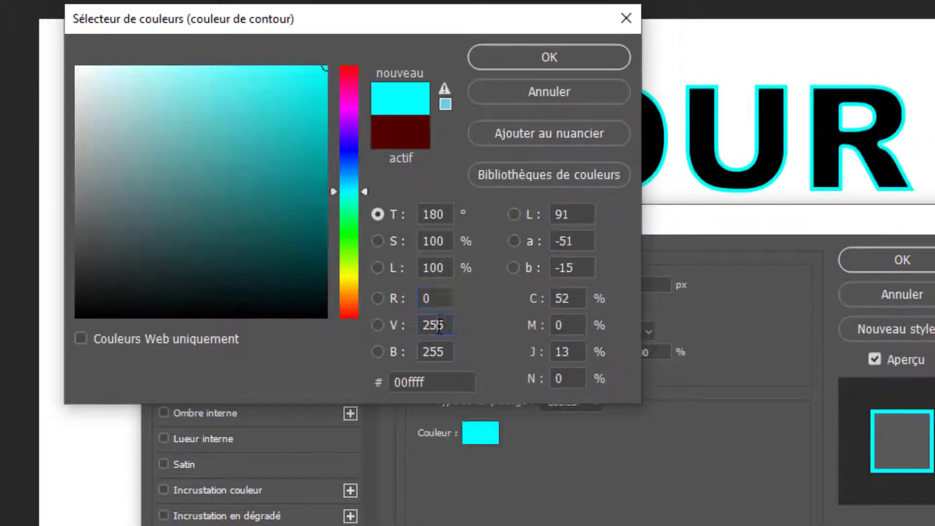
pyautogui.click(442, 298)
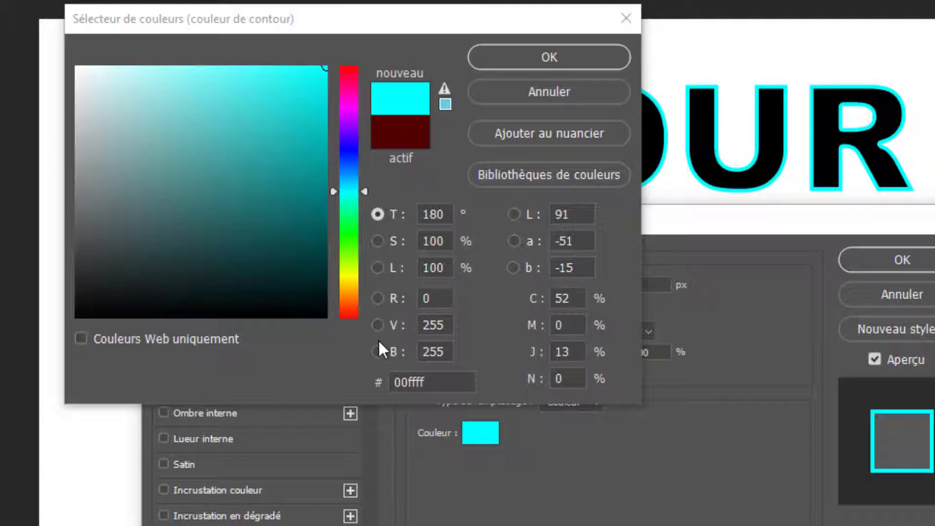
# Set the stroke colour to dark red with R 183, V 0 and B 0, and apply the layer style.
pyautogui.moveTo(443, 299); pyautogui.dragTo(365, 303)
pyautogui.write('183')
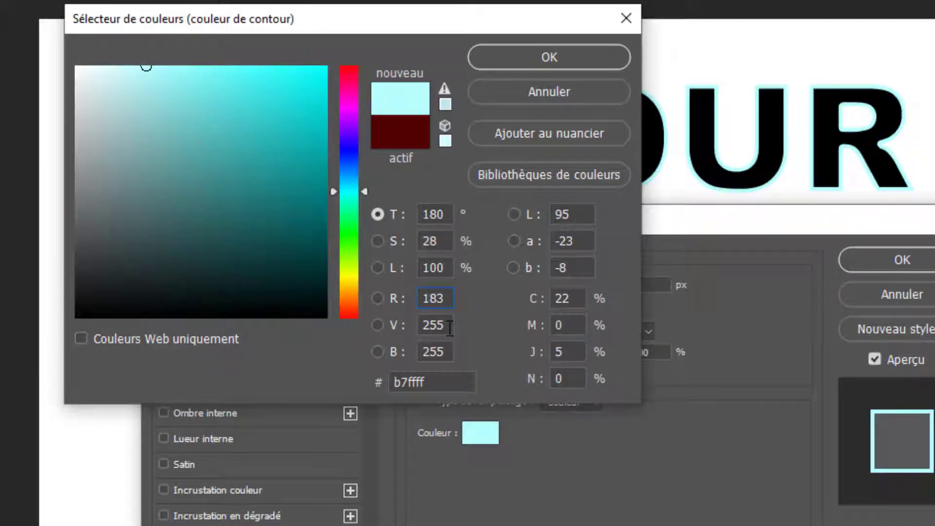
pyautogui.press('Tab')
pyautogui.write('0')
pyautogui.click(448, 352)
pyautogui.doubleClick(448, 351)
pyautogui.write('0')
pyautogui.click(444, 324)
pyautogui.click(440, 298)
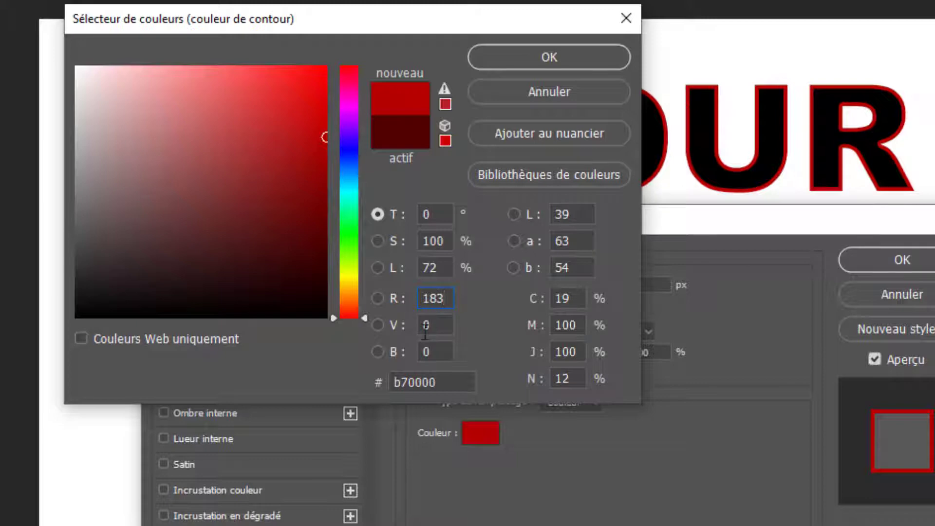
pyautogui.click(519, 59)
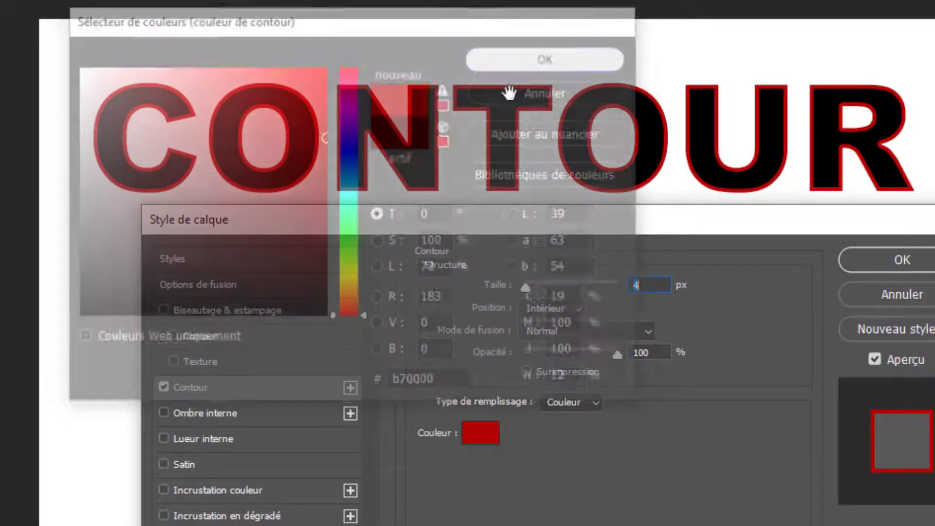
pyautogui.click(898, 260)
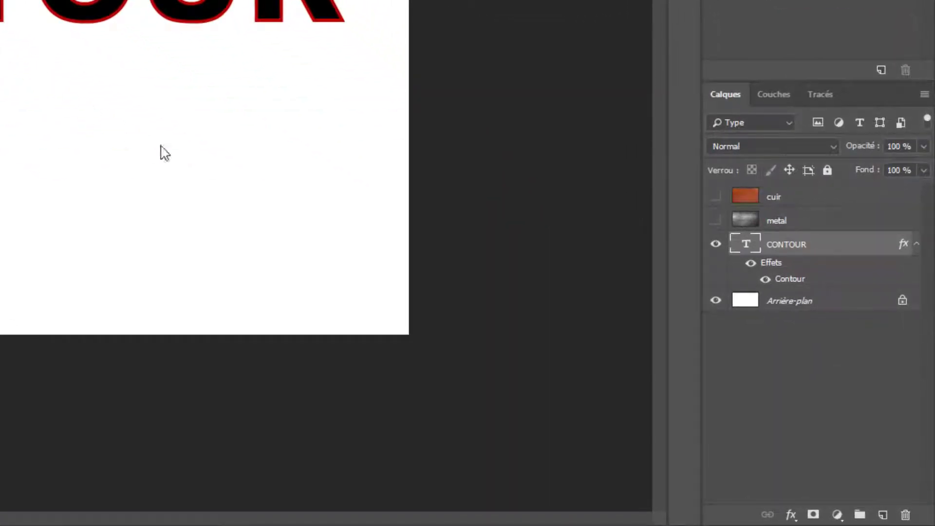
# Reopen the layer style of the CONTOUR text layer and display its Contour settings above the other effects.
pyautogui.doubleClick(857, 251)
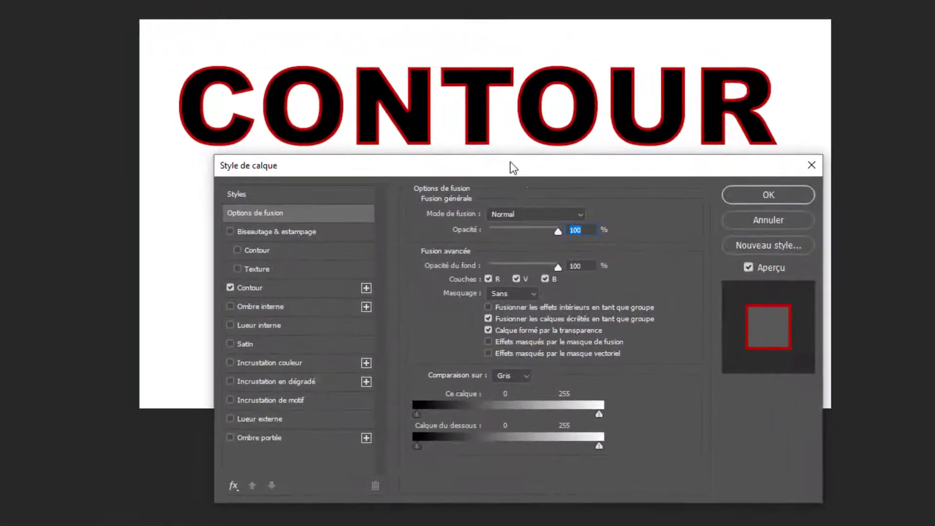
pyautogui.moveTo(528, 174); pyautogui.dragTo(507, 181)
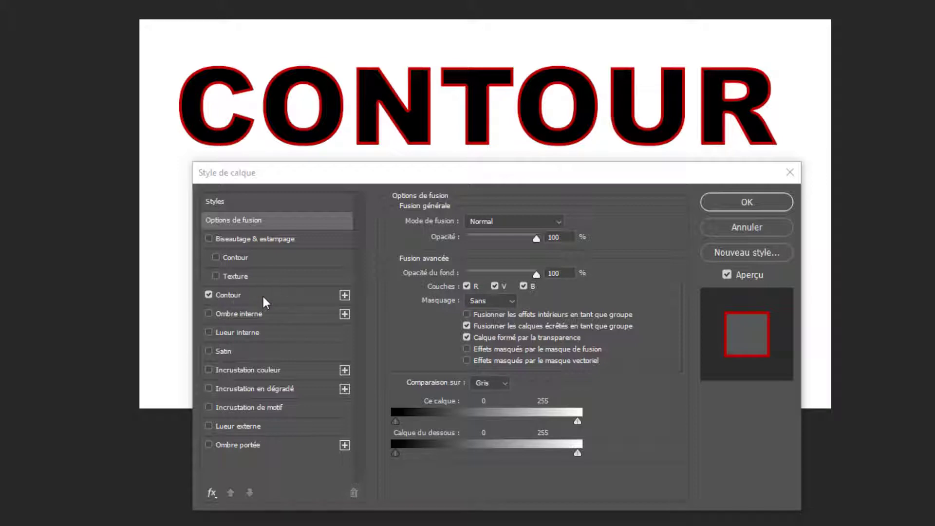
pyautogui.click(246, 297)
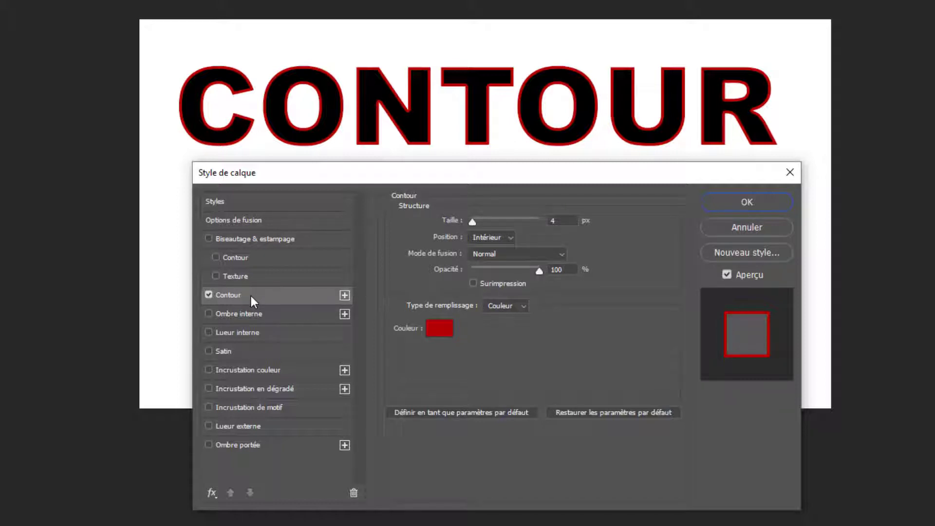
# Try a colour overlay (Incrustation couleur) of R 5, V 10 and B 100 on the text, and disable it again.
pyautogui.click(238, 370)
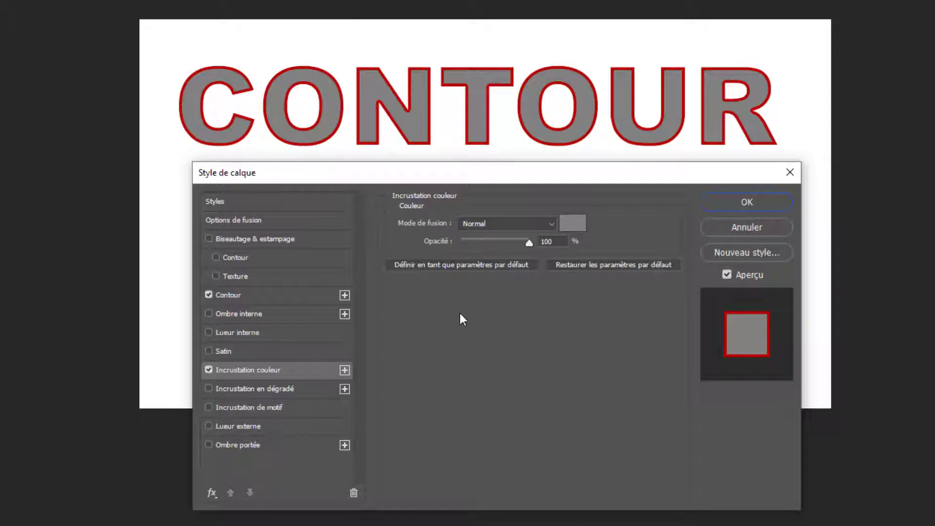
pyautogui.click(574, 223)
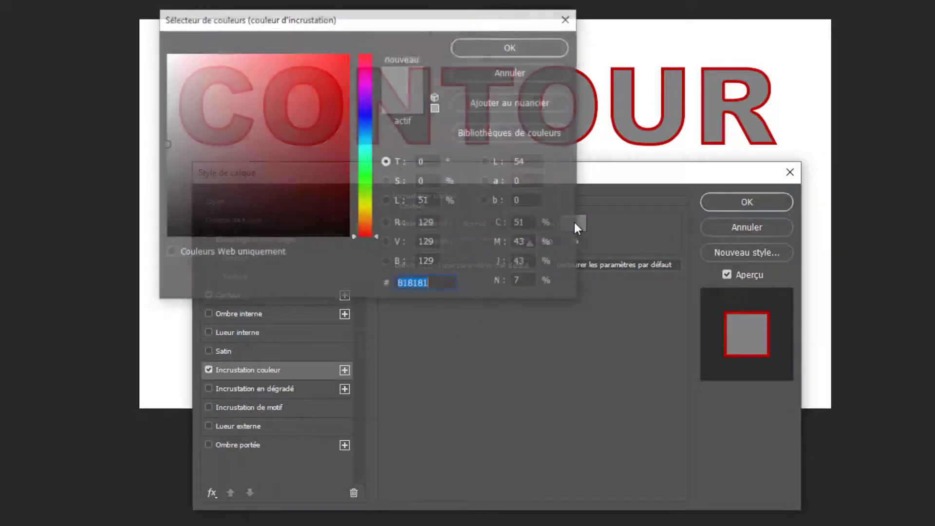
pyautogui.click(428, 222)
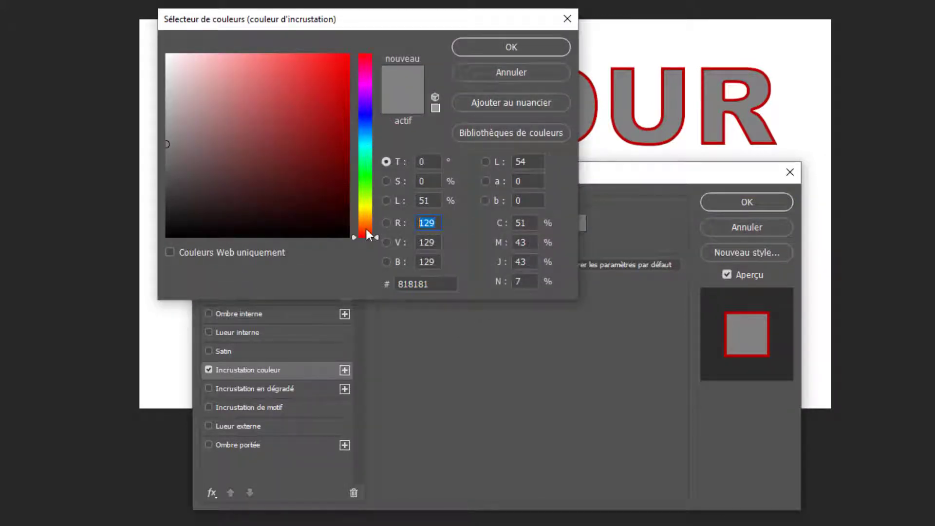
pyautogui.write('5')
pyautogui.press('Tab')
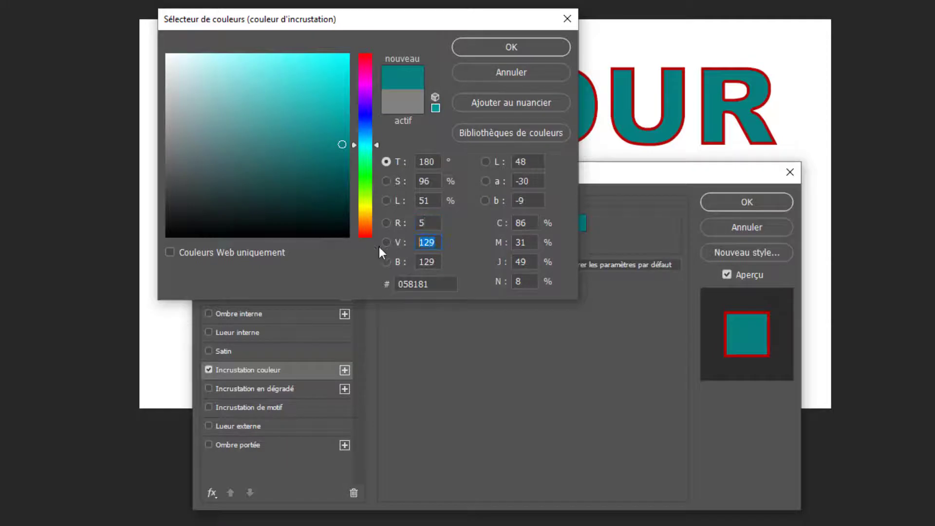
pyautogui.write('10')
pyautogui.press('Tab')
pyautogui.write('100')
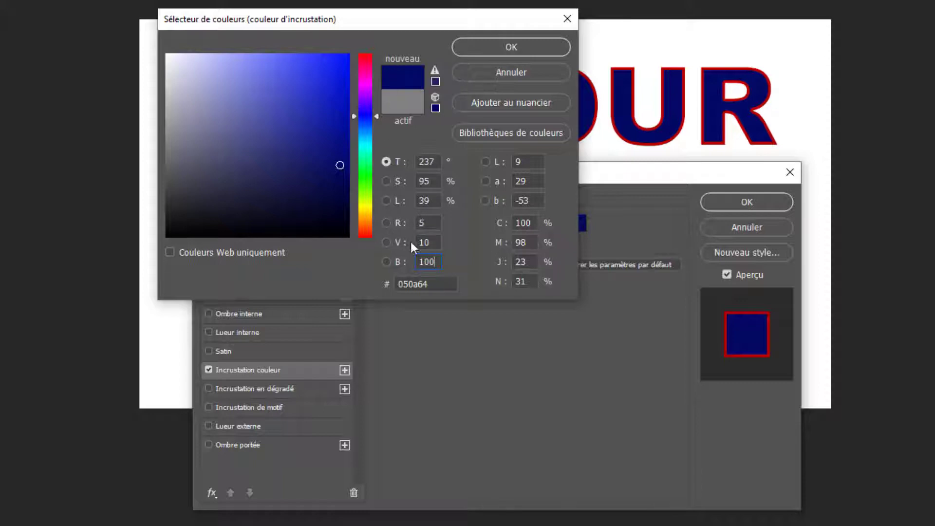
pyautogui.click(491, 54)
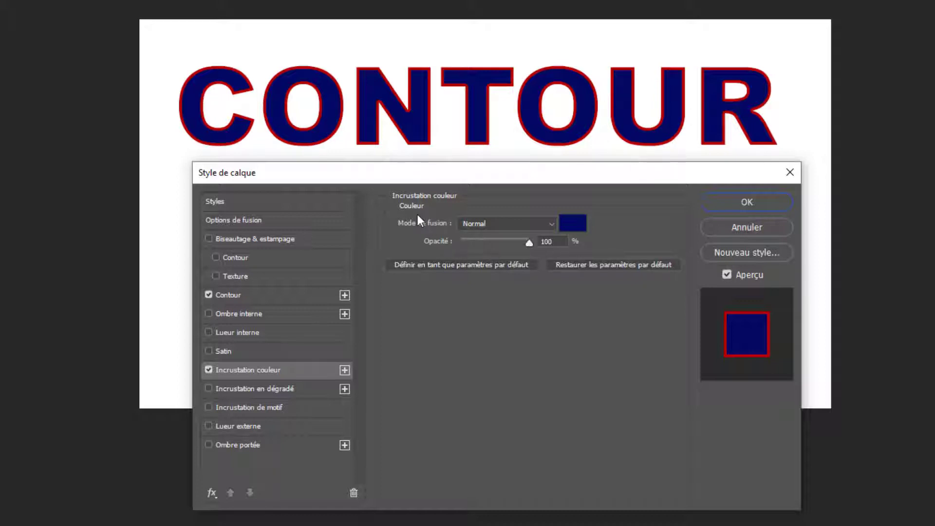
pyautogui.click(209, 371)
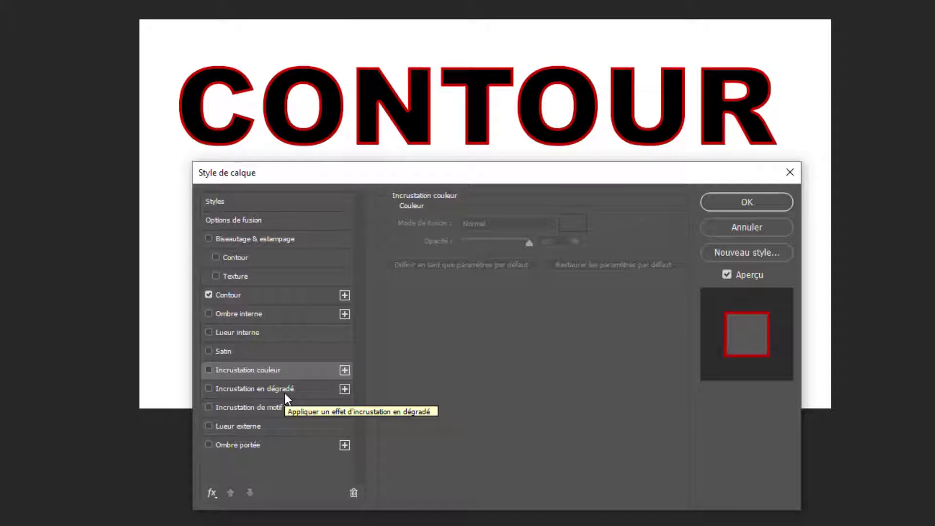
# Enable a gradient overlay (Incrustation en dégradé) on the text and open its gradient for editing.
pyautogui.click(242, 390)
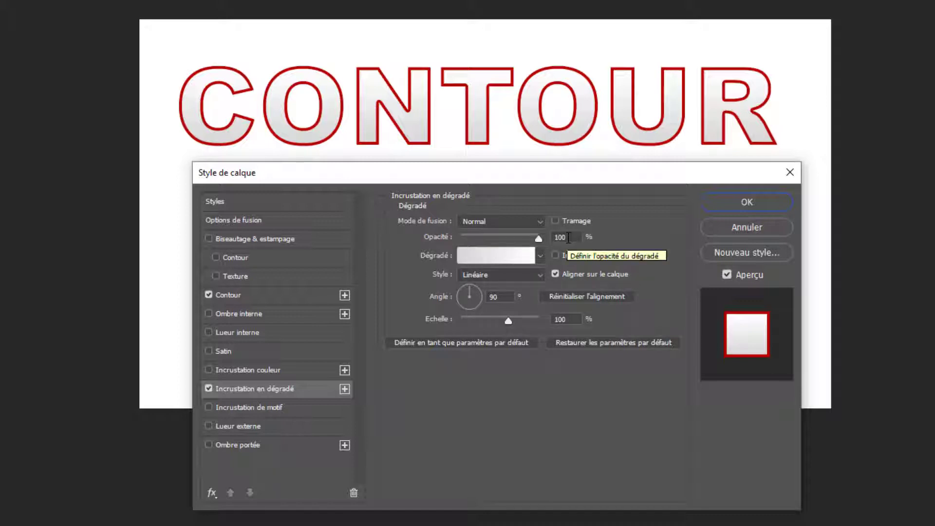
pyautogui.click(486, 257)
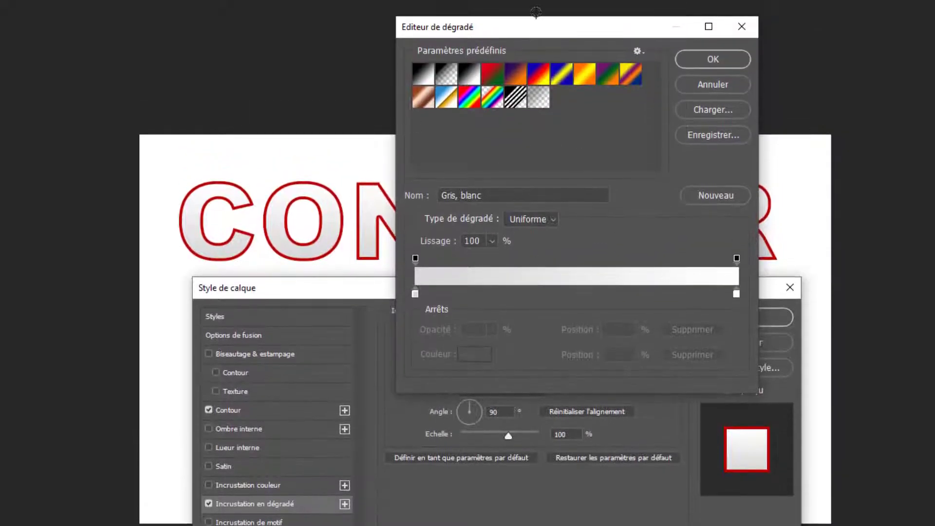
pyautogui.moveTo(518, 33); pyautogui.dragTo(480, 56)
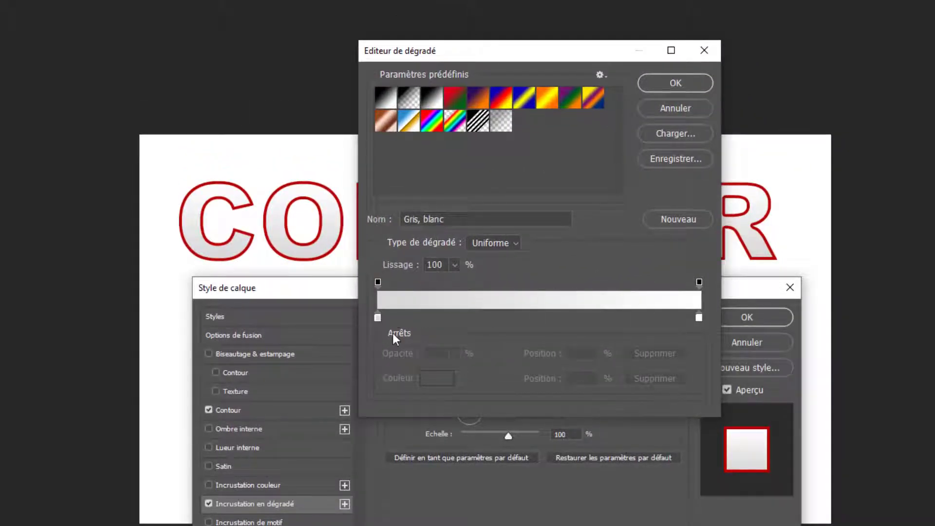
# Try out various gradient presets on the text, including Noir, blanc, Rouge, vert and Spectre.
pyautogui.click(385, 101)
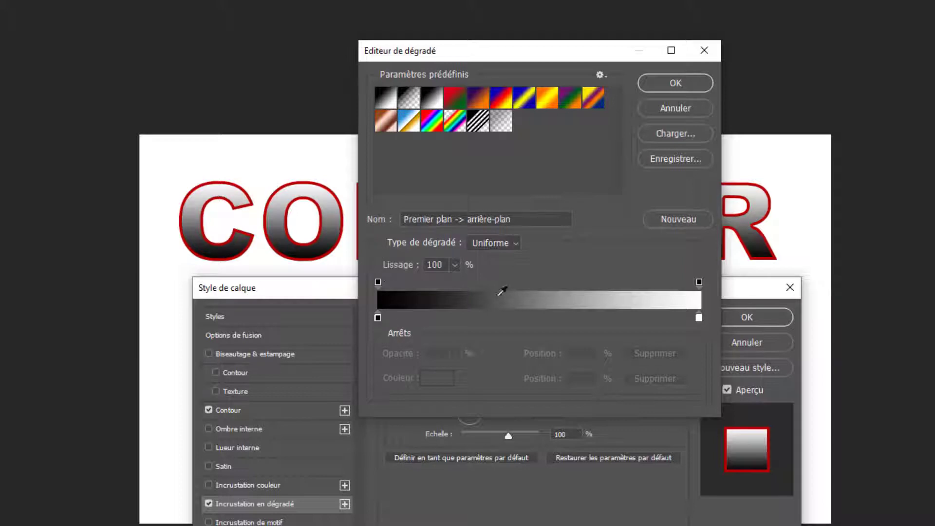
pyautogui.click(408, 94)
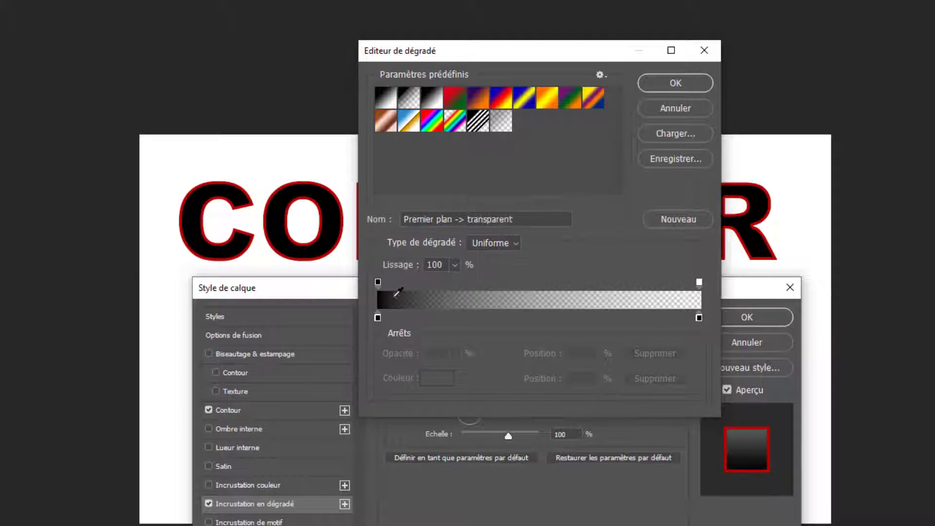
pyautogui.click(431, 99)
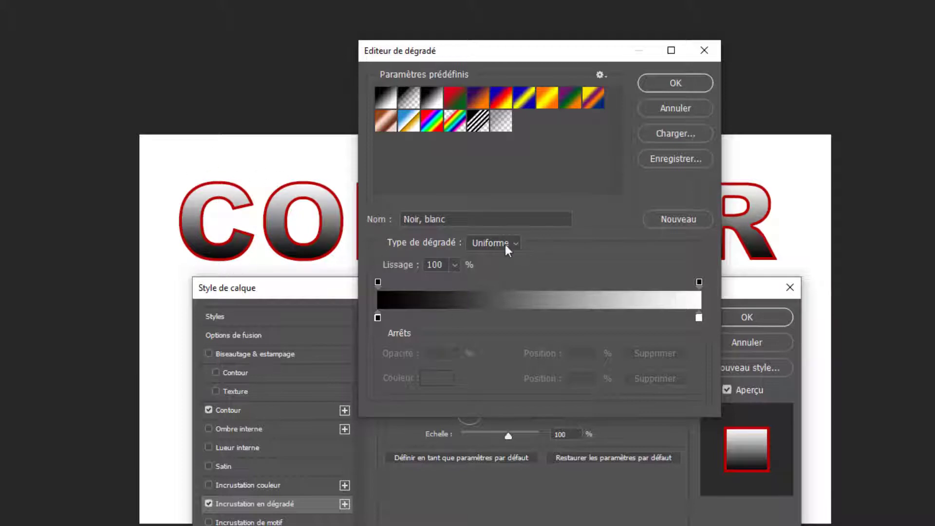
pyautogui.click(458, 102)
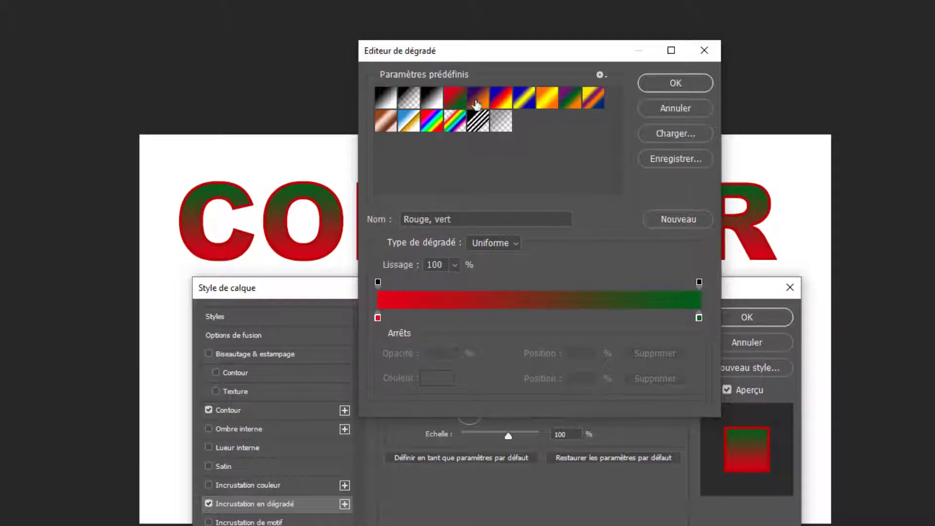
pyautogui.click(477, 103)
pyautogui.click(528, 103)
pyautogui.click(527, 104)
pyautogui.click(547, 100)
pyautogui.click(570, 100)
pyautogui.click(594, 103)
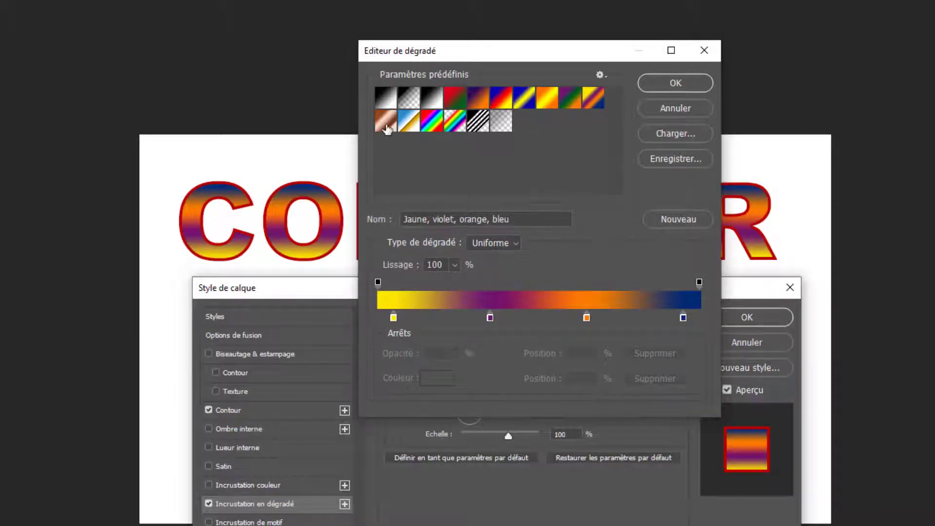
pyautogui.click(409, 125)
pyautogui.click(434, 125)
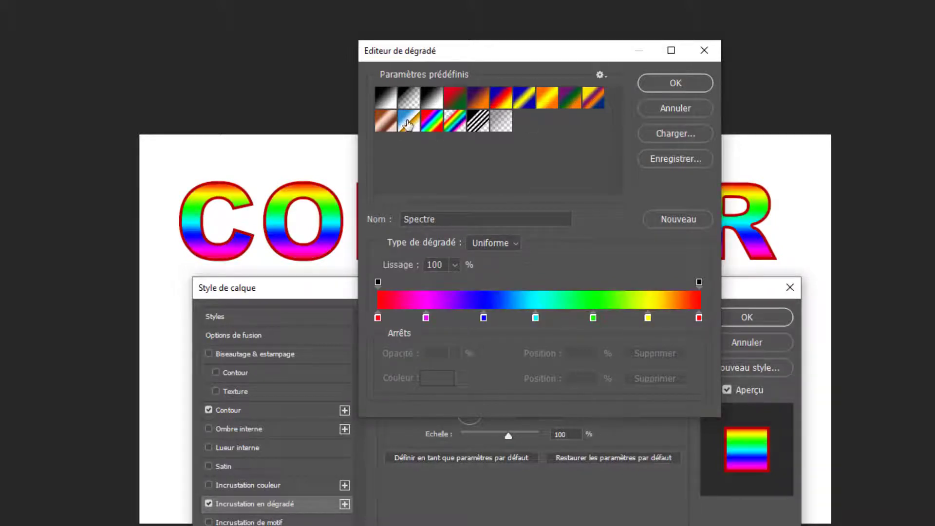
pyautogui.click(409, 122)
# Apply the Premier plan -> arrière-plan gradient preset and examine its opacity stops at both ends.
pyautogui.click(379, 95)
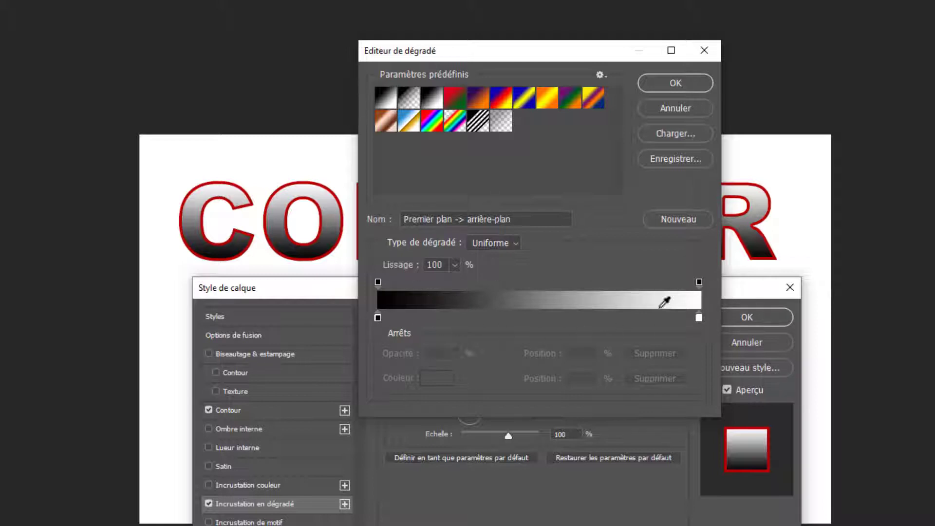
pyautogui.click(378, 283)
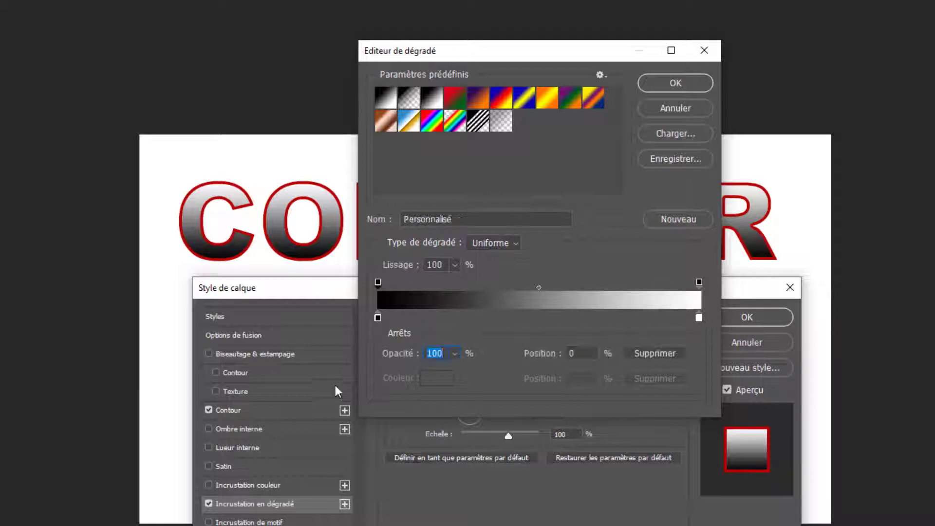
pyautogui.click(378, 318)
pyautogui.click(377, 282)
pyautogui.click(700, 281)
pyautogui.click(378, 282)
pyautogui.click(699, 282)
pyautogui.click(377, 282)
# Set the gradient's black starting colour stop to dark red with R 80, V 0 and B 0.
pyautogui.click(377, 317)
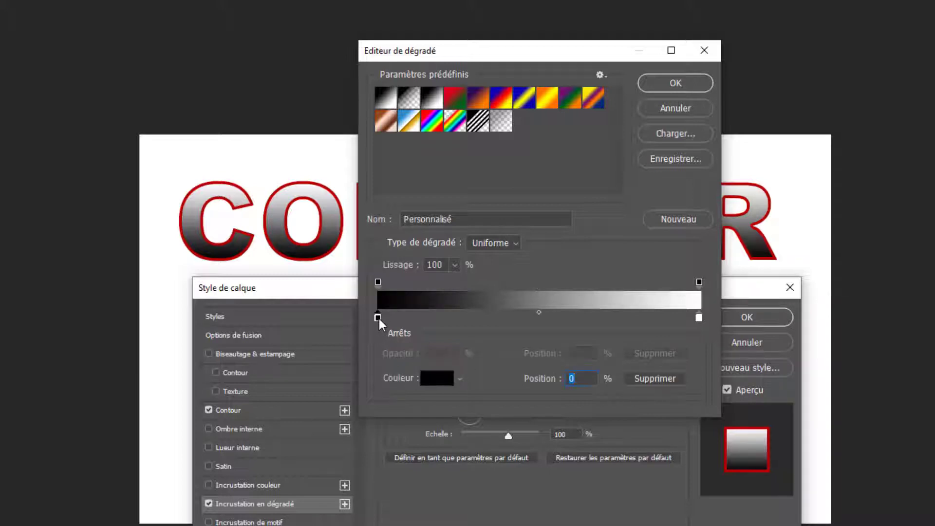
pyautogui.click(427, 378)
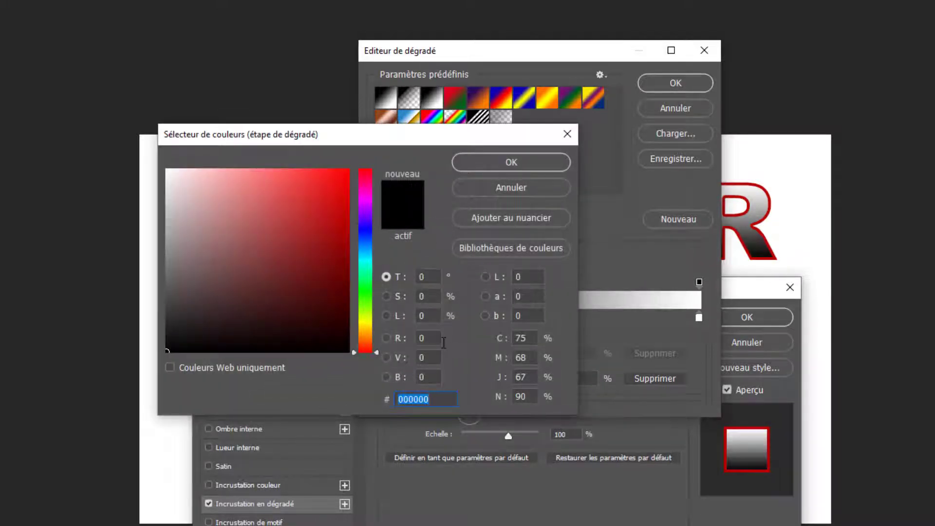
pyautogui.click(423, 338)
pyautogui.write('80')
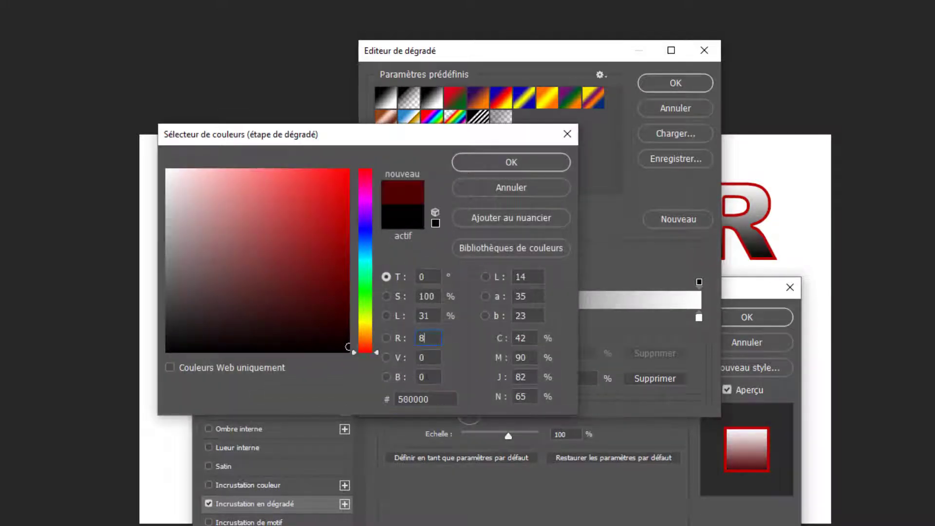
pyautogui.click(428, 357)
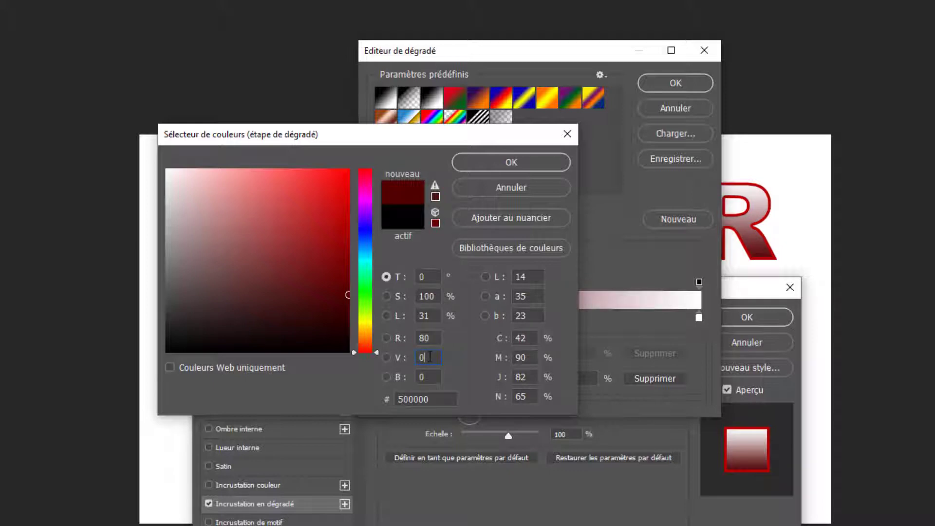
pyautogui.click(495, 160)
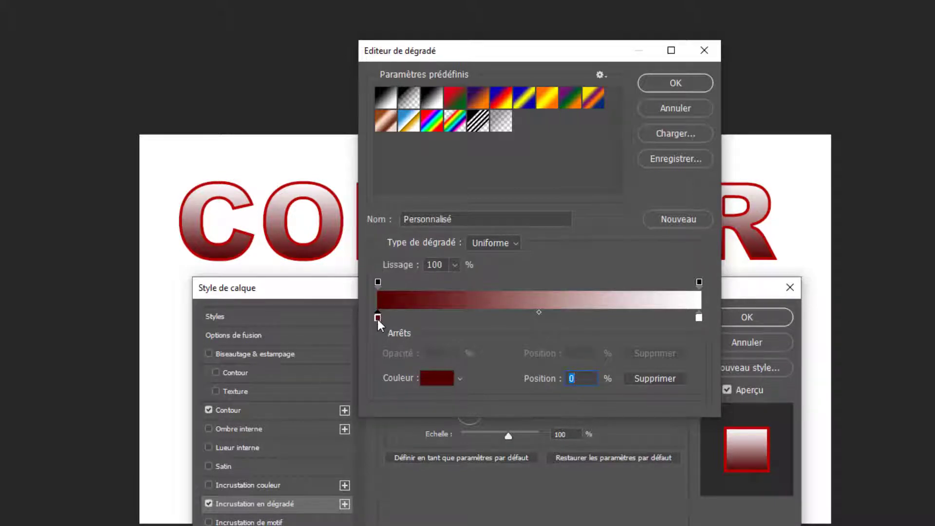
# Set the gradient's white ending colour stop to light red with R 200, V 125 and B 125.
pyautogui.click(699, 317)
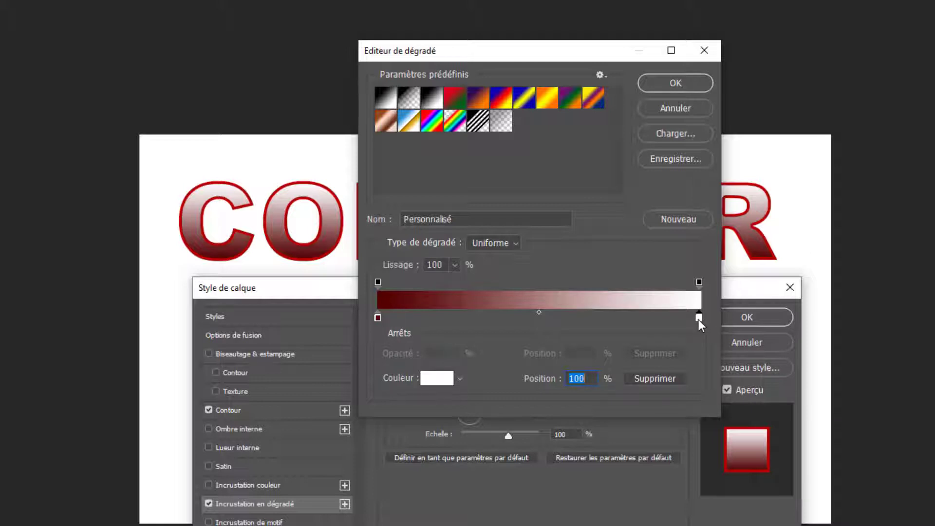
pyautogui.doubleClick(699, 319)
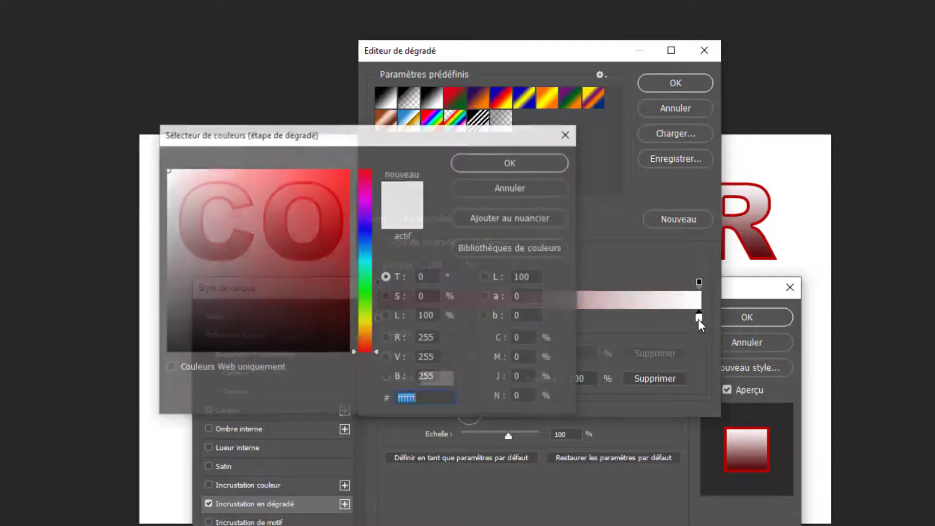
pyautogui.doubleClick(432, 338)
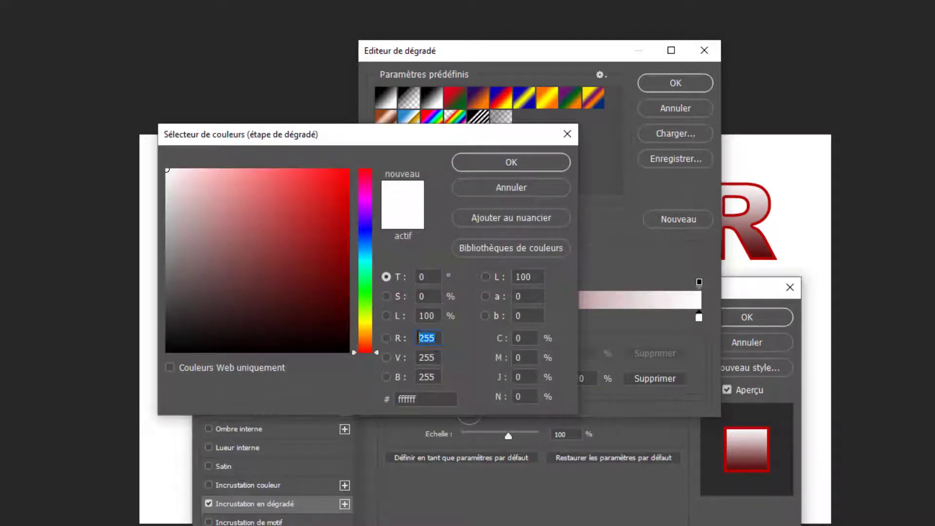
pyautogui.write('200')
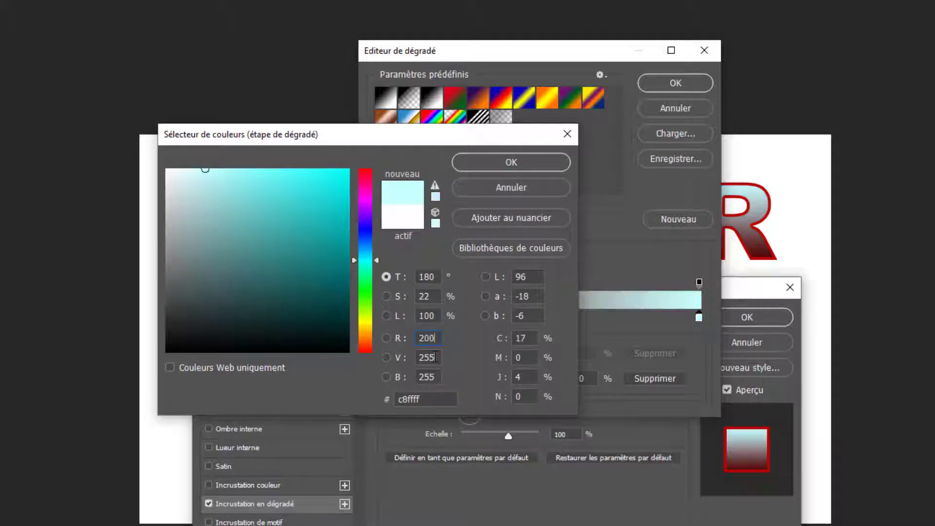
pyautogui.press('Tab')
pyautogui.write('125')
pyautogui.press('Tab')
pyautogui.write('125')
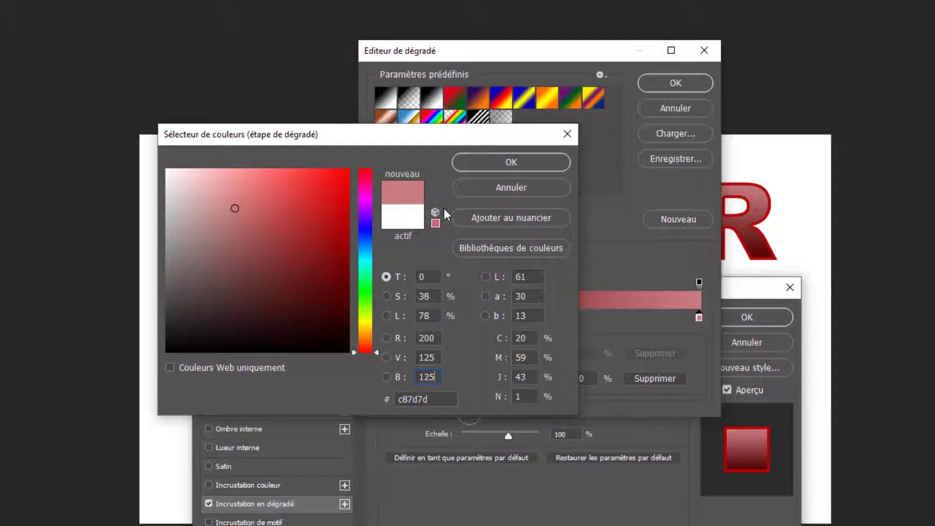
pyautogui.click(500, 164)
# Add a dark red colour stop halfway along the gradient, check both end stops and accept the gradient.
pyautogui.click(538, 317)
pyautogui.click(377, 317)
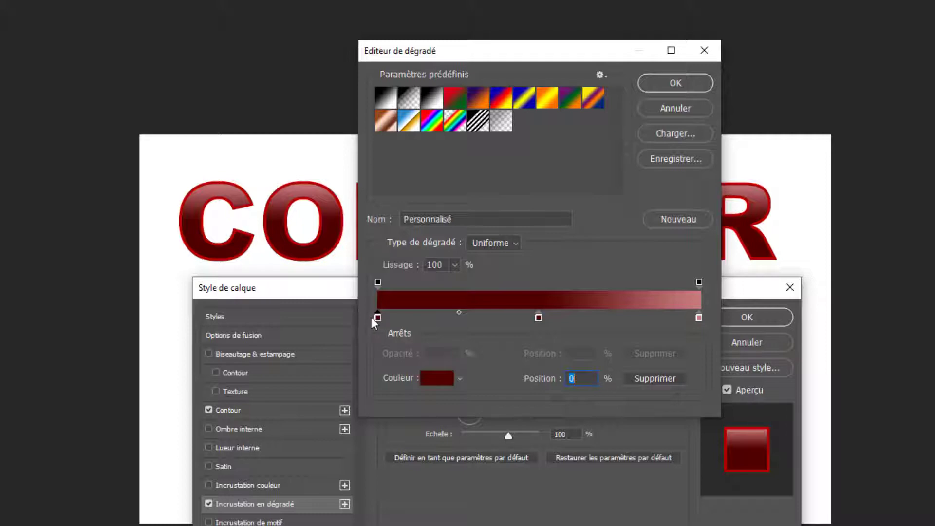
pyautogui.click(699, 317)
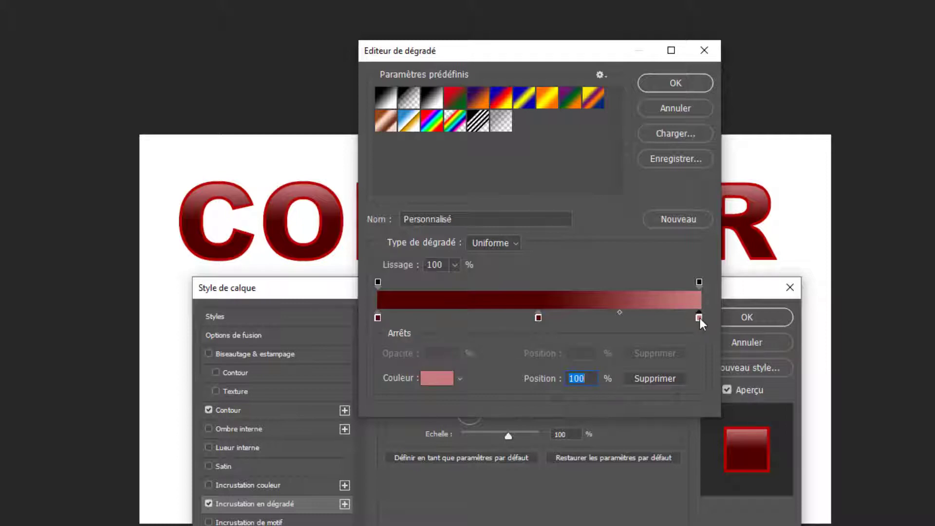
pyautogui.click(673, 84)
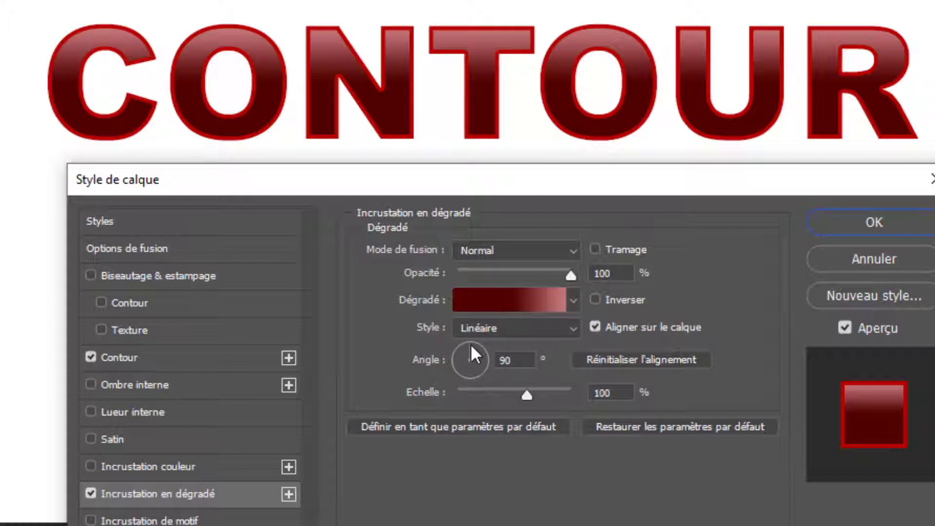
# Try different gradient overlay angles, set the angle to -90° and apply the layer style to CONTOUR.
pyautogui.moveTo(470, 343); pyautogui.dragTo(471, 380)
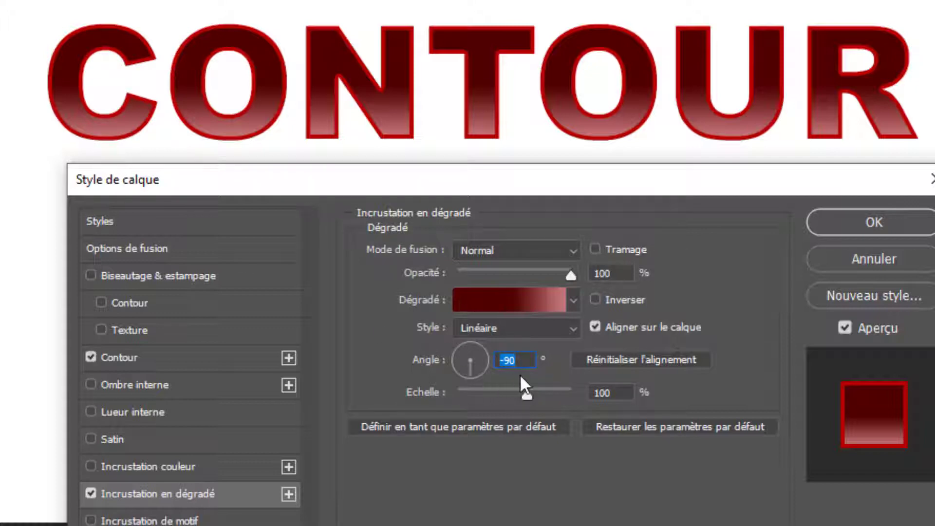
pyautogui.moveTo(470, 369); pyautogui.dragTo(502, 360)
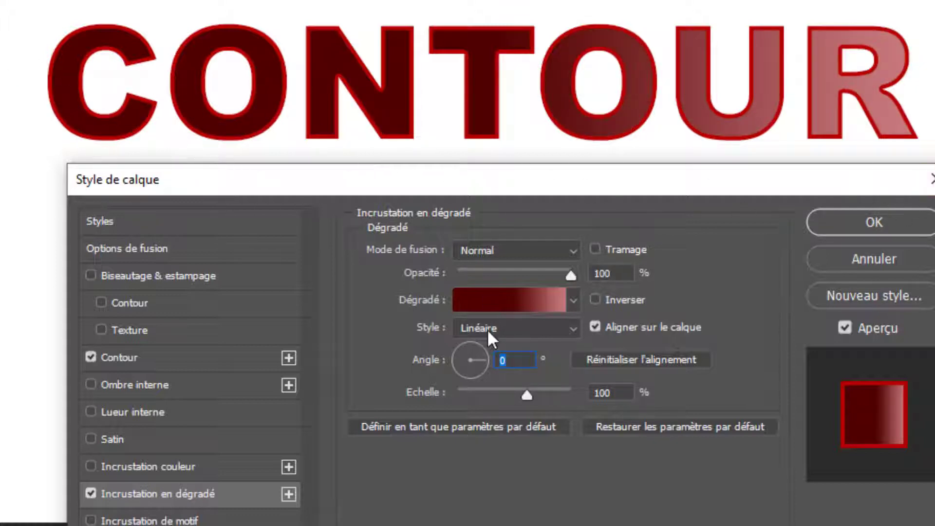
pyautogui.moveTo(485, 360); pyautogui.dragTo(470, 384)
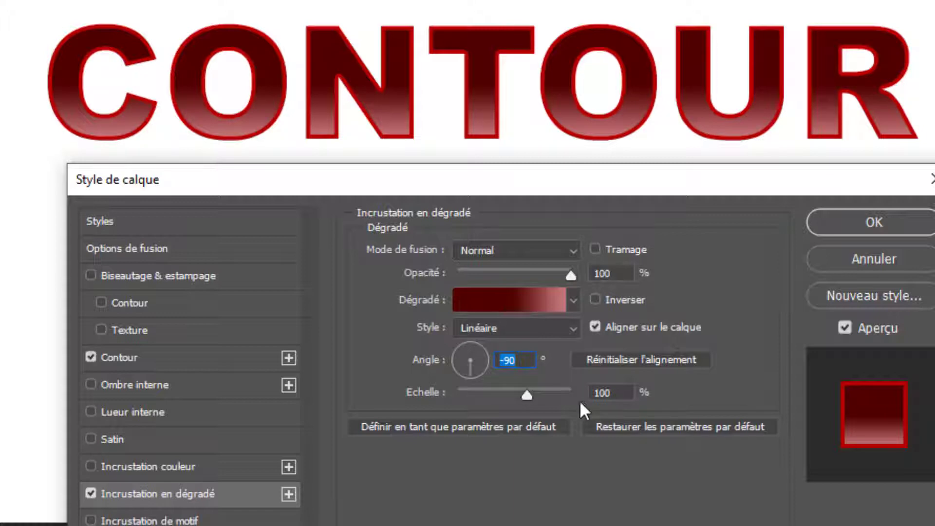
pyautogui.click(889, 227)
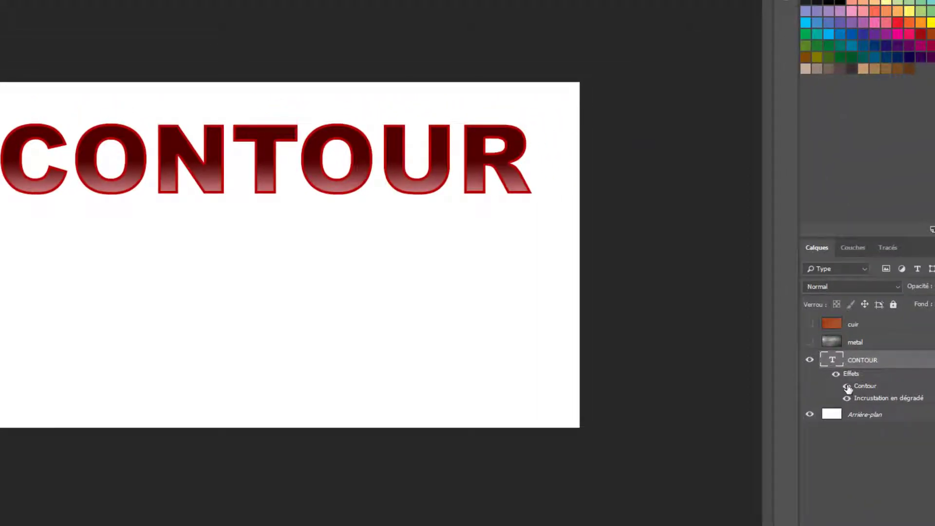
# Compare the CONTOUR text with and without its Contour and Incrustation en dégradé effects, leaving both visible.
pyautogui.click(847, 387)
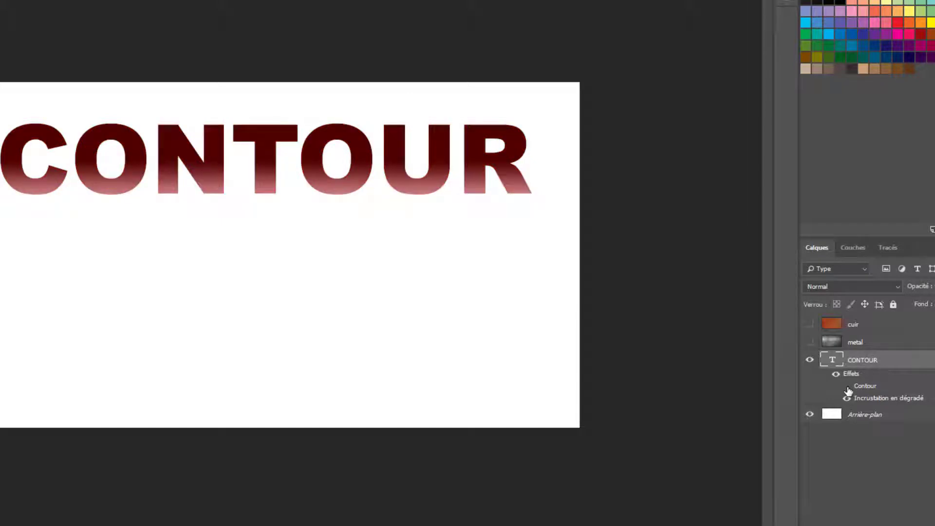
pyautogui.click(847, 388)
pyautogui.click(847, 387)
pyautogui.click(847, 387)
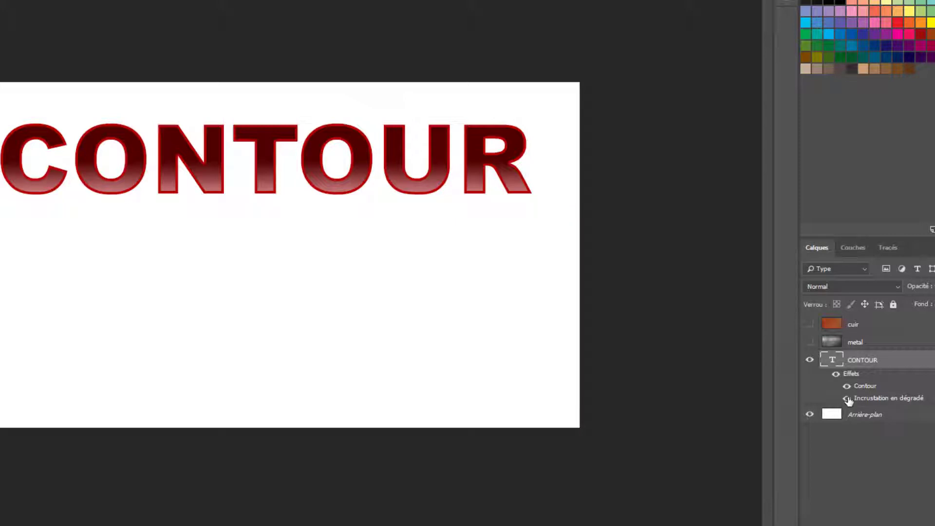
pyautogui.click(847, 399)
pyautogui.click(847, 399)
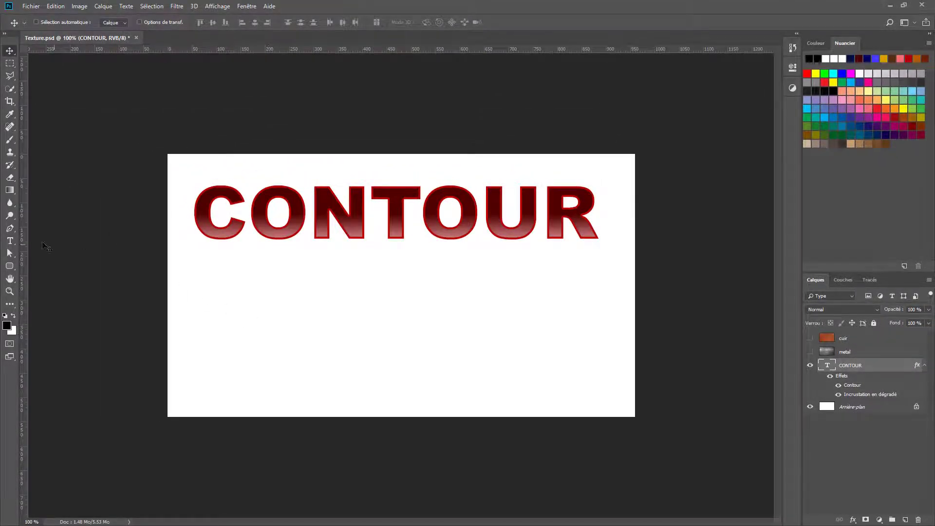
# Add the text "OMBRE" as a new text layer and place it just below CONTOUR, aligned with its left edge.
pyautogui.click(10, 241)
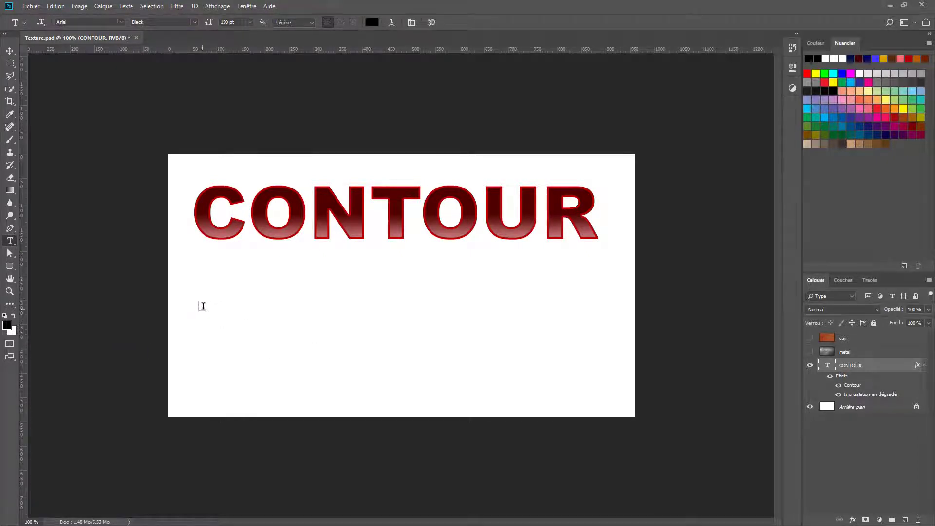
pyautogui.click(206, 284)
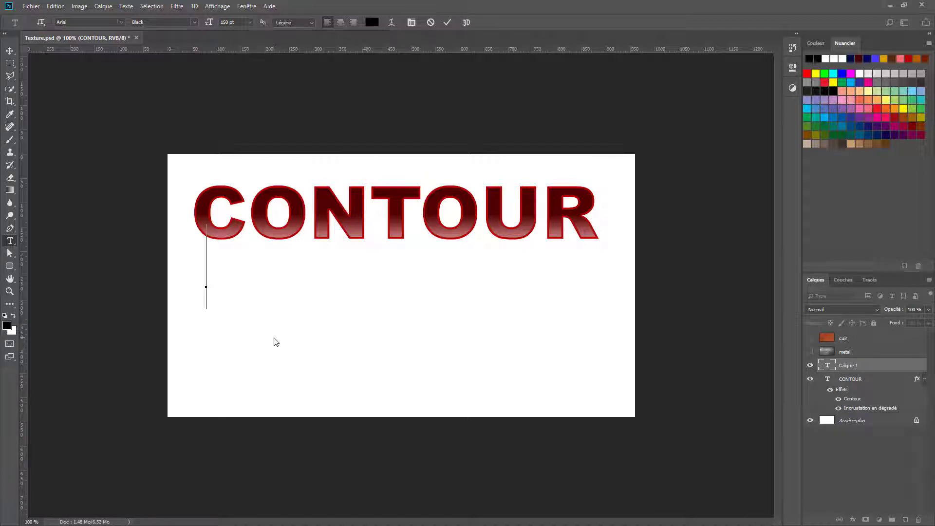
pyautogui.write('o')
pyautogui.press('BackSpace')
pyautogui.write('OMBRE')
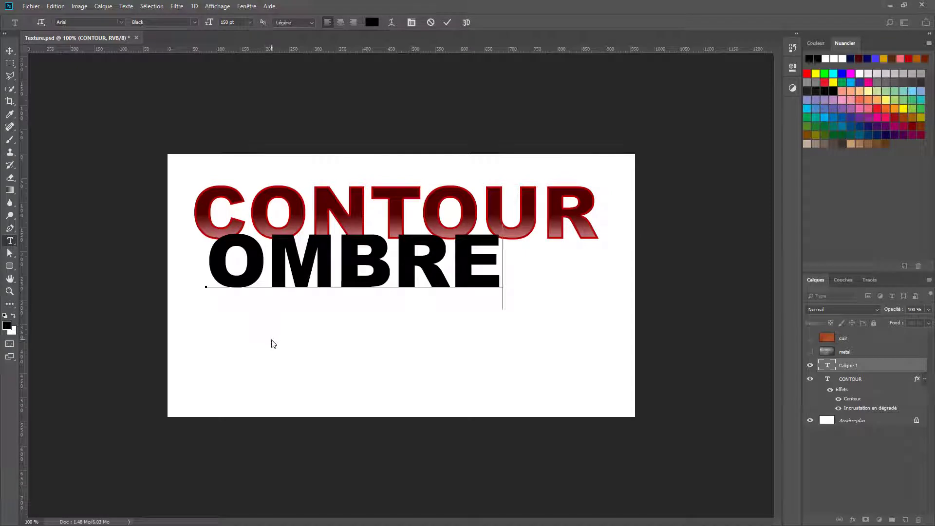
pyautogui.click(10, 50)
pyautogui.moveTo(303, 269); pyautogui.dragTo(244, 296)
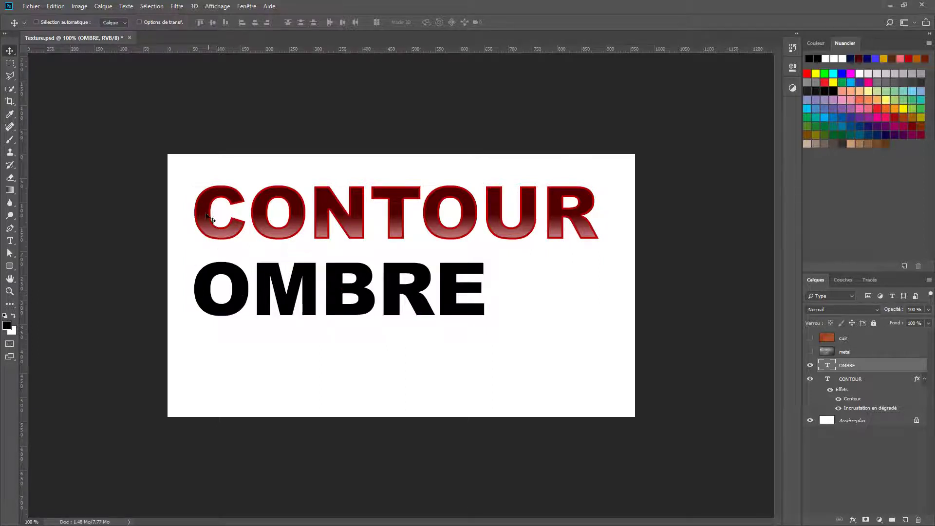
# Change the OMBRE text colour to dark blue with R 0, V 0 and B 130.
pyautogui.click(11, 241)
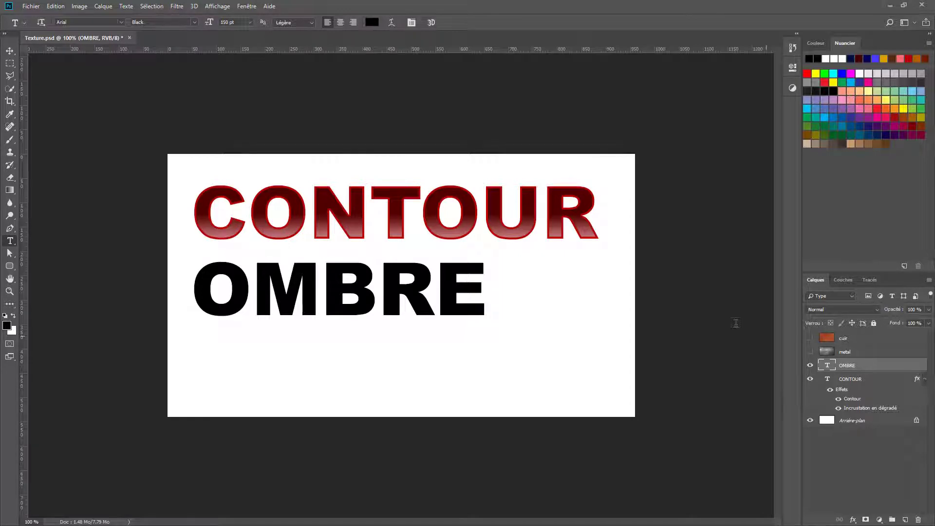
pyautogui.click(371, 24)
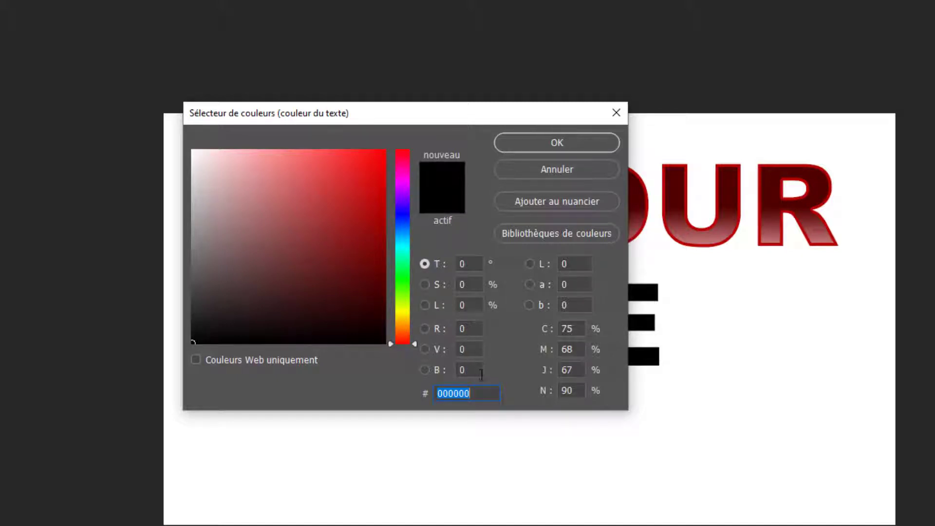
pyautogui.click(466, 370)
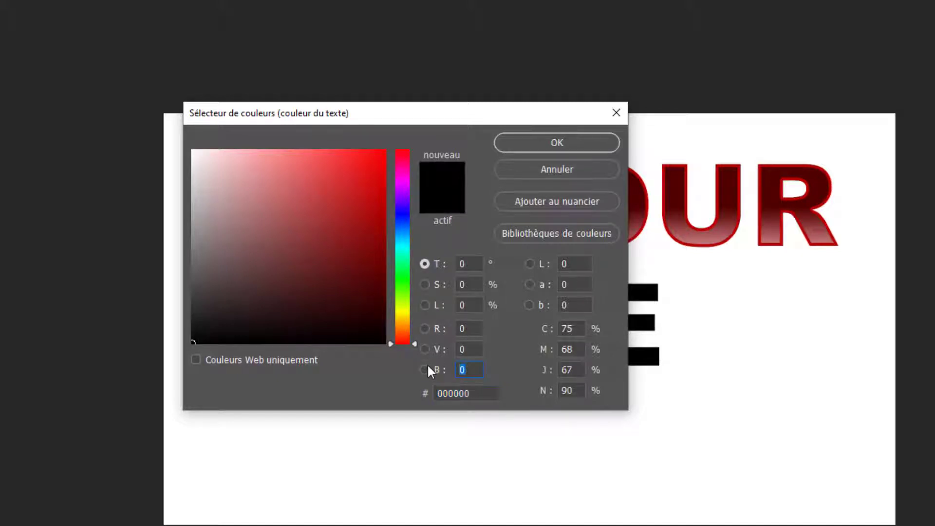
pyautogui.write('130')
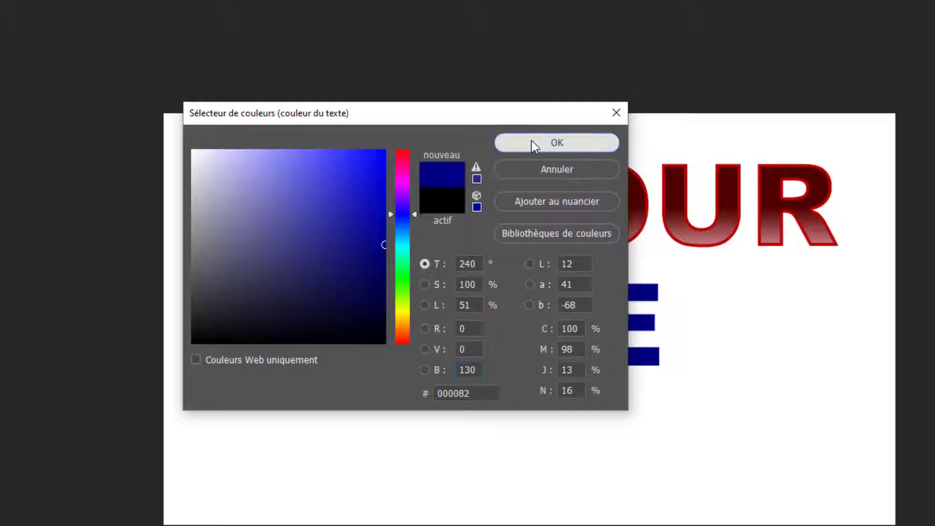
pyautogui.click(533, 143)
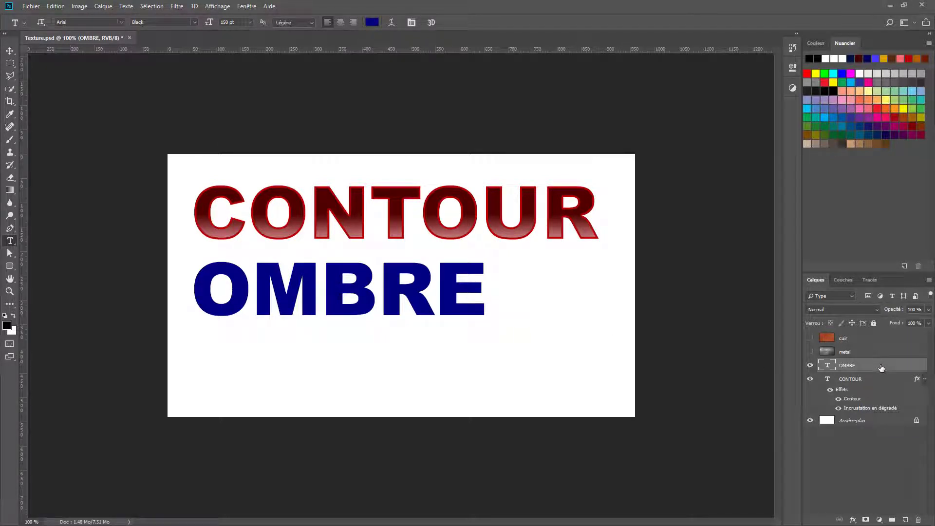
# Open the layer style settings for OMBRE, clear of the text, and enable a drop shadow (Ombre portée).
pyautogui.doubleClick(881, 368)
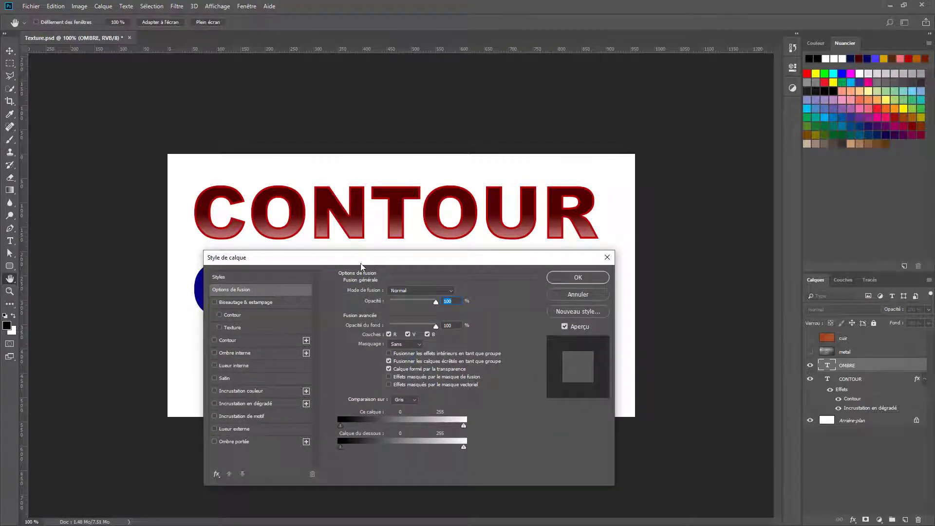
pyautogui.moveTo(369, 263); pyautogui.dragTo(295, 33)
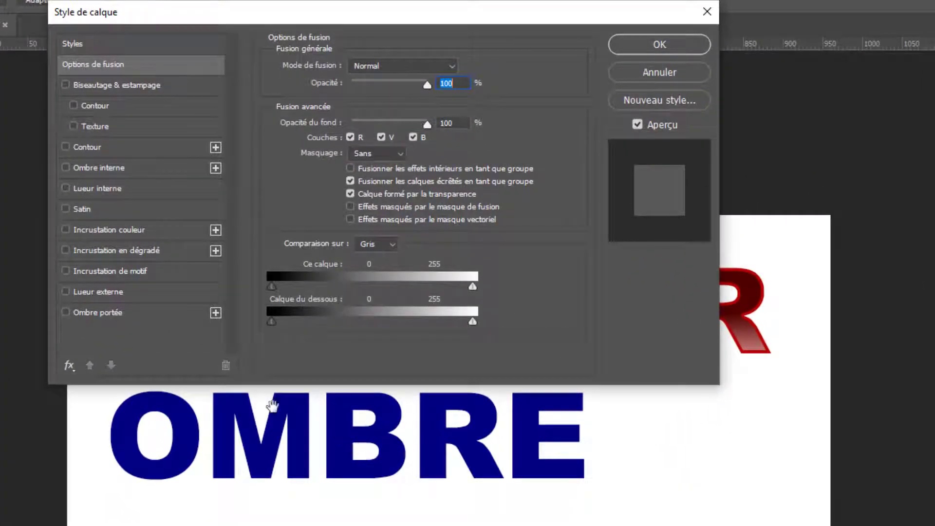
pyautogui.click(95, 317)
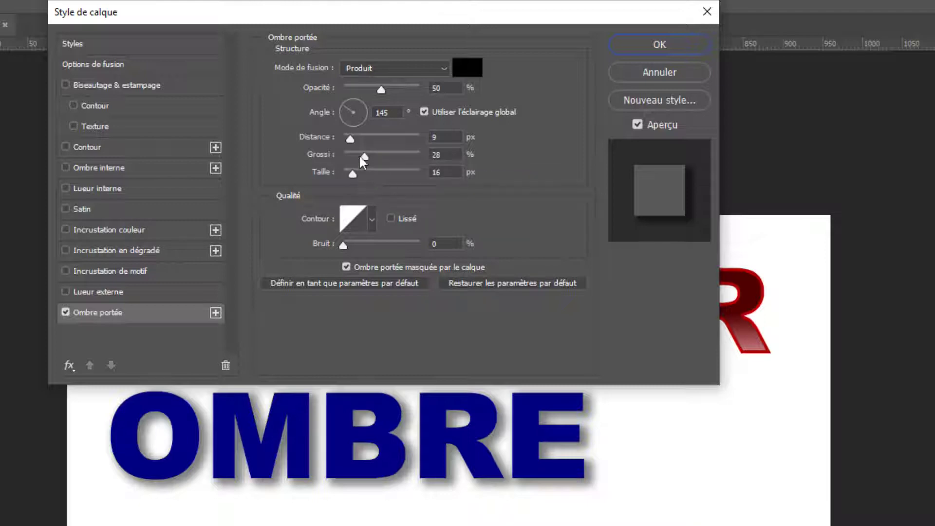
# Test the drop shadow sliders, then apply it with 50 % opacity, 9 px distance, 28 % Grossi and 16 px size.
pyautogui.moveTo(380, 89); pyautogui.dragTo(381, 111)
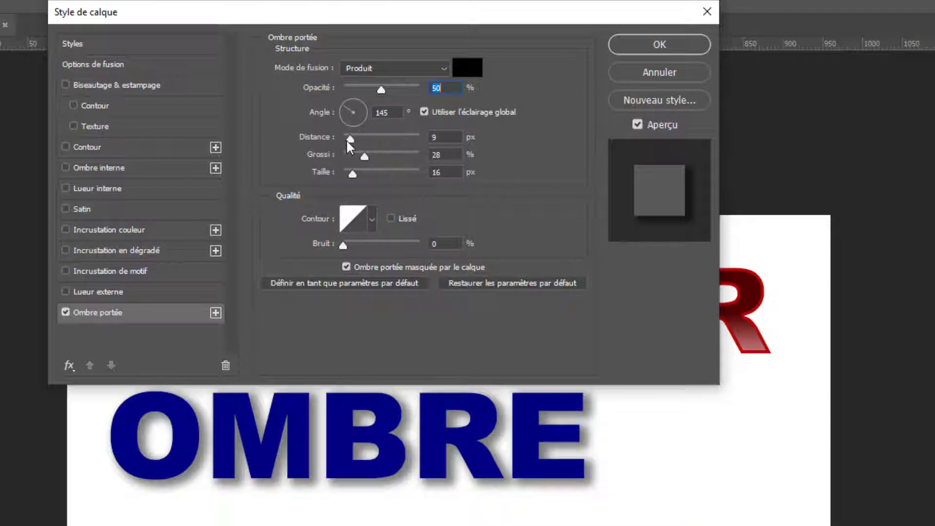
pyautogui.moveTo(351, 141); pyautogui.dragTo(416, 147)
pyautogui.moveTo(400, 155); pyautogui.dragTo(366, 167)
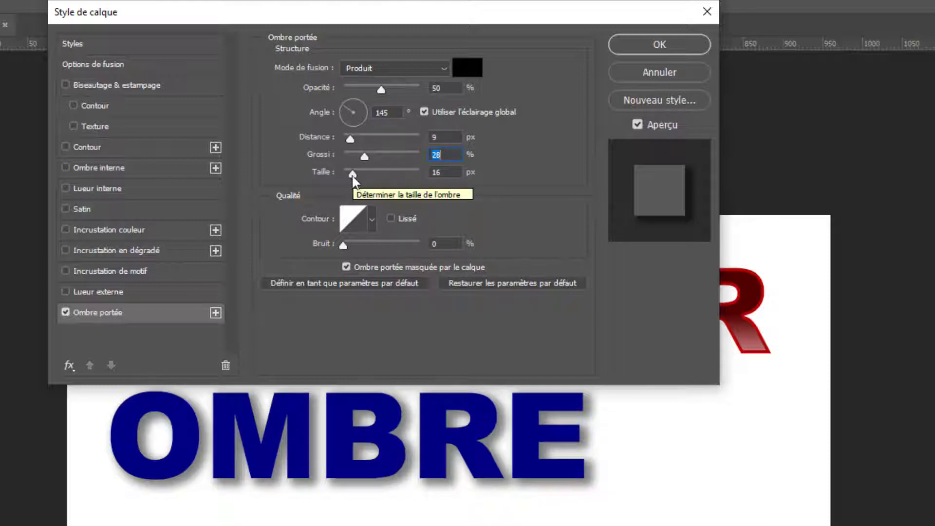
pyautogui.moveTo(353, 176)
pyautogui.mouseDown()
pyautogui.moveTo(415, 181)
pyautogui.moveTo(354, 179)
pyautogui.mouseUp()
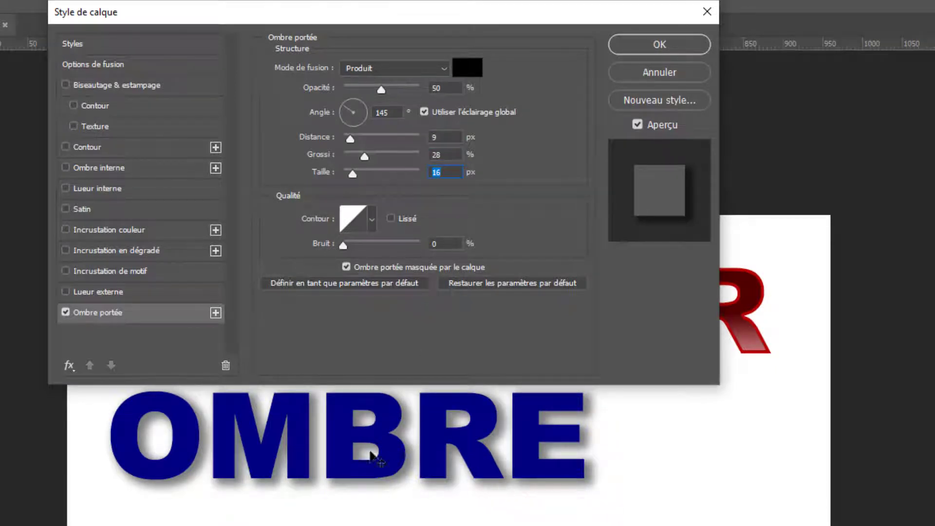
pyautogui.click(639, 45)
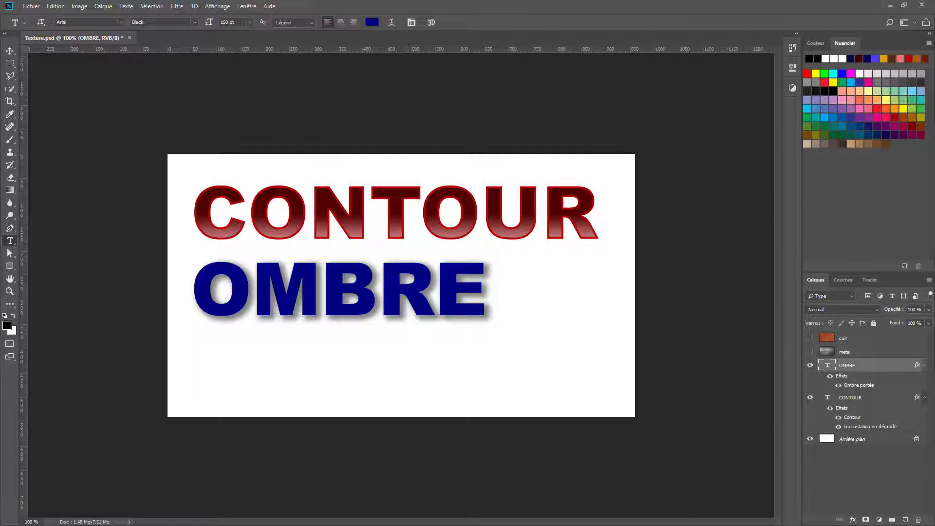
# Enable an inner shadow (Ombre interne) on the OMBRE layer with 100 % opacity and 5 px distance.
pyautogui.doubleClick(885, 367)
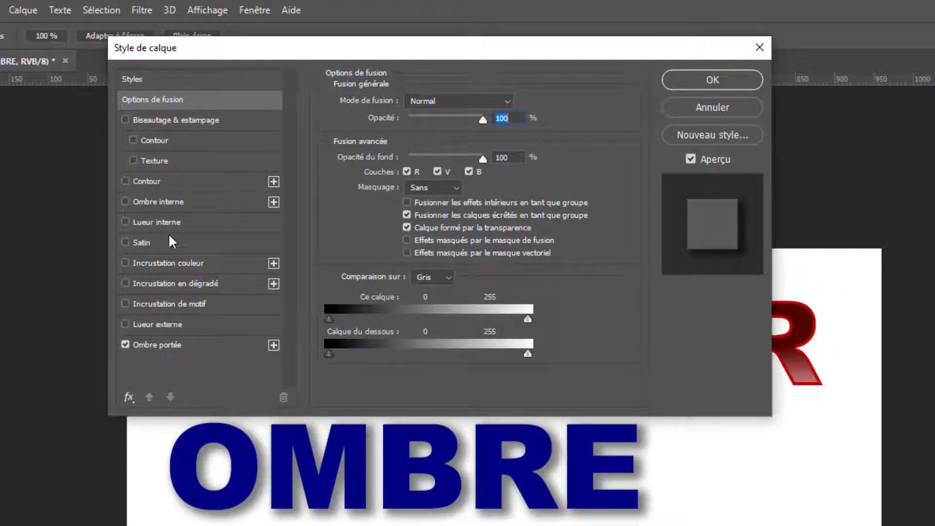
pyautogui.click(158, 202)
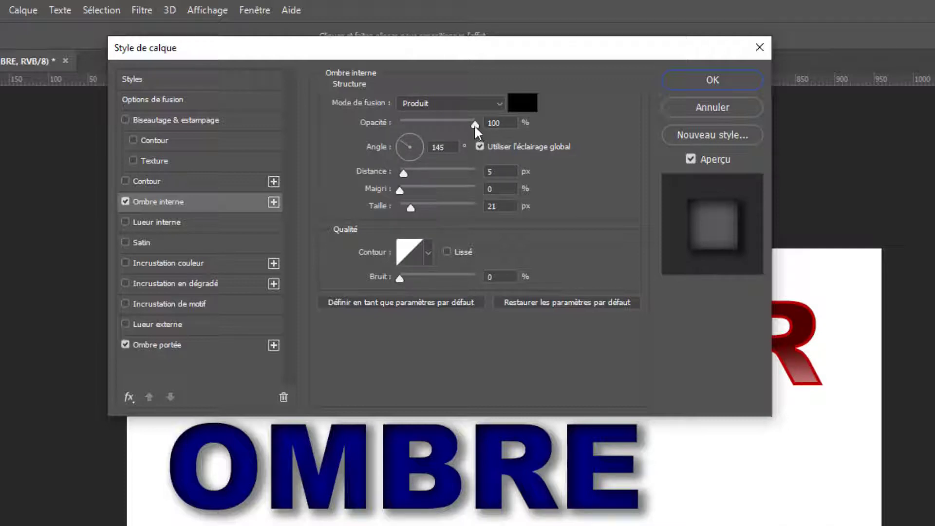
pyautogui.moveTo(475, 126); pyautogui.dragTo(497, 132)
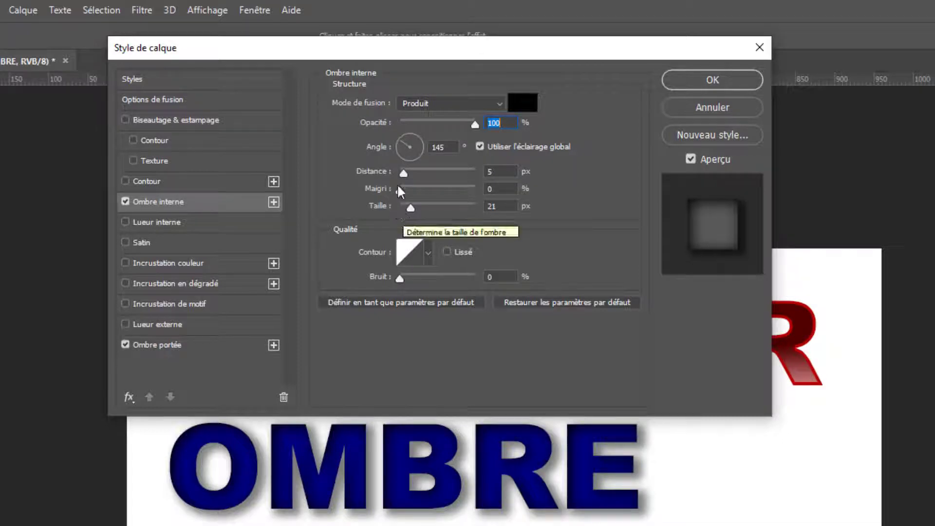
pyautogui.moveTo(404, 173)
pyautogui.mouseDown()
pyautogui.moveTo(428, 173)
pyautogui.moveTo(398, 176)
pyautogui.moveTo(421, 177)
pyautogui.moveTo(404, 171)
pyautogui.mouseUp()
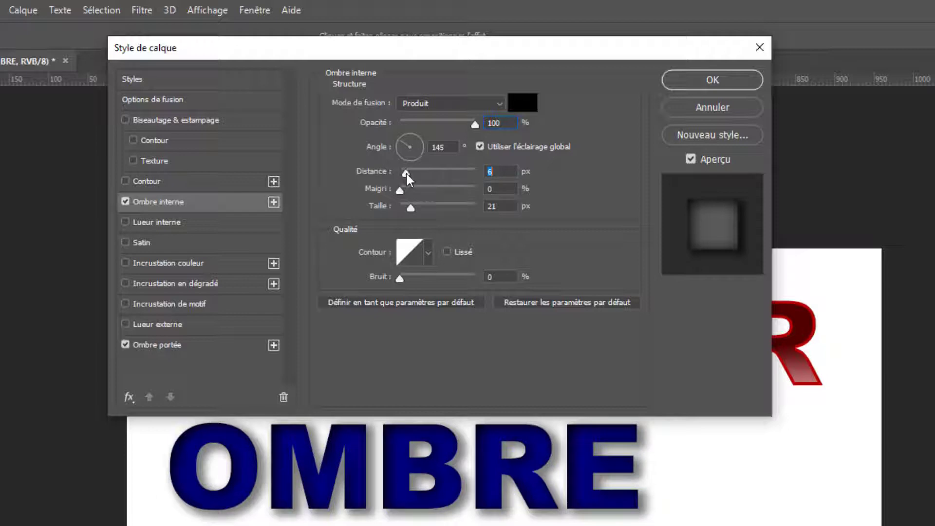
pyautogui.moveTo(407, 172); pyautogui.dragTo(403, 169)
# Test higher Maigri values on the OMBRE inner shadow, then bring the value back to 0 %.
pyautogui.press('Tab')
pyautogui.press('Up')
pyautogui.press('Up')
pyautogui.press('Up')
pyautogui.press('Up')
pyautogui.press('Up')
pyautogui.press('Up')
pyautogui.press('Up')
pyautogui.press('Up')
pyautogui.press('Up')
pyautogui.press('Up')
pyautogui.press('Up')
pyautogui.press('Up')
pyautogui.press('Up')
pyautogui.press('Up')
pyautogui.press('Up')
pyautogui.press('Up')
pyautogui.press('Up')
pyautogui.press('Up')
pyautogui.press('Up')
pyautogui.press('Up')
pyautogui.press('Up')
pyautogui.press('Up')
pyautogui.press('Up')
pyautogui.press('Up')
pyautogui.press('Up')
pyautogui.press('Up')
pyautogui.press('Up')
pyautogui.press('Up')
pyautogui.press('Up')
pyautogui.press('Up')
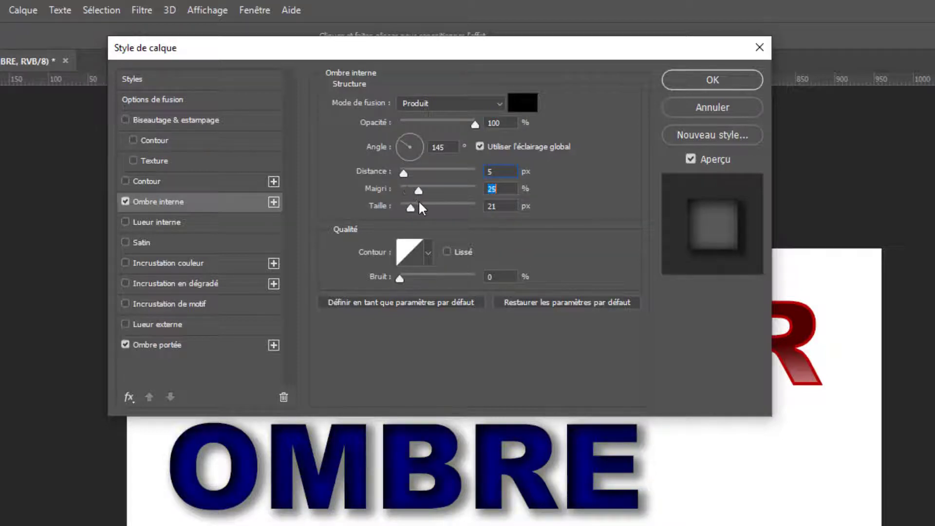
pyautogui.press('Up')
pyautogui.press('Up')
pyautogui.press('Up')
pyautogui.press('Up')
pyautogui.press('Up')
pyautogui.press('Up')
pyautogui.press('Up')
pyautogui.press('Up')
pyautogui.press('Up')
pyautogui.hotkey('shift', 'Down')
pyautogui.hotkey('shift', 'Down')
pyautogui.hotkey('shift', 'Down')
pyautogui.hotkey('shift', 'Down')
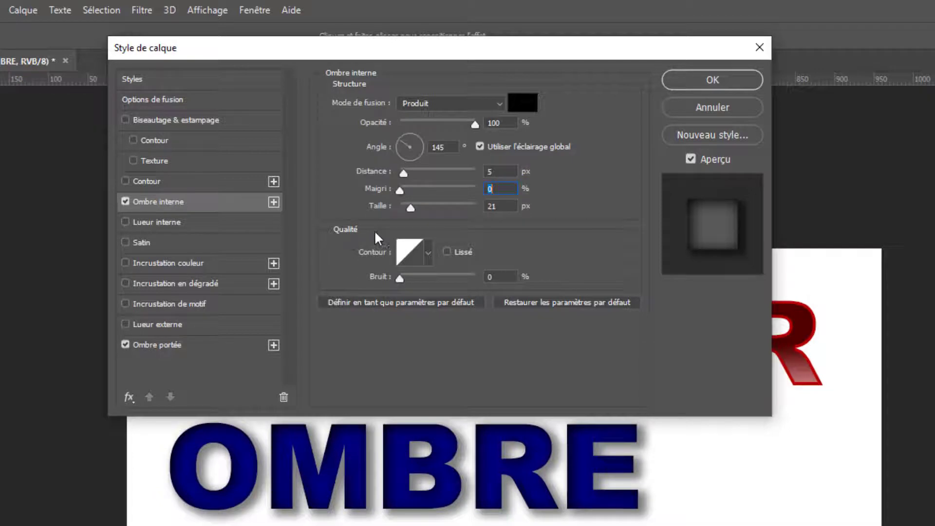
# Set the inner shadow size (Taille) to 24 px and apply the layer style to OMBRE.
pyautogui.moveTo(410, 208)
pyautogui.mouseDown()
pyautogui.moveTo(428, 208)
pyautogui.moveTo(402, 207)
pyautogui.moveTo(448, 208)
pyautogui.moveTo(457, 219)
pyautogui.moveTo(399, 216)
pyautogui.moveTo(410, 217)
pyautogui.mouseUp()
pyautogui.click(496, 203)
pyautogui.write('24')
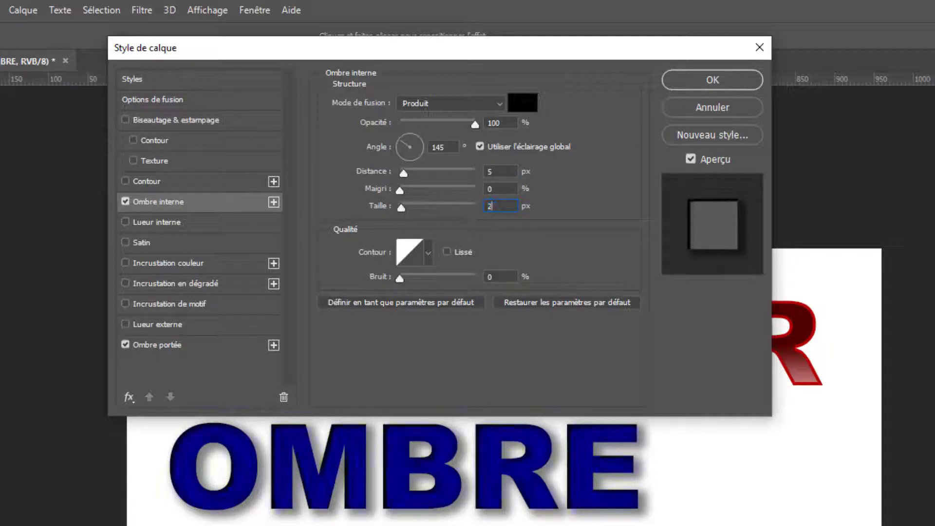
pyautogui.click(504, 191)
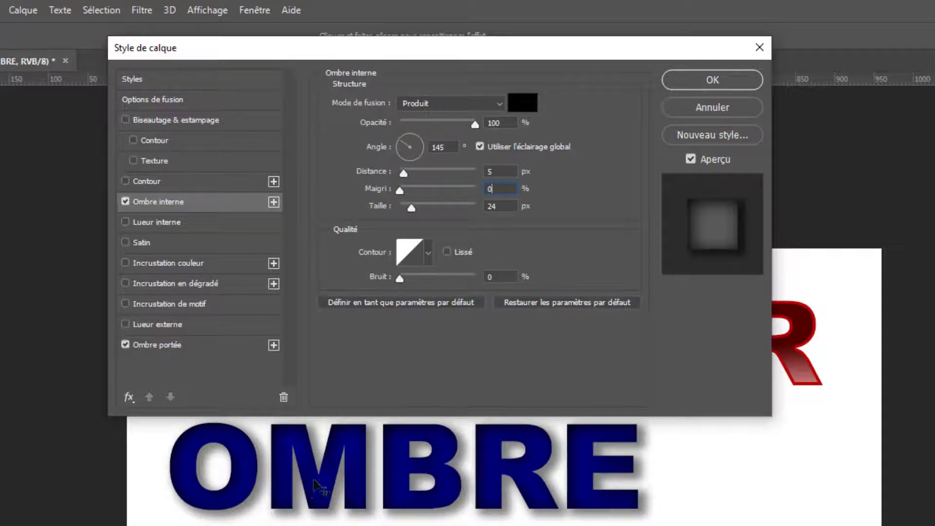
pyautogui.click(701, 77)
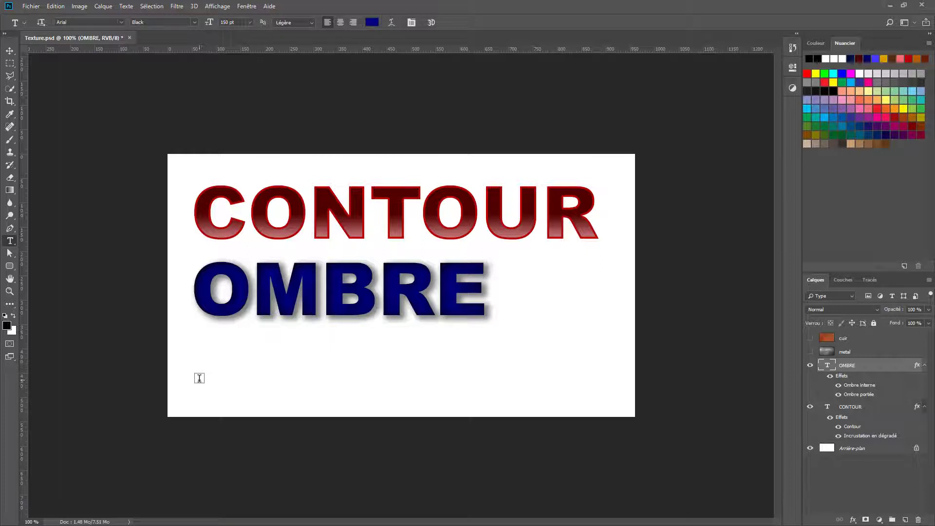
# Add the text "LUEUR" as a new text layer and place it just below OMBRE, aligned with its left edge.
pyautogui.click(199, 378)
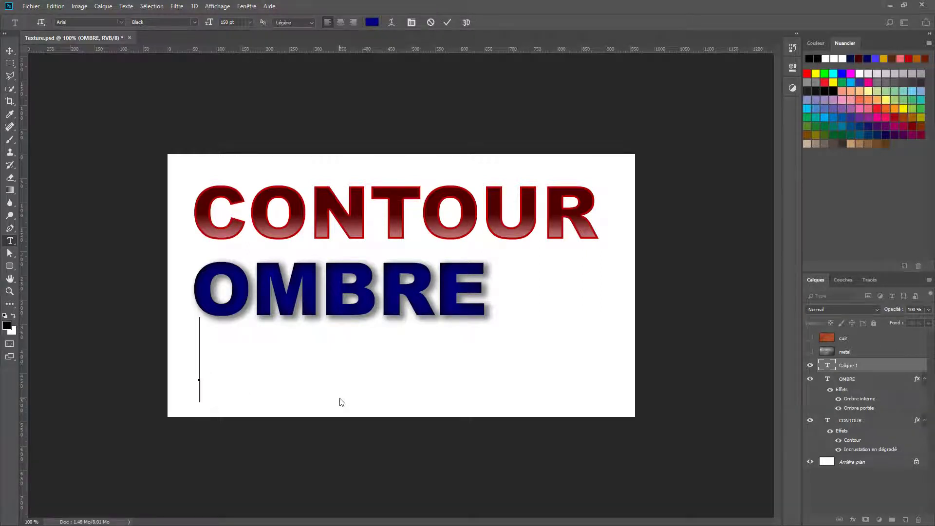
pyautogui.write('LUEU')
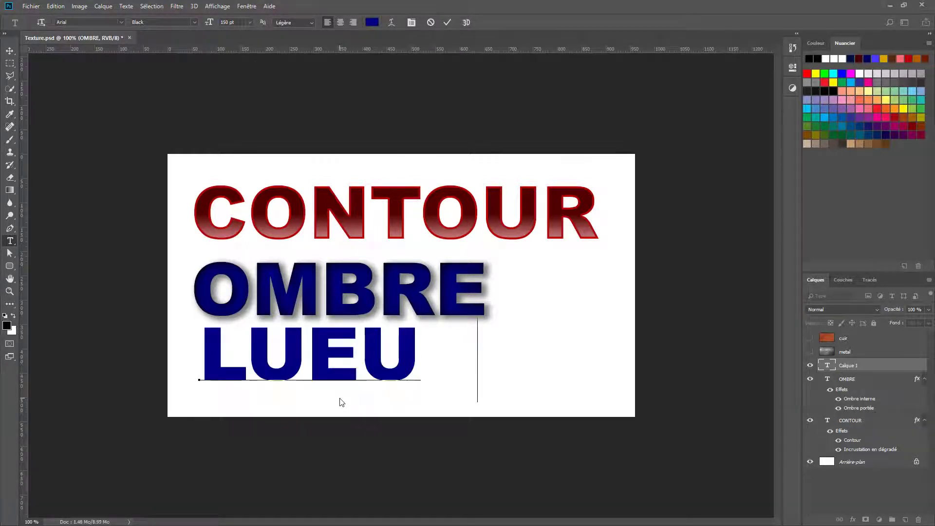
pyautogui.write('R')
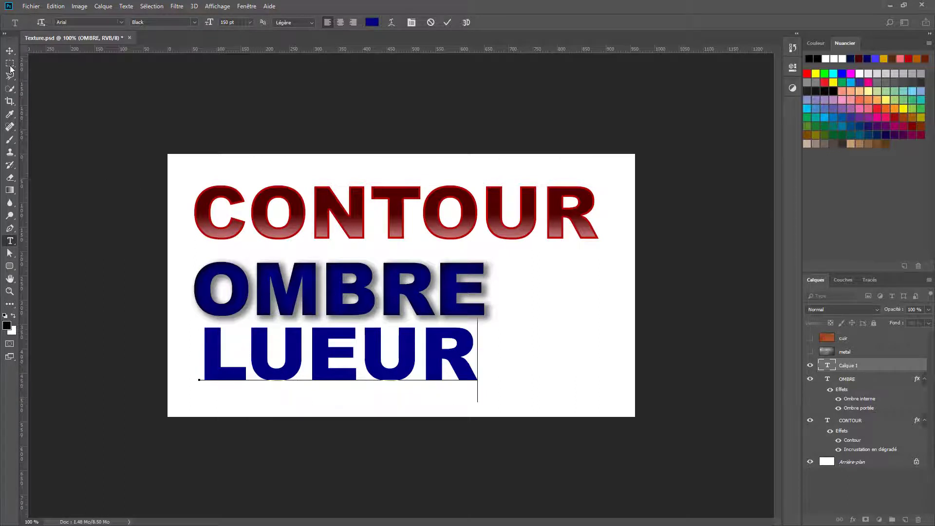
pyautogui.click(10, 51)
pyautogui.moveTo(267, 355); pyautogui.dragTo(253, 373)
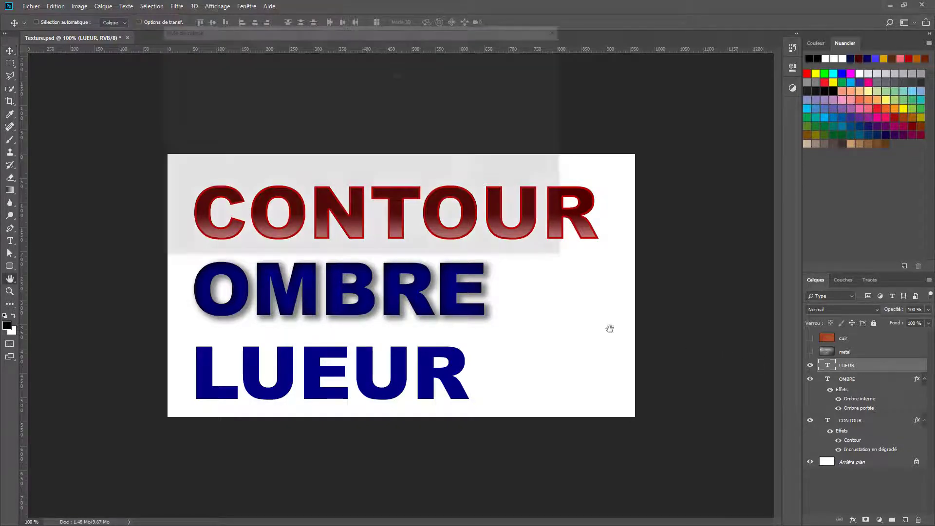
# Enable an outer glow (Lueur externe) on LUEUR with Normal blend mode and 64 % opacity, keeping the dialog clear of the text.
pyautogui.moveTo(326, 29); pyautogui.dragTo(314, 96)
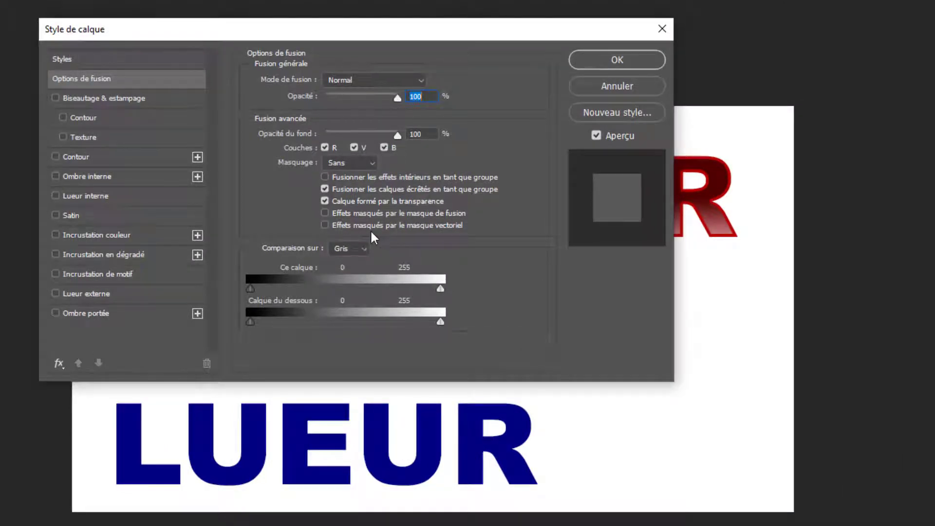
pyautogui.click(87, 294)
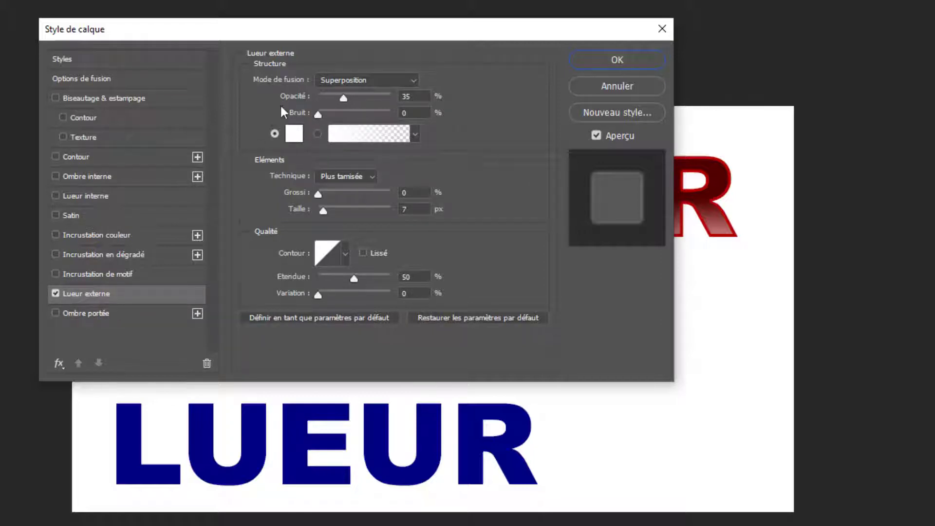
pyautogui.click(367, 80)
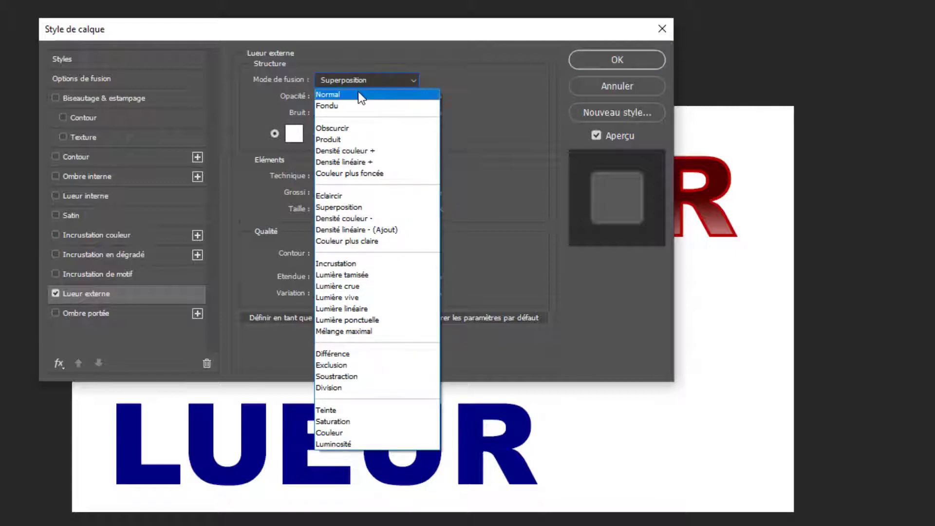
pyautogui.click(358, 91)
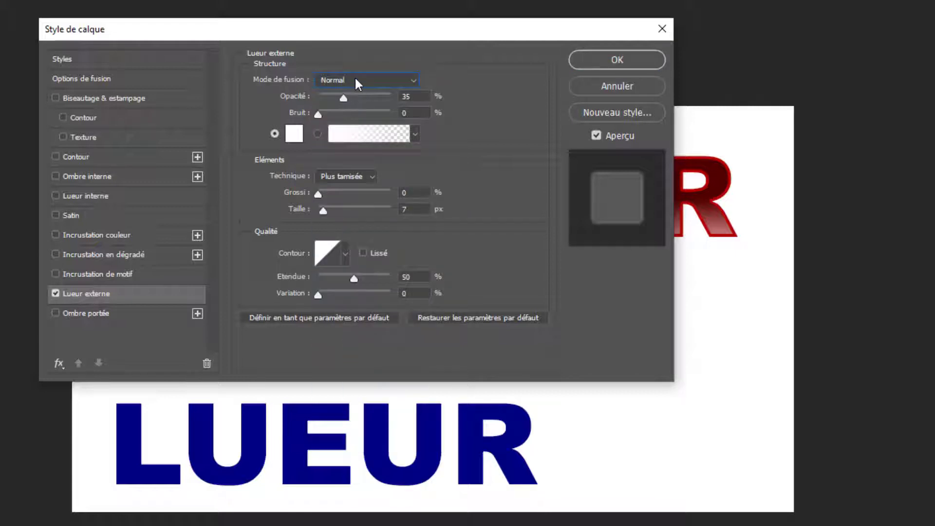
pyautogui.moveTo(343, 98); pyautogui.dragTo(363, 97)
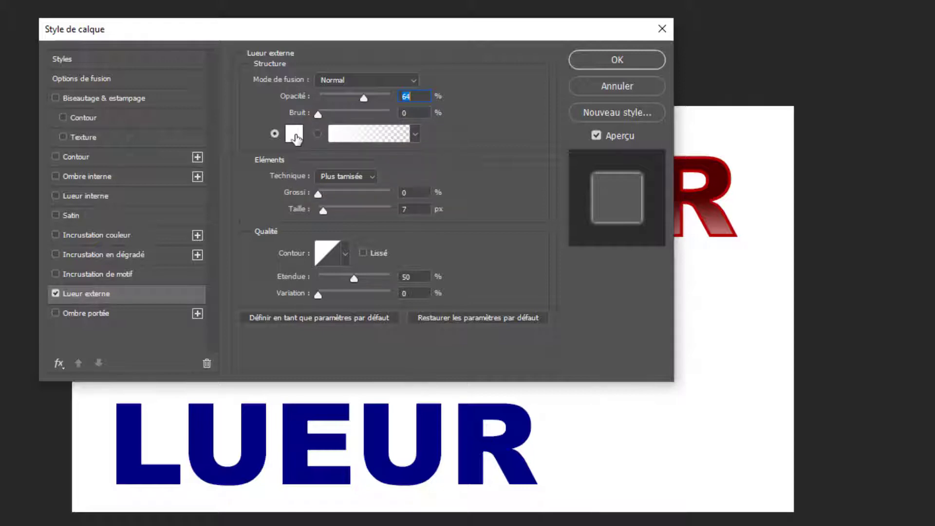
# Use a solid colour for the outer glow and set it to bright green with R 35, V 255 and B 0.
pyautogui.click(317, 134)
pyautogui.click(274, 133)
pyautogui.click(292, 135)
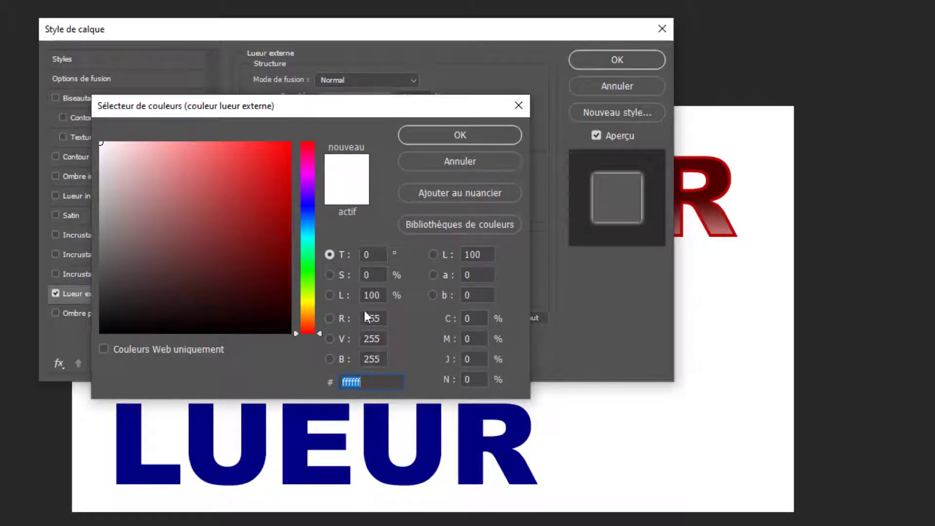
pyautogui.click(382, 317)
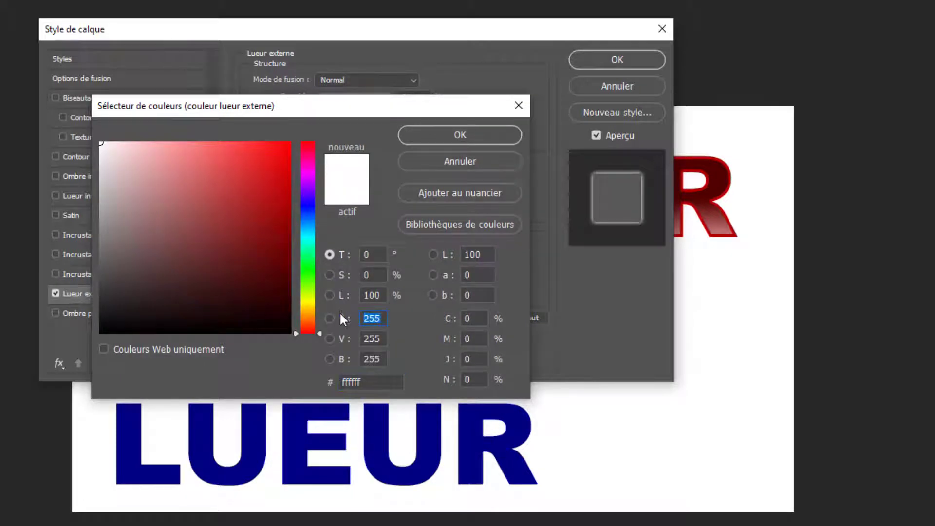
pyautogui.write('35')
pyautogui.press('Tab')
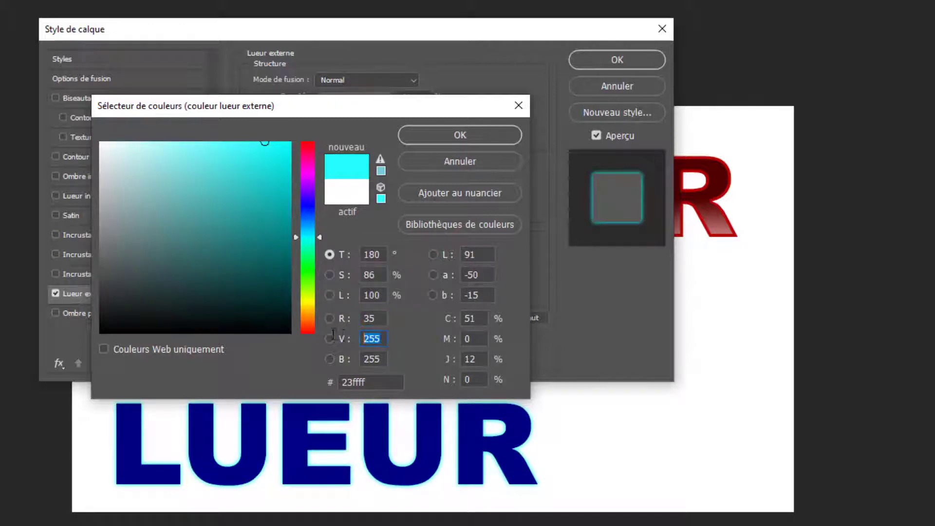
pyautogui.click(381, 356)
pyautogui.doubleClick(381, 360)
pyautogui.write('0')
pyautogui.click(376, 319)
pyautogui.click(370, 359)
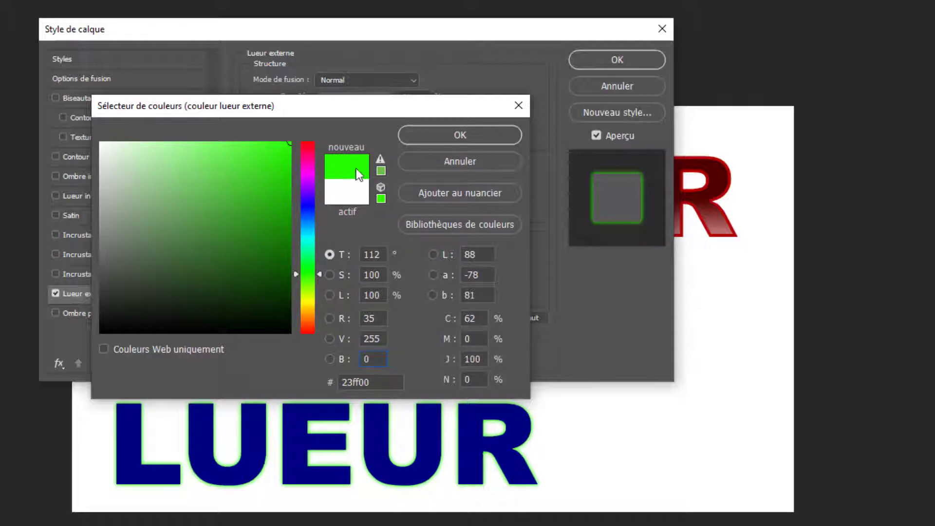
pyautogui.click(441, 136)
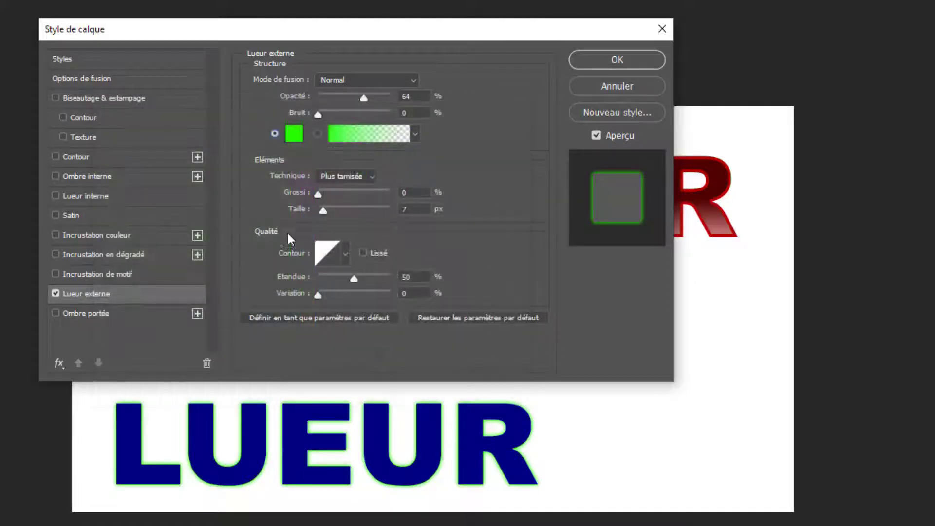
# Set the outer glow to 5 % Grossi and 18 px size, test its other settings, and apply it with Normal blend mode.
pyautogui.click(319, 194)
pyautogui.moveTo(324, 216); pyautogui.dragTo(325, 217)
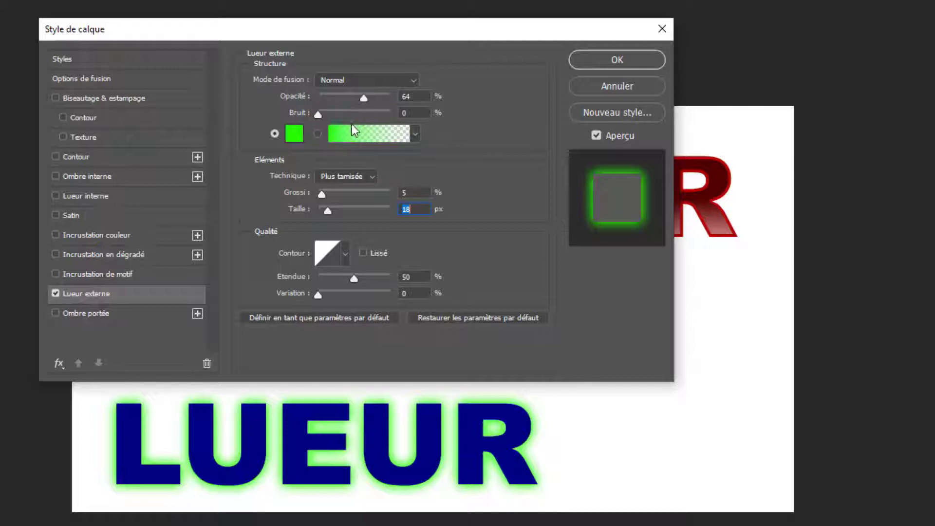
pyautogui.moveTo(318, 114)
pyautogui.mouseDown()
pyautogui.moveTo(375, 129)
pyautogui.moveTo(320, 126)
pyautogui.moveTo(382, 129)
pyautogui.moveTo(313, 125)
pyautogui.mouseUp()
pyautogui.moveTo(322, 195)
pyautogui.mouseDown()
pyautogui.moveTo(388, 199)
pyautogui.moveTo(321, 194)
pyautogui.mouseUp()
pyautogui.moveTo(322, 194); pyautogui.dragTo(333, 215)
pyautogui.click(351, 80)
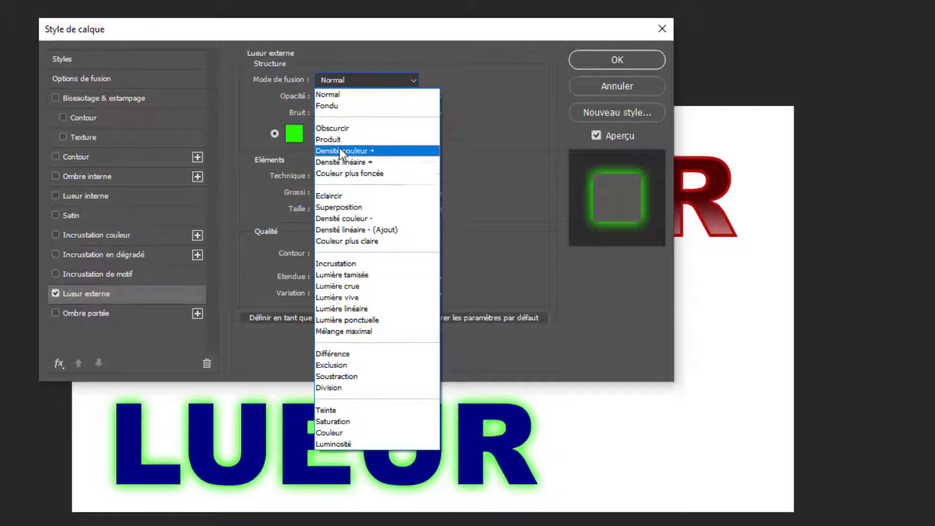
pyautogui.click(464, 76)
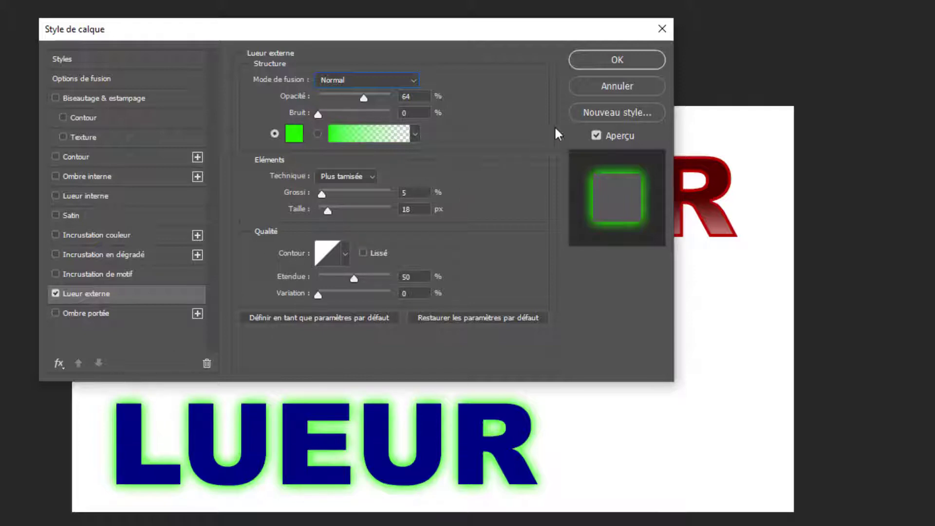
pyautogui.click(616, 60)
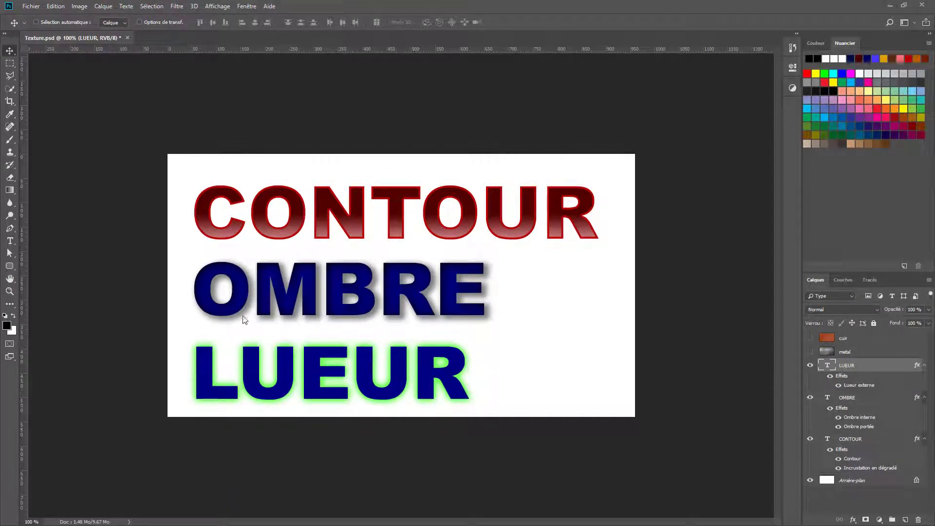
# Reopen the layer style settings for LUEUR and enable an inner glow (Lueur interne) with Normal blend mode.
pyautogui.doubleClick(888, 368)
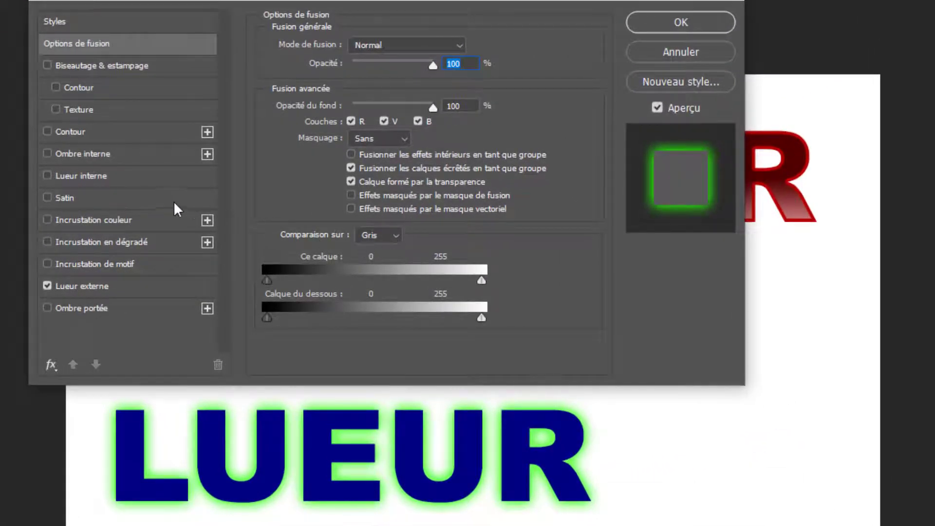
pyautogui.click(90, 174)
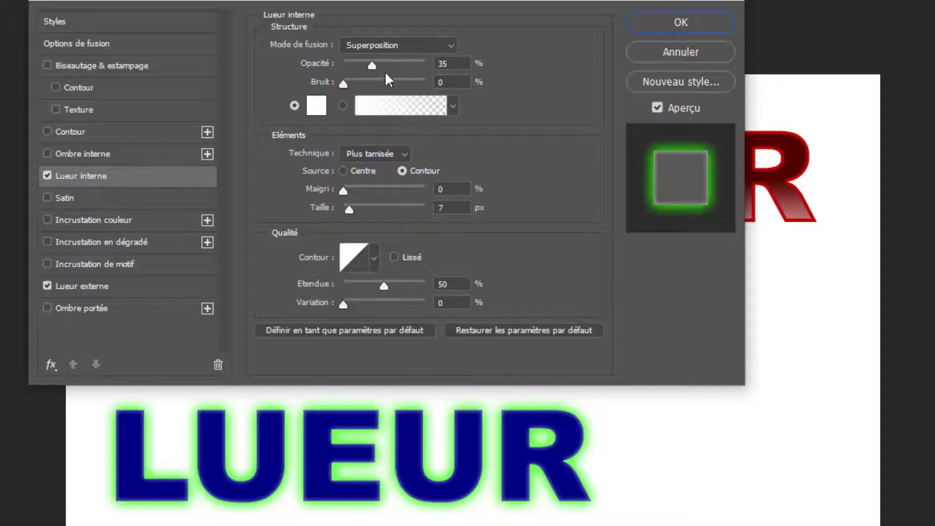
pyautogui.click(414, 48)
pyautogui.click(397, 63)
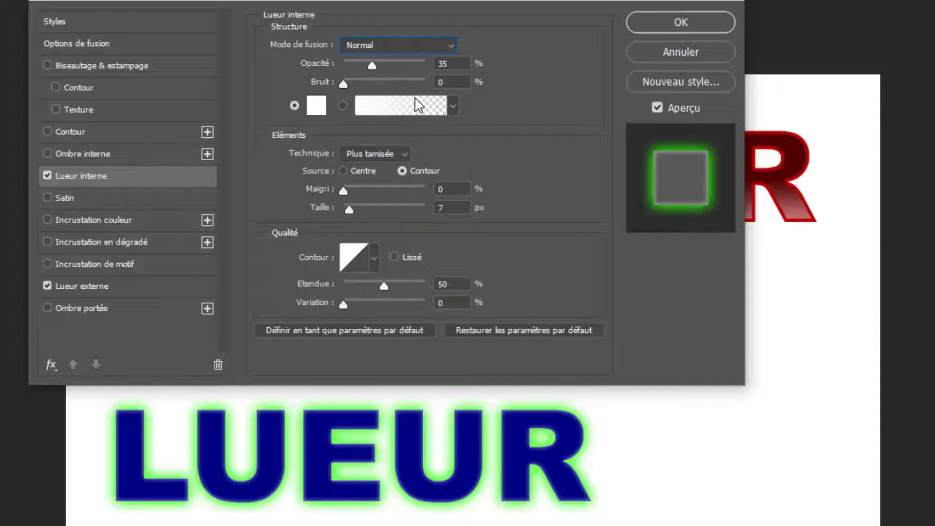
# Set the inner glow colour to yellow with R 245, V 255 and B 0.
pyautogui.click(322, 105)
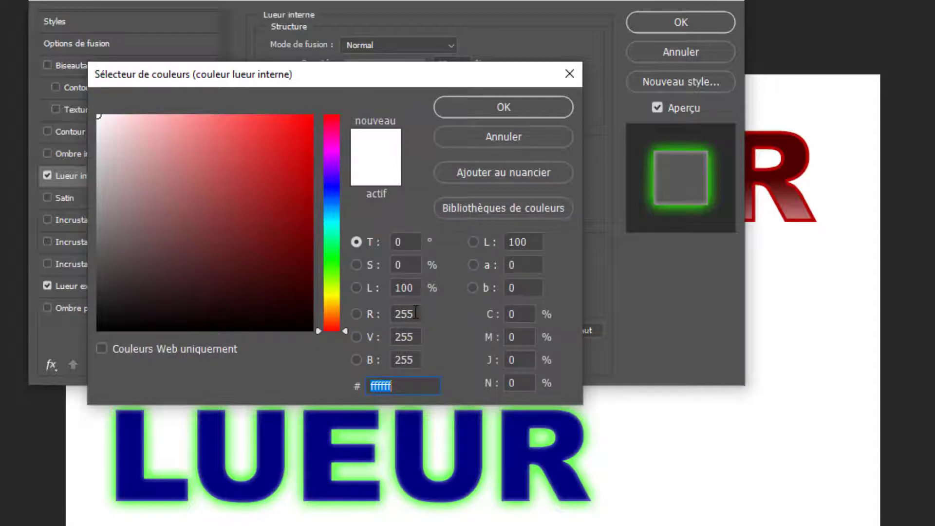
pyautogui.click(388, 314)
pyautogui.write('245')
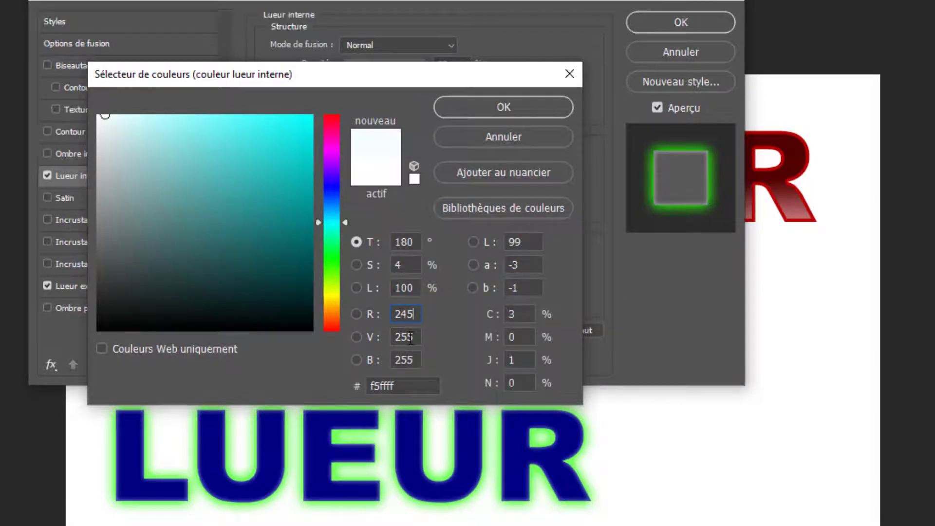
pyautogui.click(411, 337)
pyautogui.click(411, 360)
pyautogui.write('0')
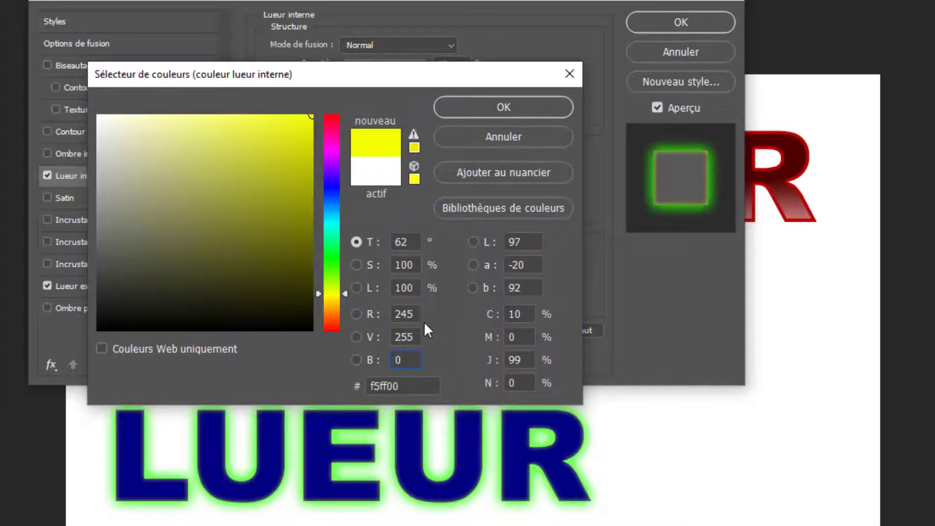
pyautogui.click(507, 107)
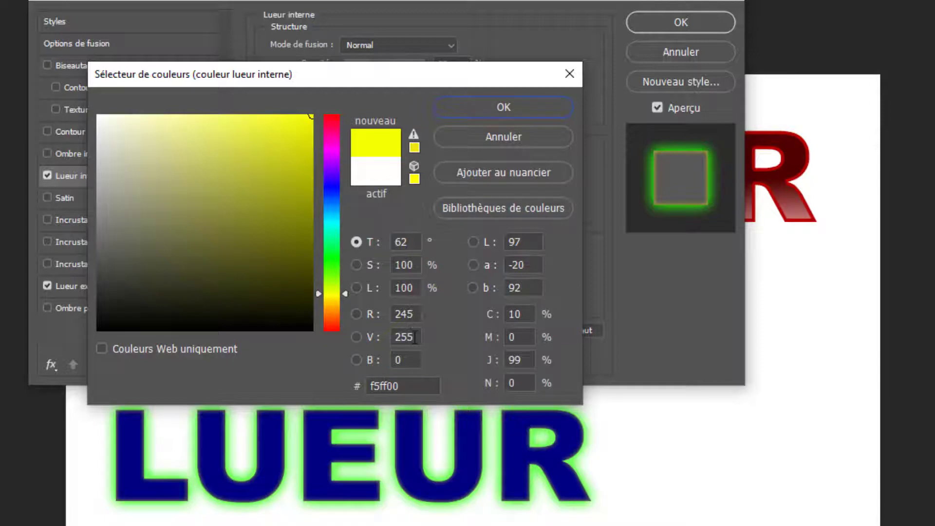
pyautogui.click(498, 112)
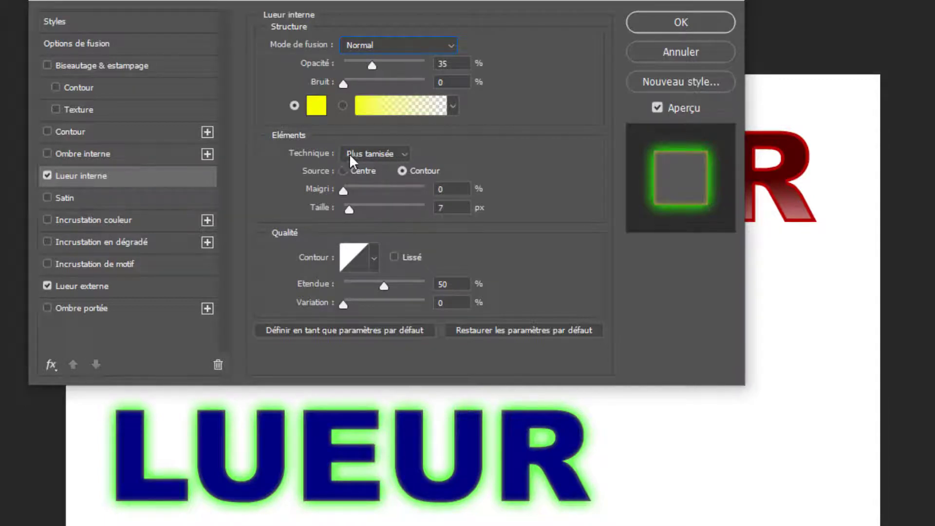
# Set the inner glow to Plus tamisée technique, 13 % Maigri, 24 px Taille and 55 % Etendue, and apply it to LUEUR.
pyautogui.click(396, 154)
pyautogui.click(364, 181)
pyautogui.click(385, 154)
pyautogui.moveTo(342, 191); pyautogui.dragTo(355, 194)
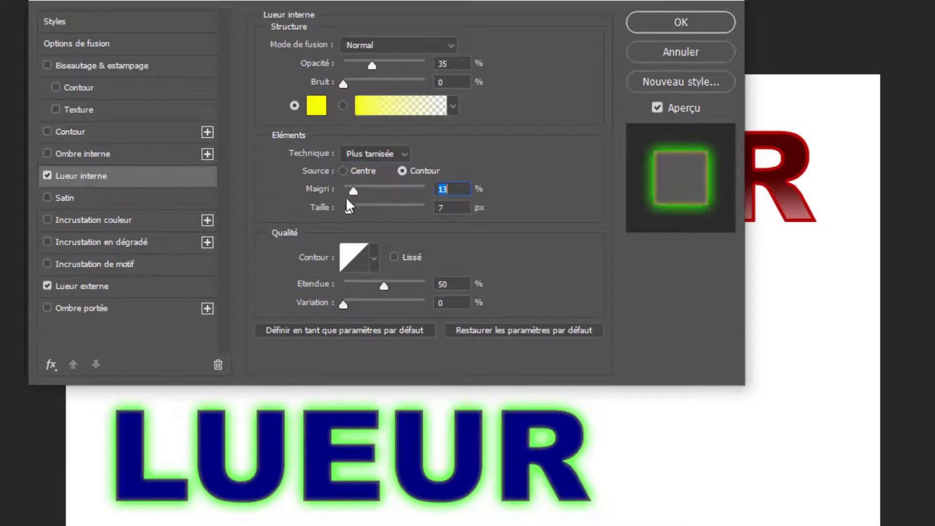
pyautogui.moveTo(349, 210); pyautogui.dragTo(355, 212)
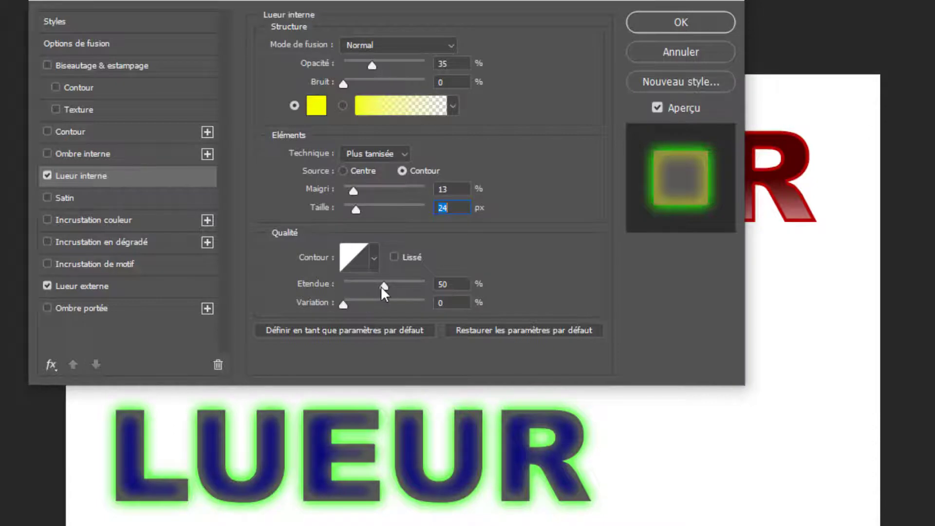
pyautogui.moveTo(384, 285); pyautogui.dragTo(387, 285)
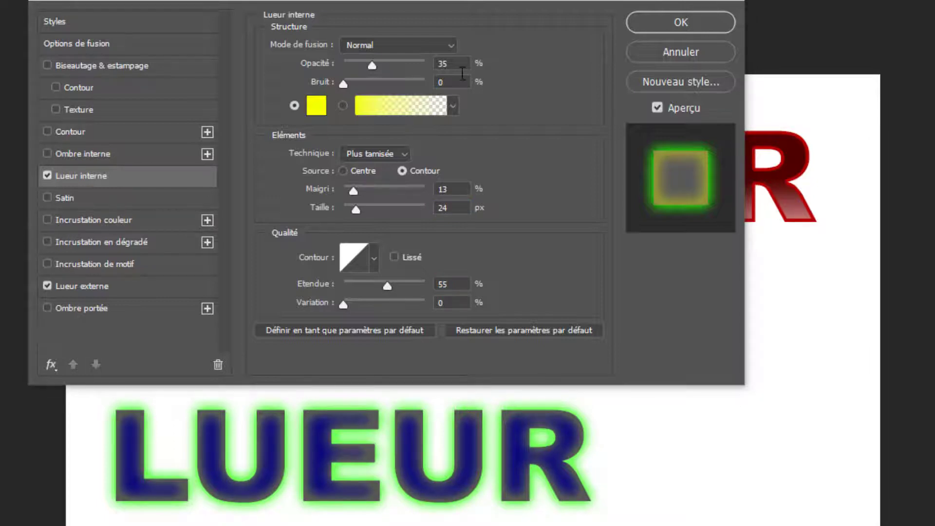
pyautogui.click(673, 24)
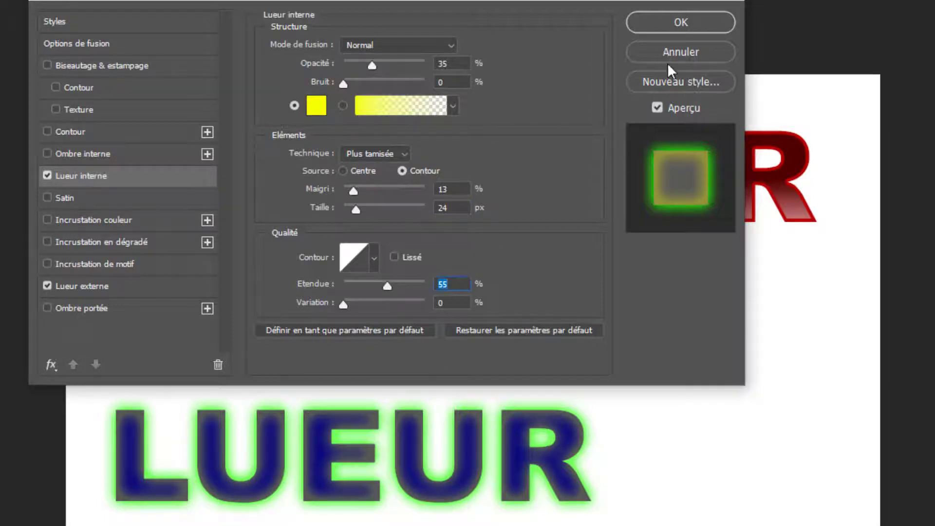
pyautogui.click(676, 19)
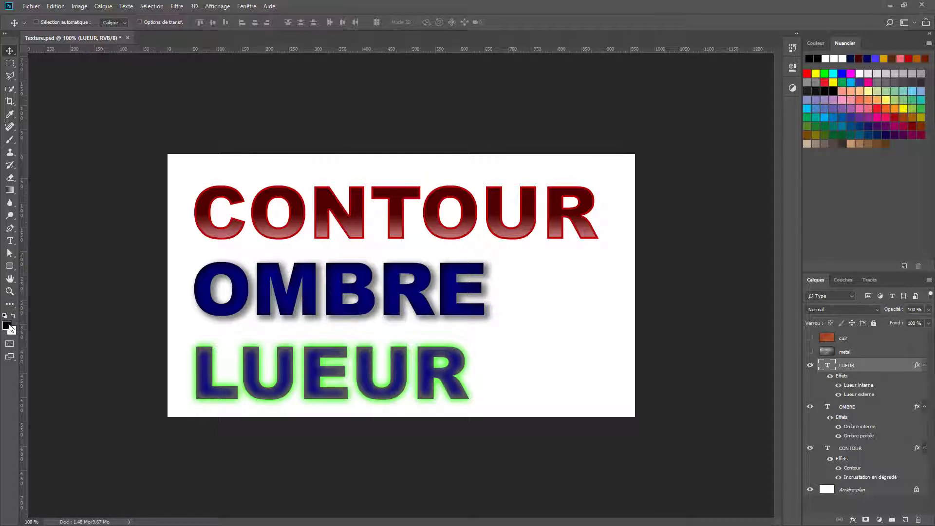
# Change the LUEUR text colour to white (ffffff), trying black as a comparison before confirming.
pyautogui.click(9, 240)
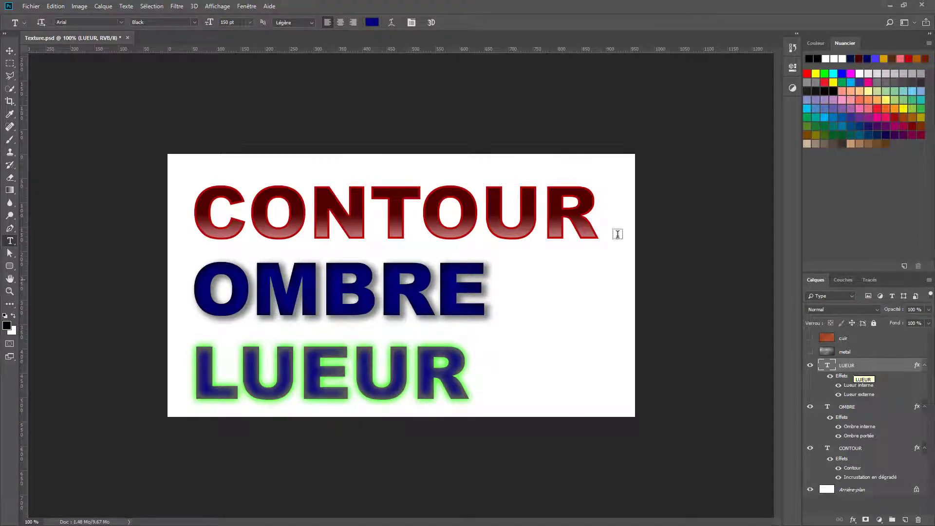
pyautogui.click(372, 22)
pyautogui.write('ffffff')
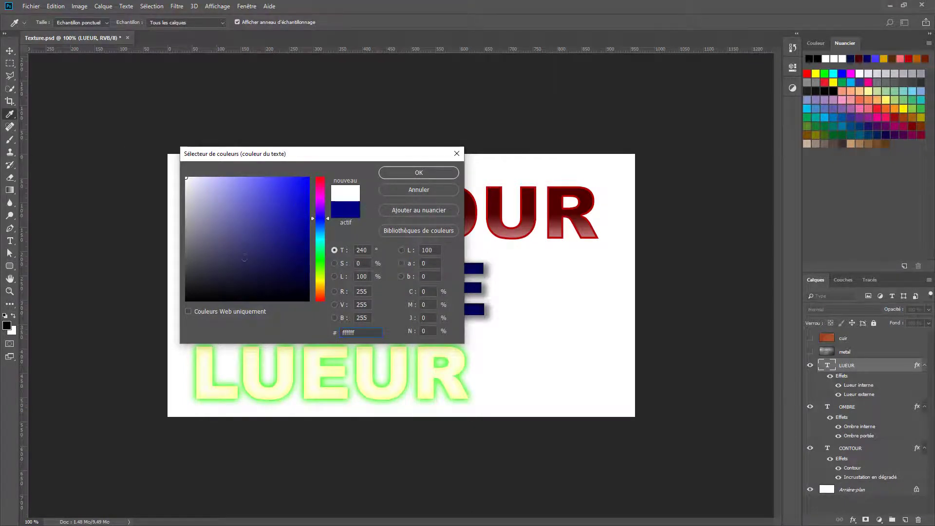
pyautogui.moveTo(277, 156); pyautogui.dragTo(270, 109)
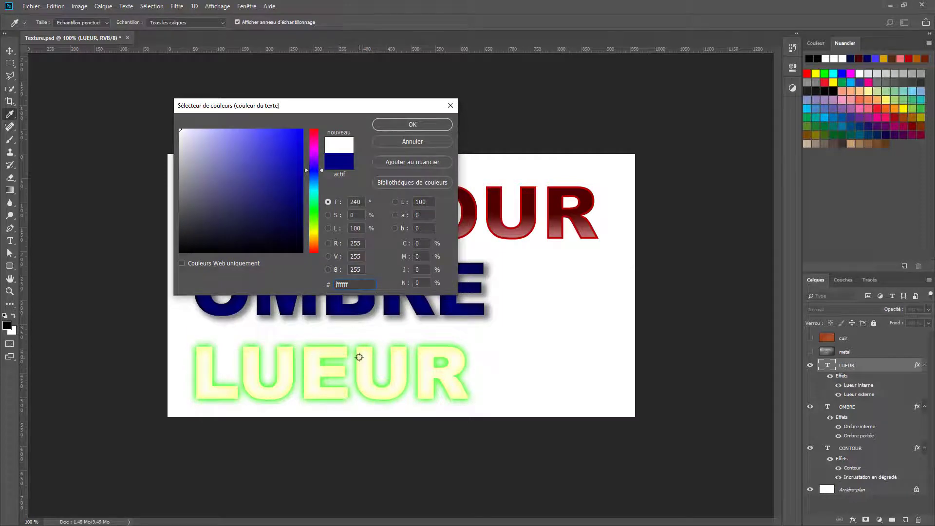
pyautogui.click(180, 252)
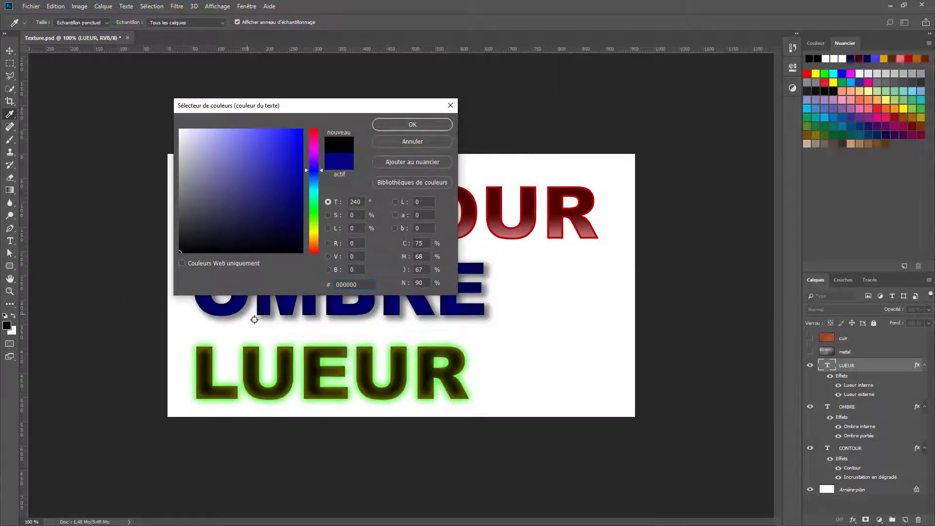
pyautogui.moveTo(197, 207)
pyautogui.mouseDown()
pyautogui.moveTo(179, 181)
pyautogui.moveTo(172, 128)
pyautogui.mouseUp()
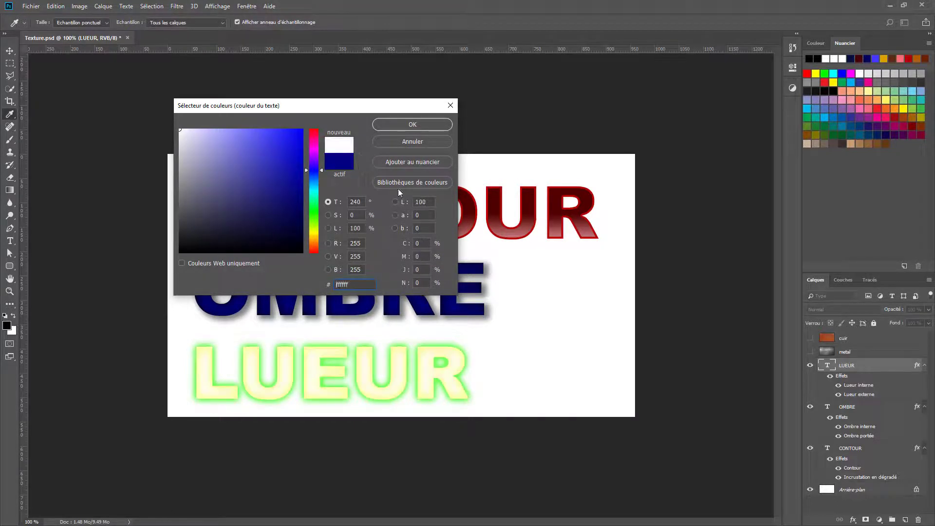
pyautogui.click(411, 126)
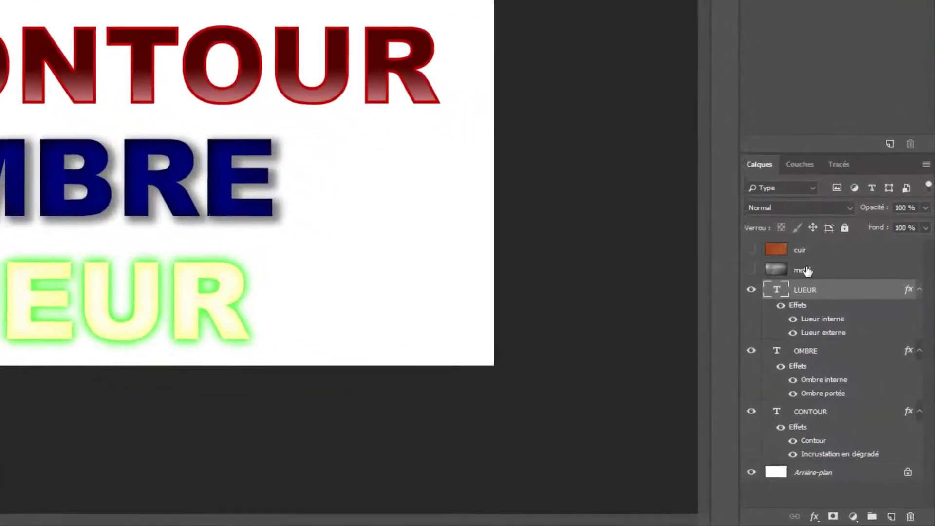
# Select the metal texture layer and make it visible.
pyautogui.click(806, 270)
pyautogui.click(751, 270)
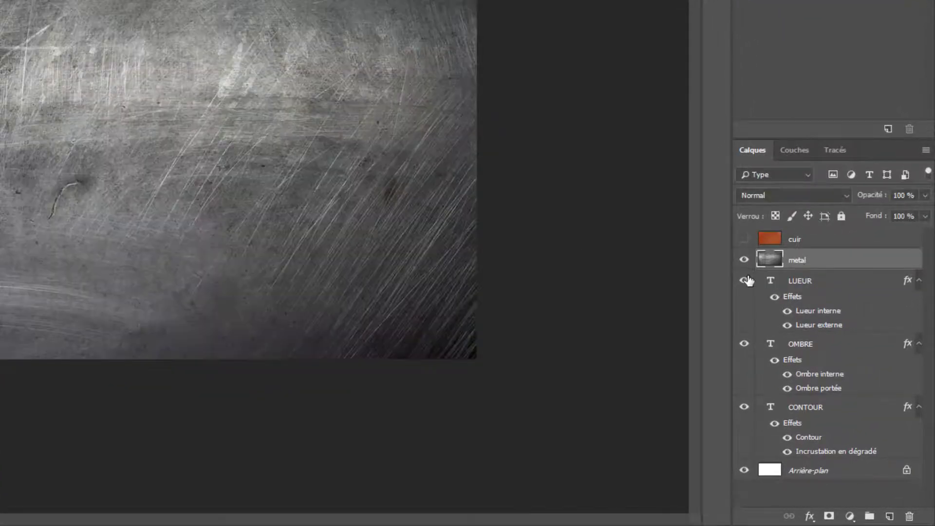
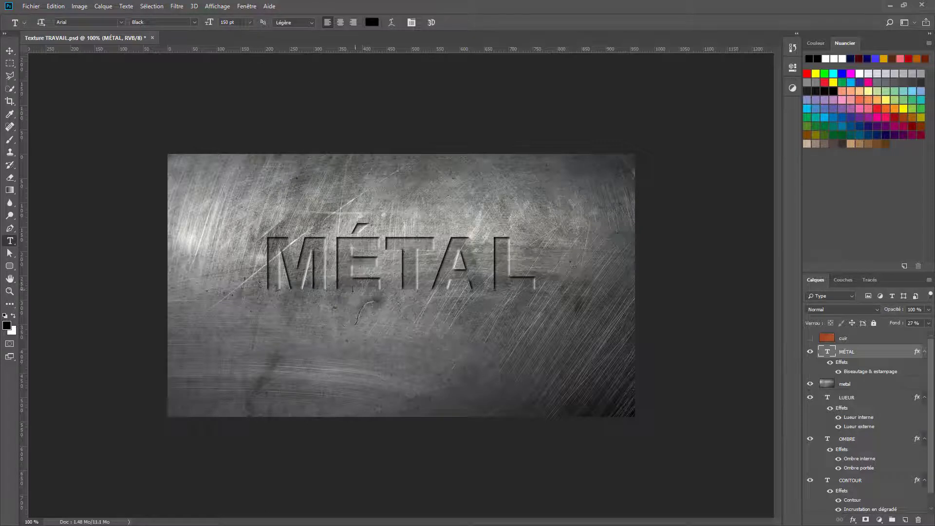
# Set the MÉTAL layer's fill opacity to 33 % and add an inner shadow (Ombre interne) with a 24 px size.
pyautogui.moveTo(5, 336); pyautogui.dragTo(678, 352)
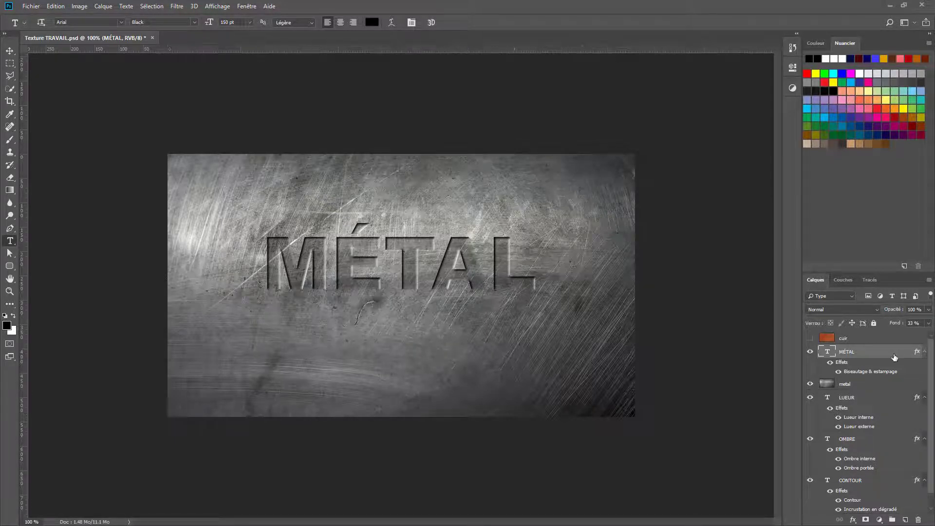
pyautogui.doubleClick(892, 357)
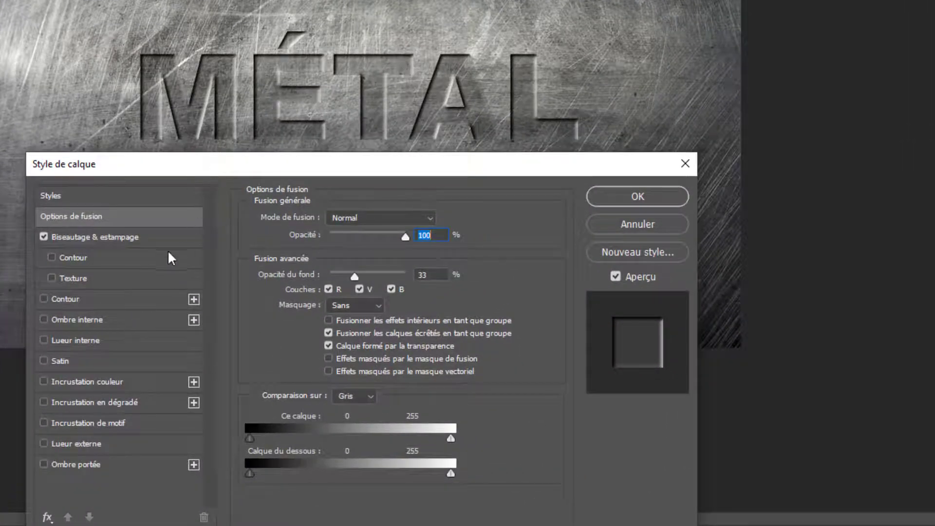
pyautogui.click(85, 321)
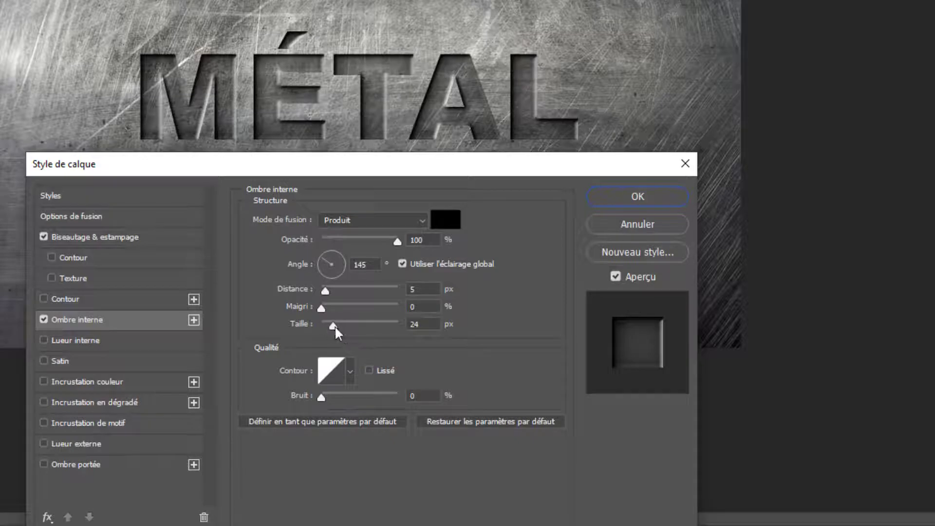
pyautogui.moveTo(336, 328); pyautogui.dragTo(334, 326)
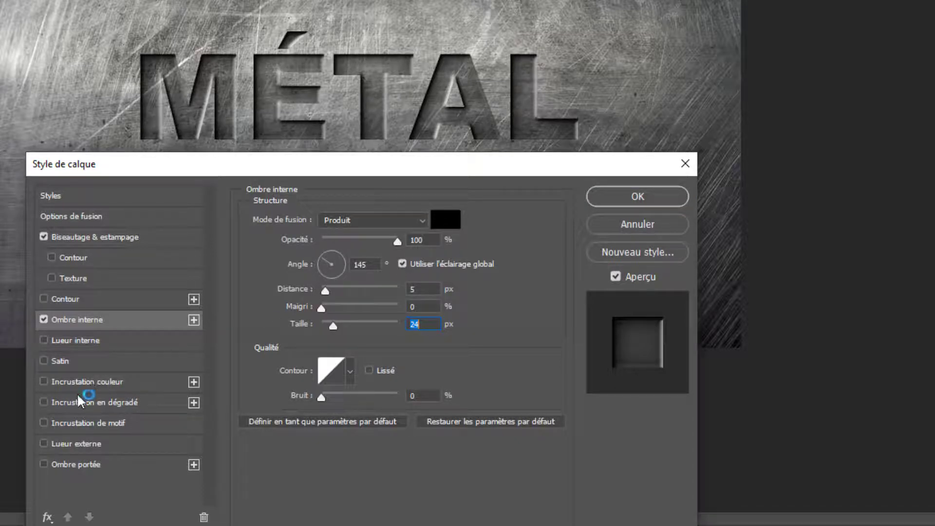
# Enable a gradient overlay (Incrustation en dégradé) on MÉTAL and set its opacity to 46 %.
pyautogui.click(105, 408)
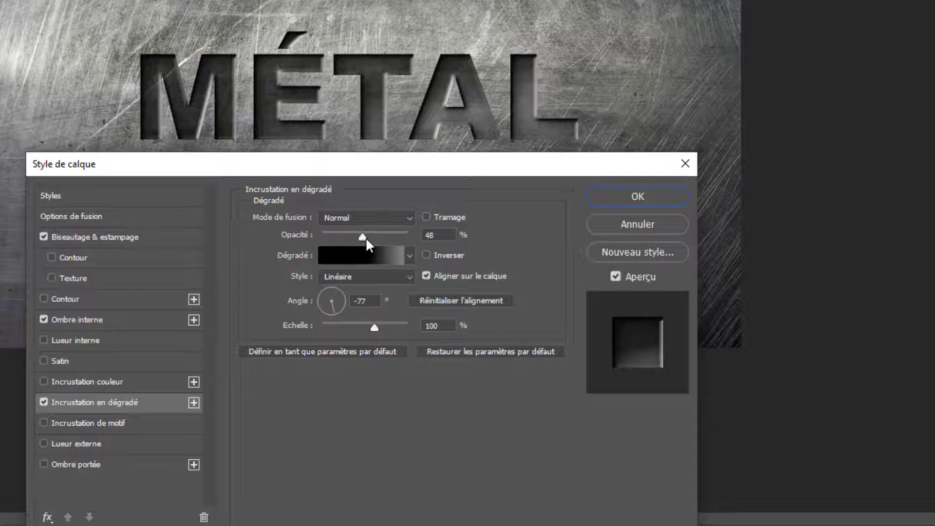
pyautogui.moveTo(362, 237); pyautogui.dragTo(361, 238)
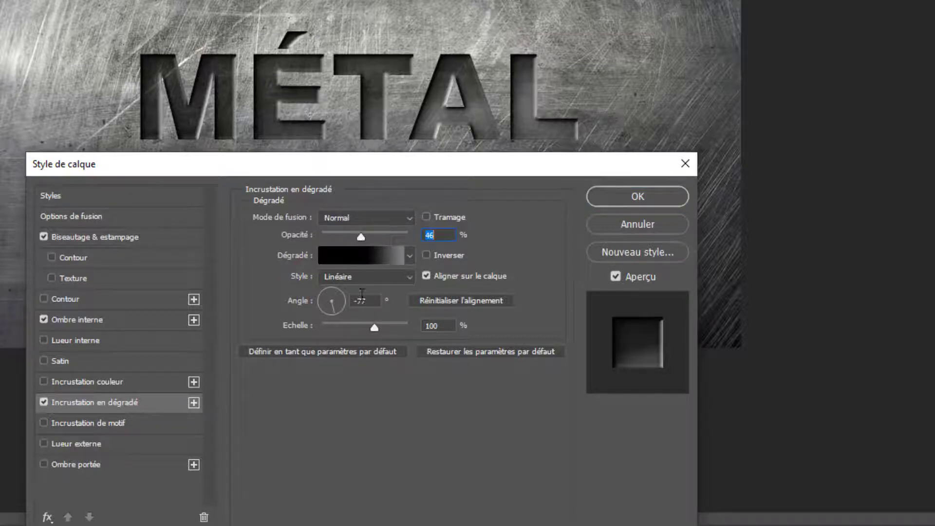
# Edit the overlay's gradient, placing the first opacity stop at 30 % and the black colour stop at 55 %.
pyautogui.click(351, 256)
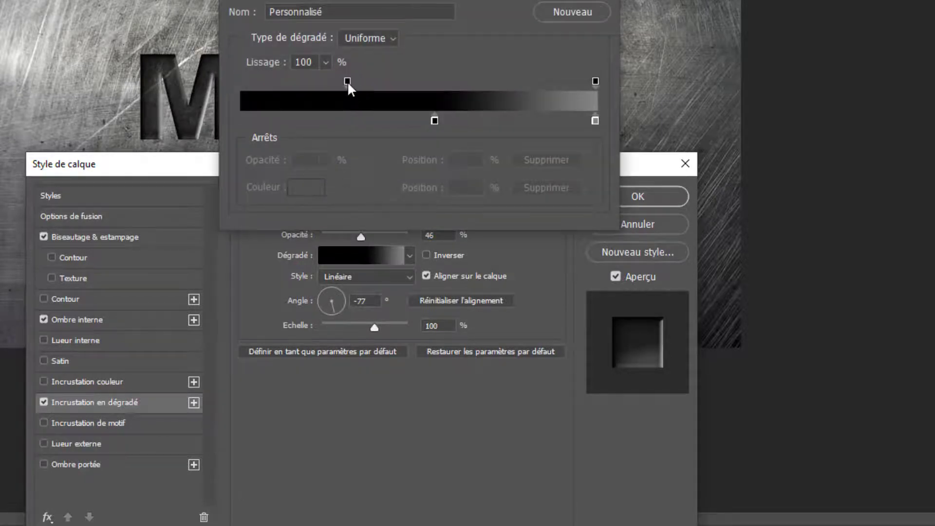
pyautogui.moveTo(347, 82); pyautogui.dragTo(240, 82)
pyautogui.moveTo(432, 121); pyautogui.dragTo(240, 121)
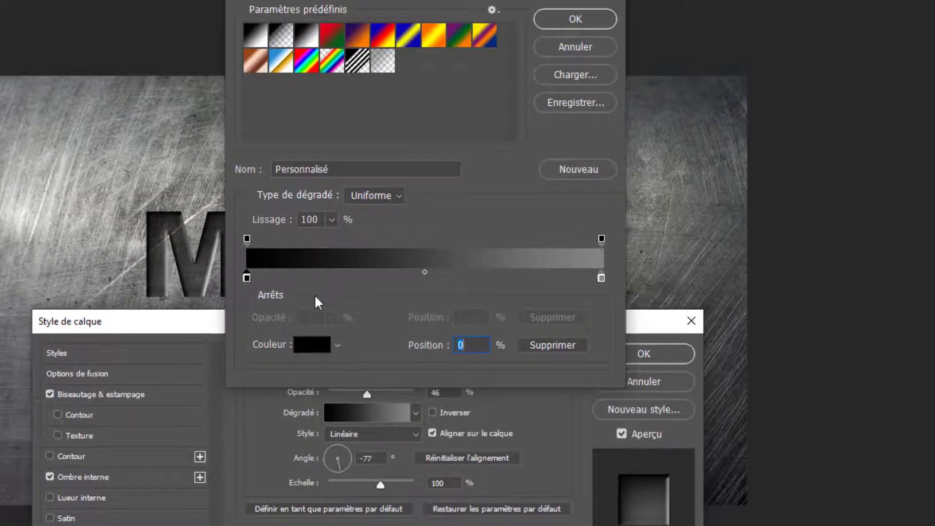
pyautogui.click(246, 239)
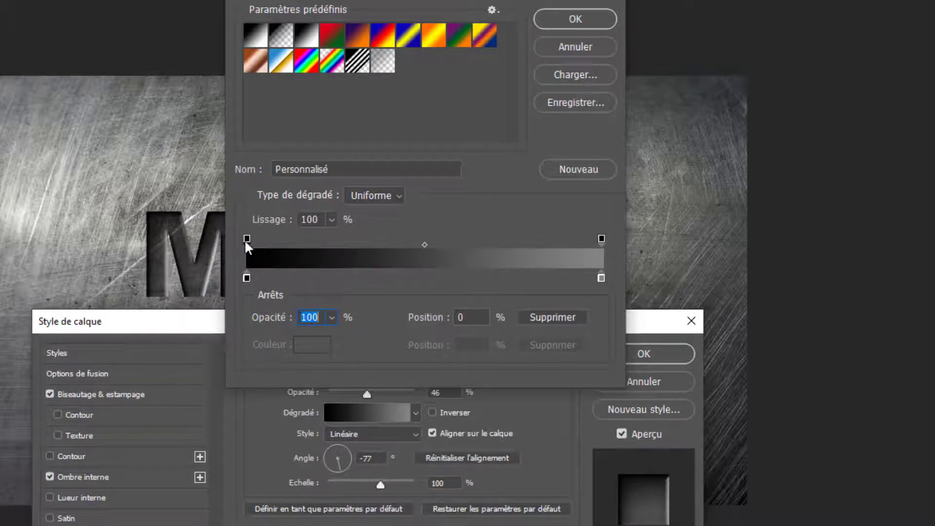
pyautogui.moveTo(246, 238); pyautogui.dragTo(352, 238)
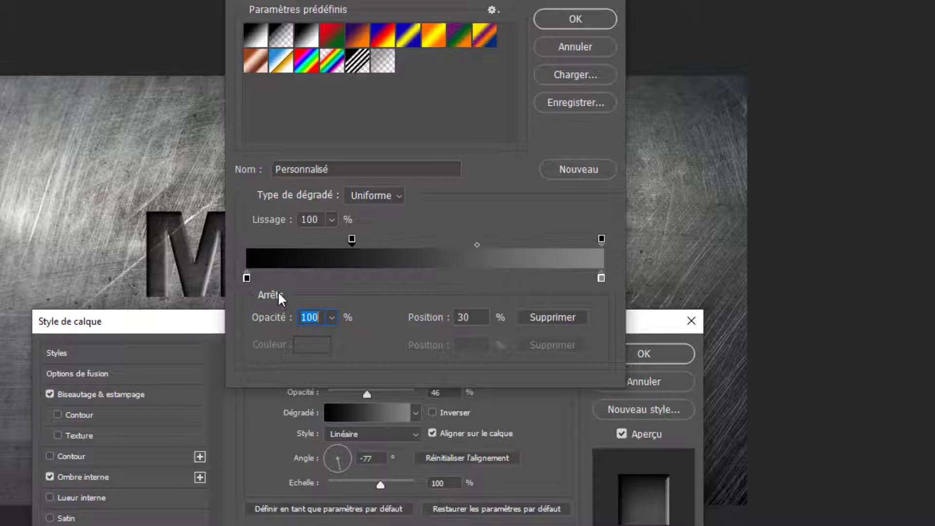
pyautogui.click(247, 277)
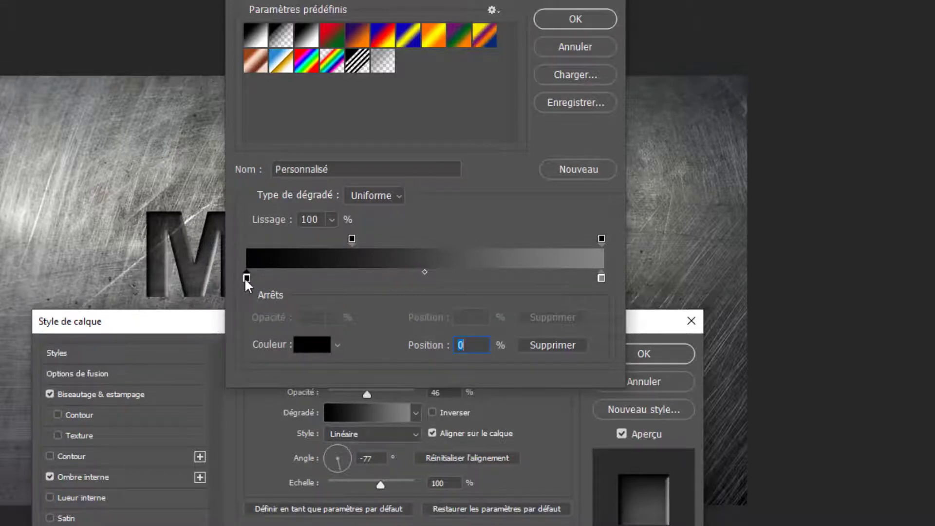
pyautogui.moveTo(246, 278); pyautogui.dragTo(440, 278)
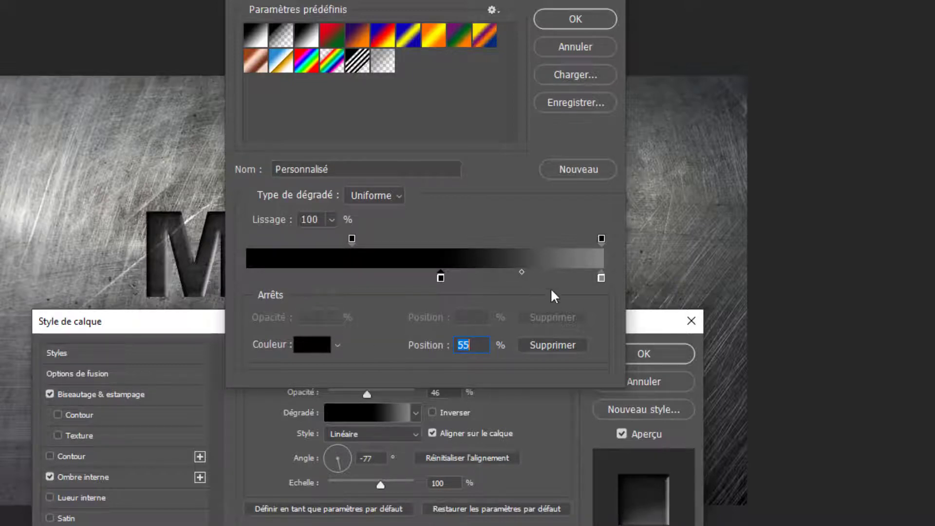
# Use grey 848484 for the gradient's colour stop at 100 % and confirm the edited gradient.
pyautogui.click(600, 278)
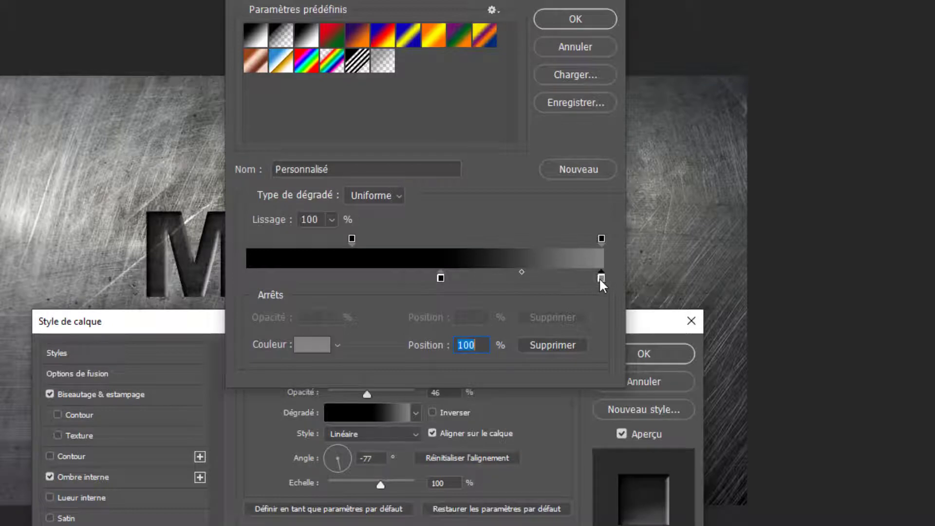
pyautogui.doubleClick(599, 278)
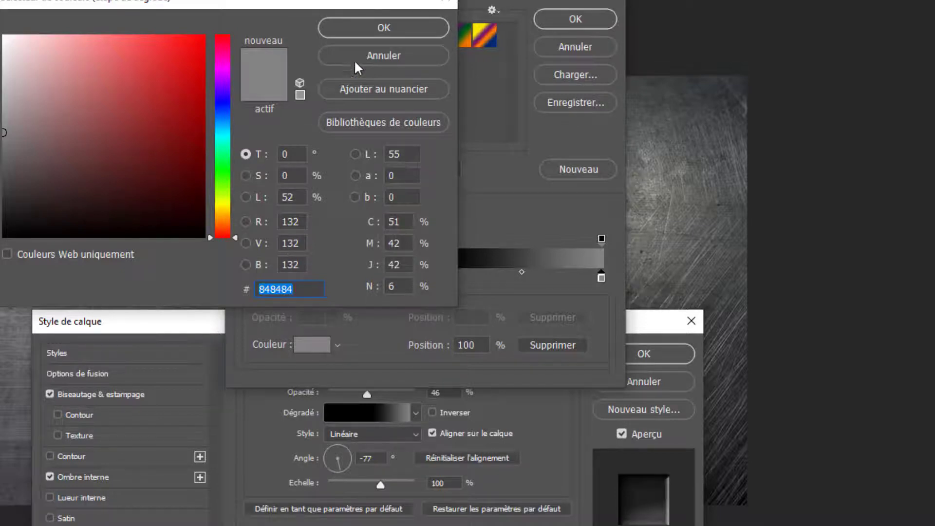
pyautogui.click(374, 27)
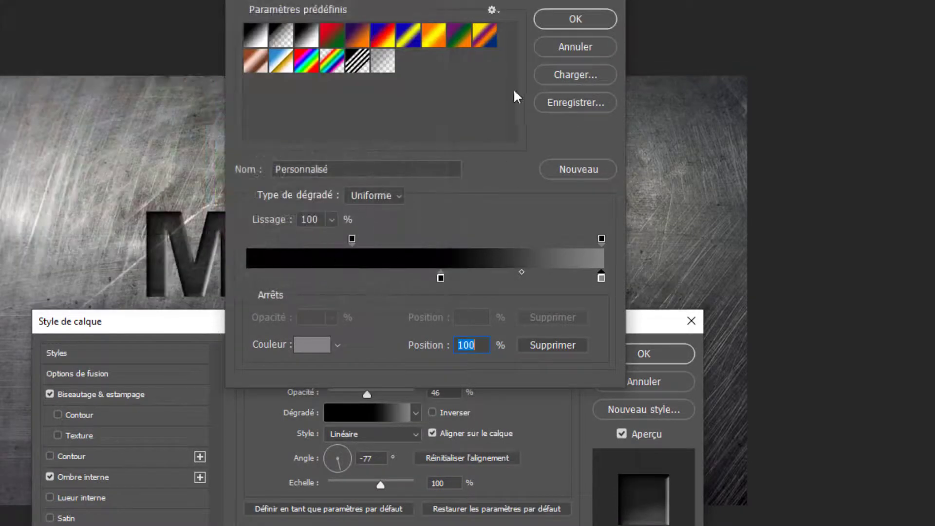
pyautogui.click(564, 19)
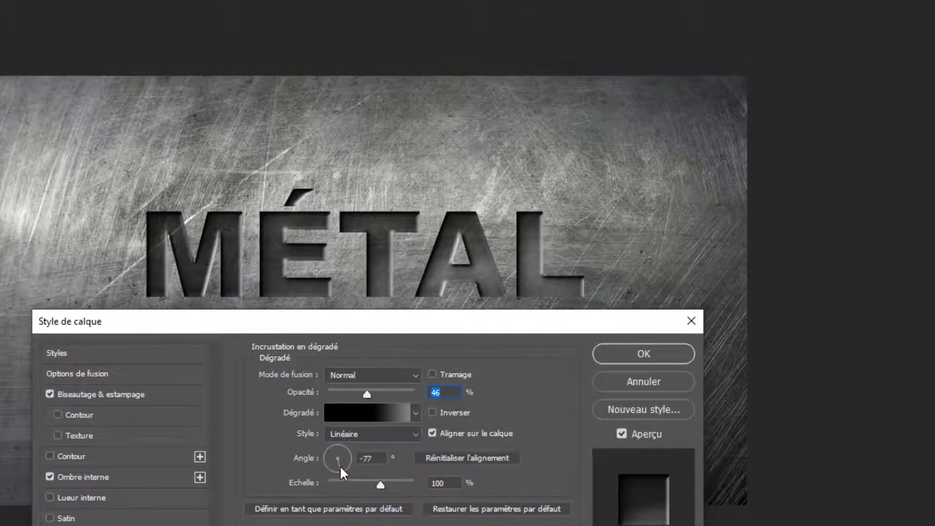
# Apply the layer style to MÉTAL and set the layer's fill opacity to 0 %.
pyautogui.press('Tab')
pyautogui.click(630, 358)
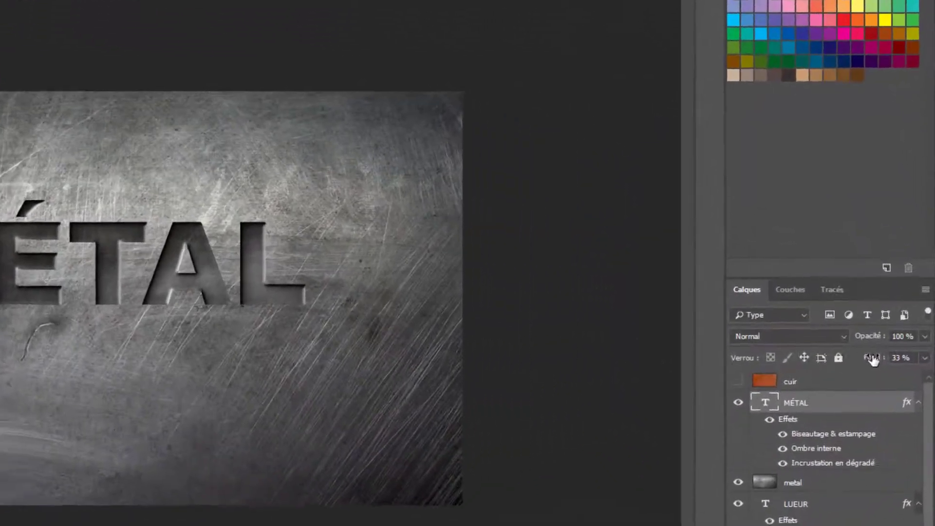
pyautogui.moveTo(895, 323); pyautogui.dragTo(856, 329)
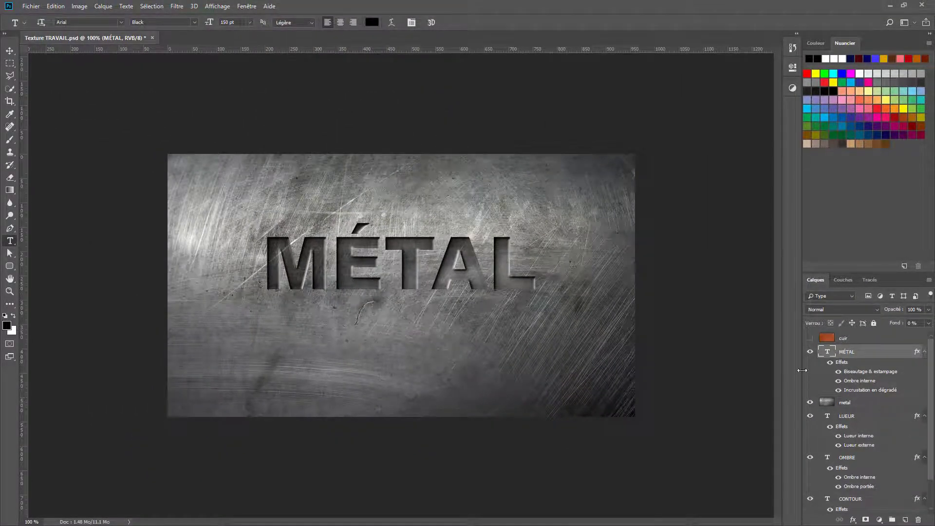
# Show and select the cuir texture layer, and add the text "CUIR" in black over the leather.
pyautogui.click(810, 339)
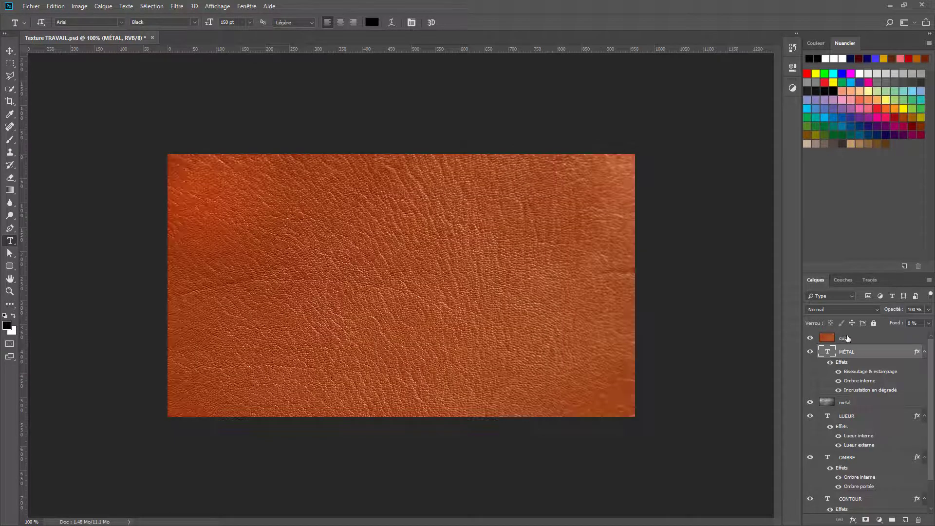
pyautogui.click(817, 341)
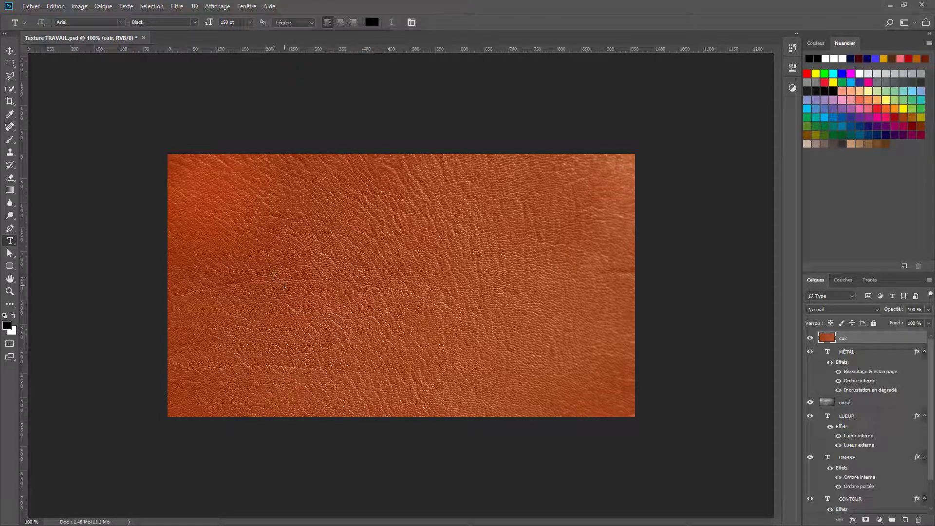
pyautogui.click(309, 271)
pyautogui.write('CUIRT')
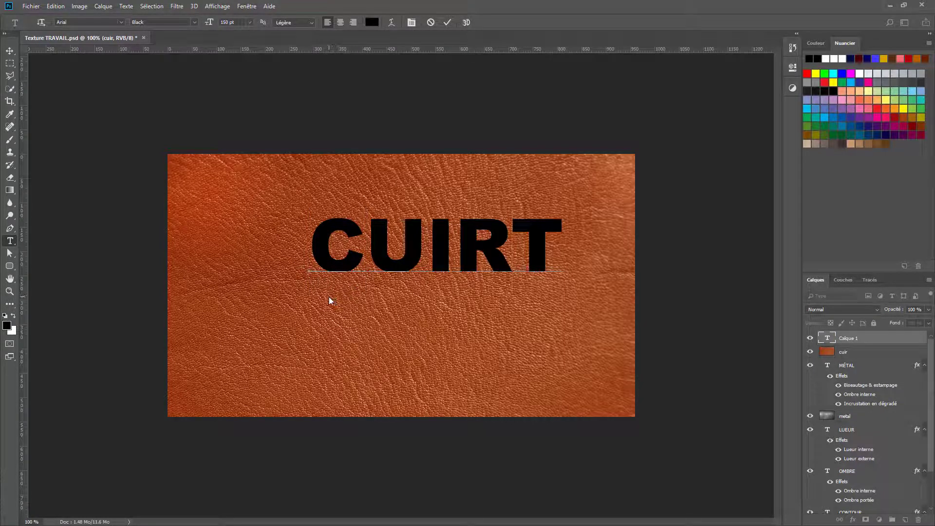
pyautogui.press('BackSpace')
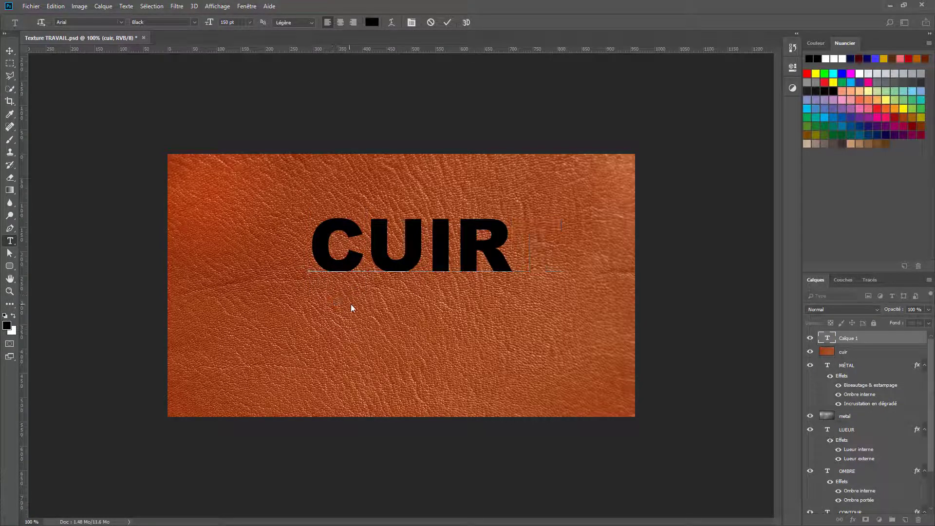
# Confirm the CUIR text and move it closer to the centre of the leather.
pyautogui.click(447, 23)
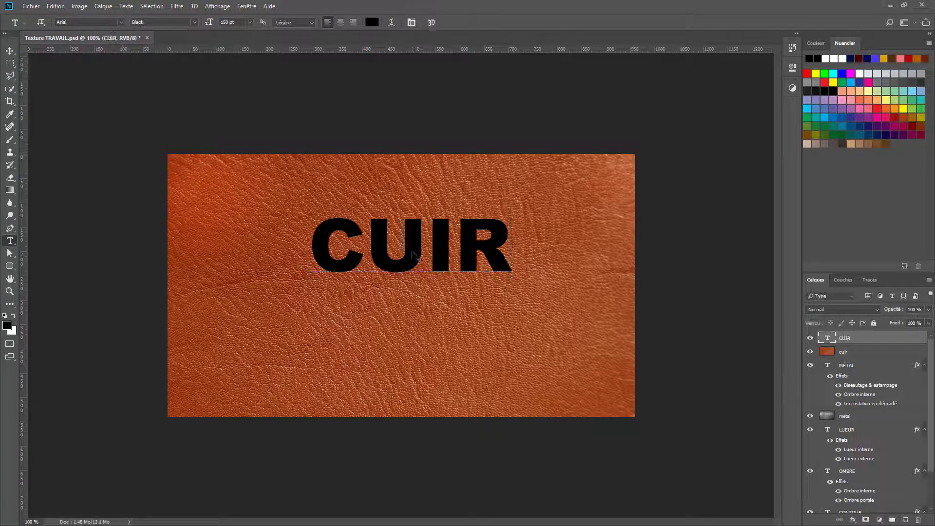
pyautogui.moveTo(414, 255); pyautogui.dragTo(397, 282)
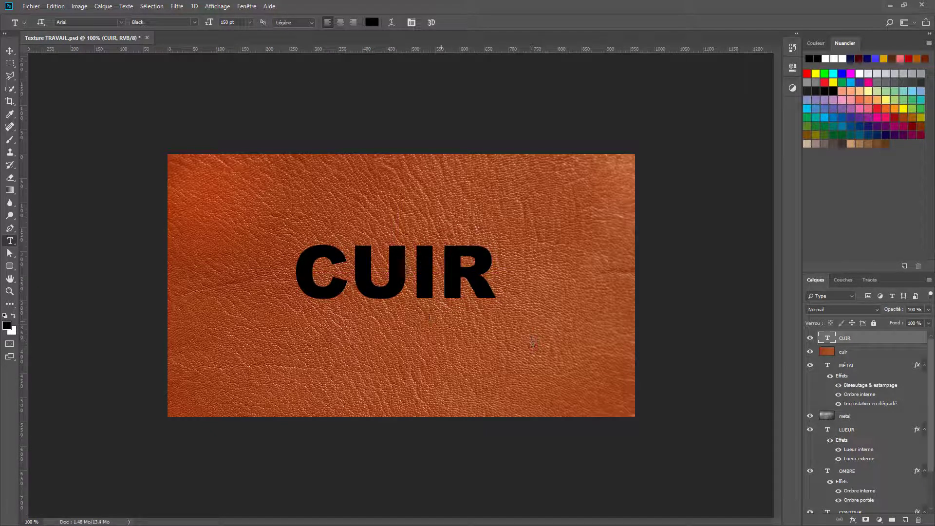
# Add a bevel and emboss effect to CUIR with 0 px softening, highlight opacity 59 % and shadow opacity 61 %.
pyautogui.doubleClick(882, 341)
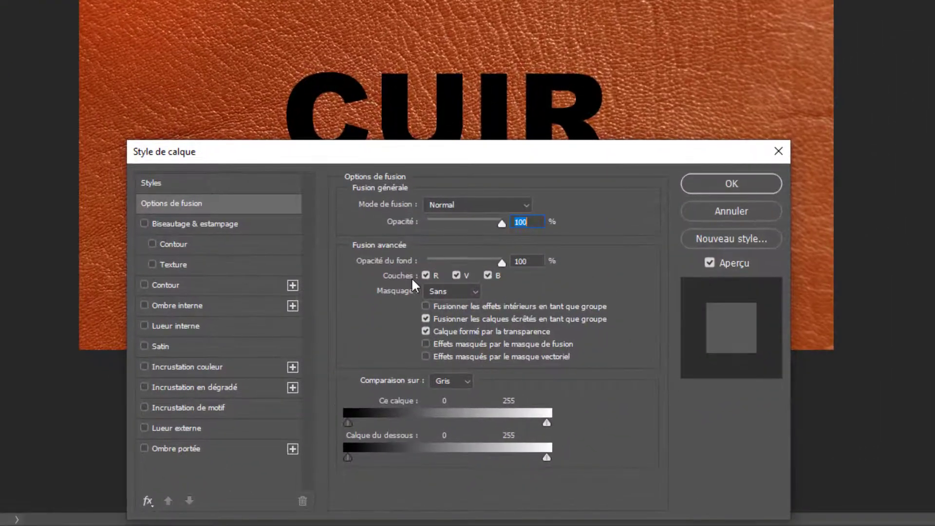
pyautogui.click(204, 226)
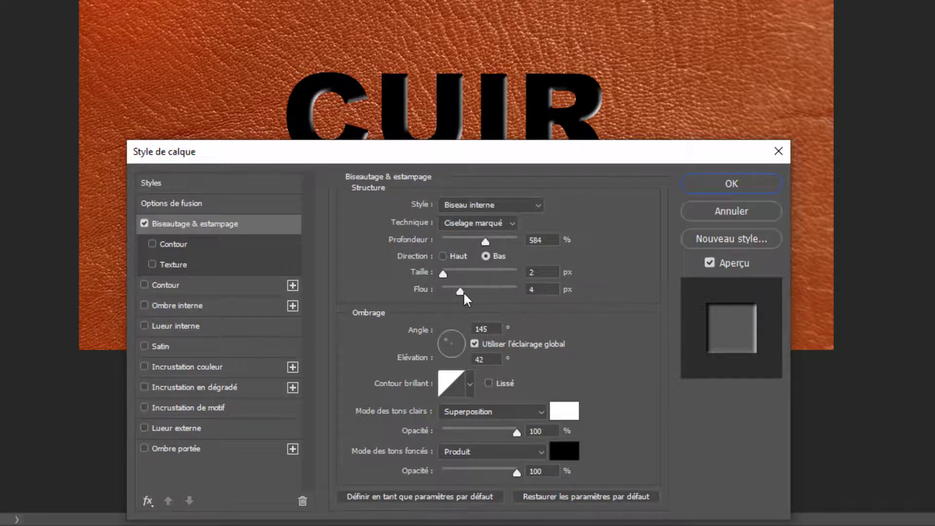
pyautogui.moveTo(460, 291); pyautogui.dragTo(441, 291)
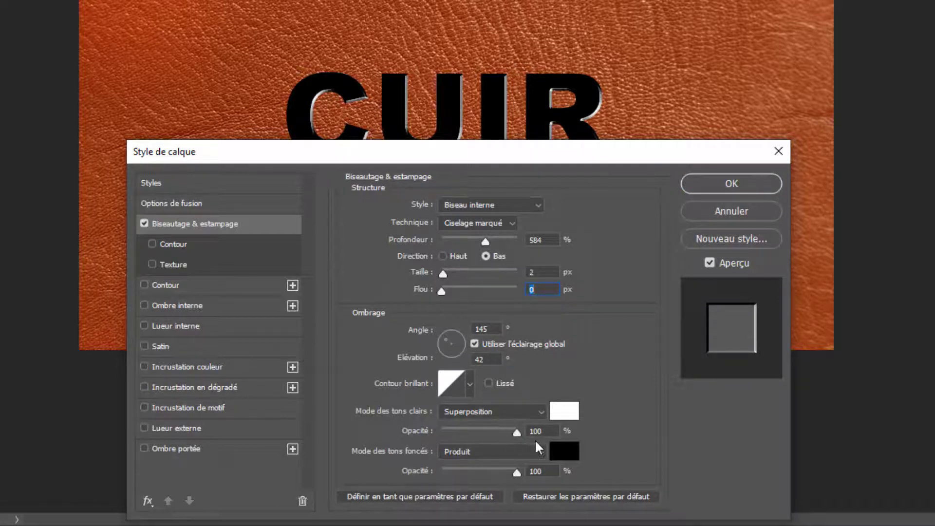
pyautogui.moveTo(517, 433); pyautogui.dragTo(485, 437)
pyautogui.moveTo(517, 472); pyautogui.dragTo(488, 475)
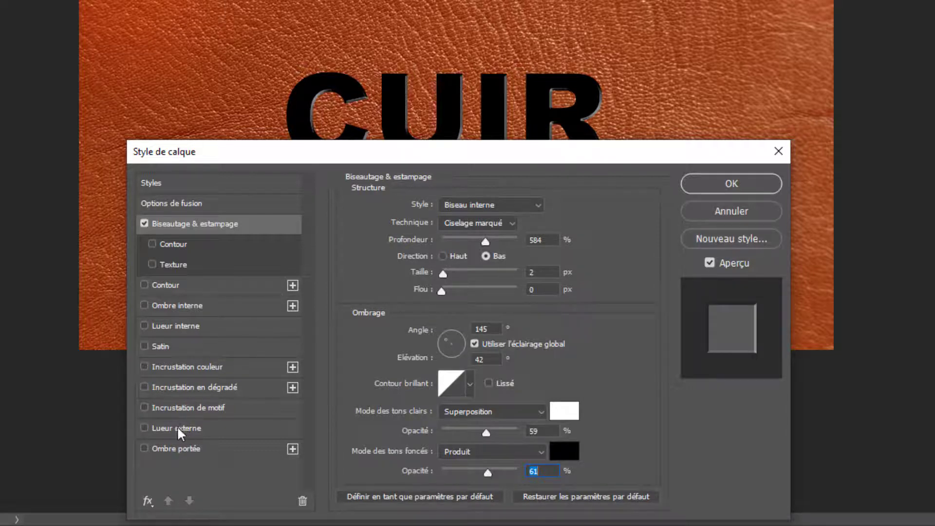
# Add an inner shadow to CUIR with 35 % opacity, 6 px distance and 13 px size.
pyautogui.click(193, 305)
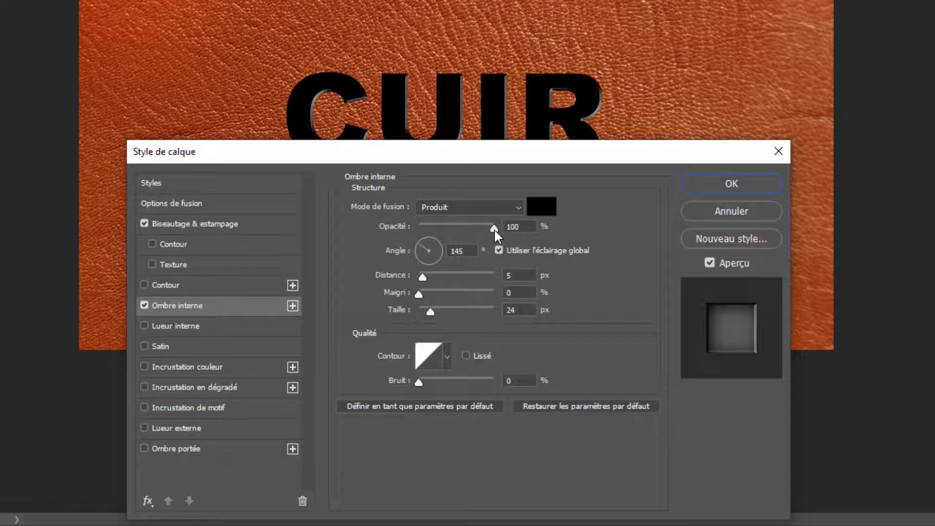
pyautogui.moveTo(493, 230); pyautogui.dragTo(445, 238)
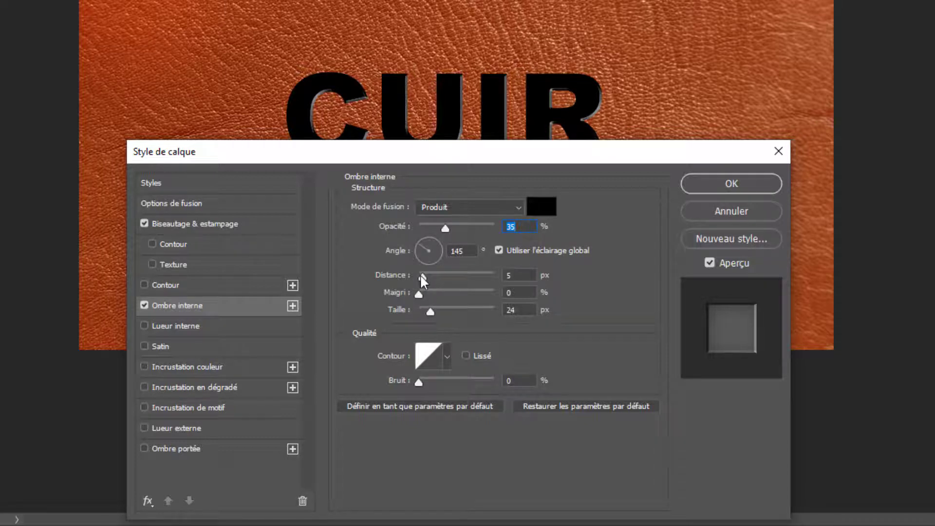
pyautogui.moveTo(420, 274); pyautogui.dragTo(422, 276)
pyautogui.moveTo(431, 309); pyautogui.dragTo(426, 310)
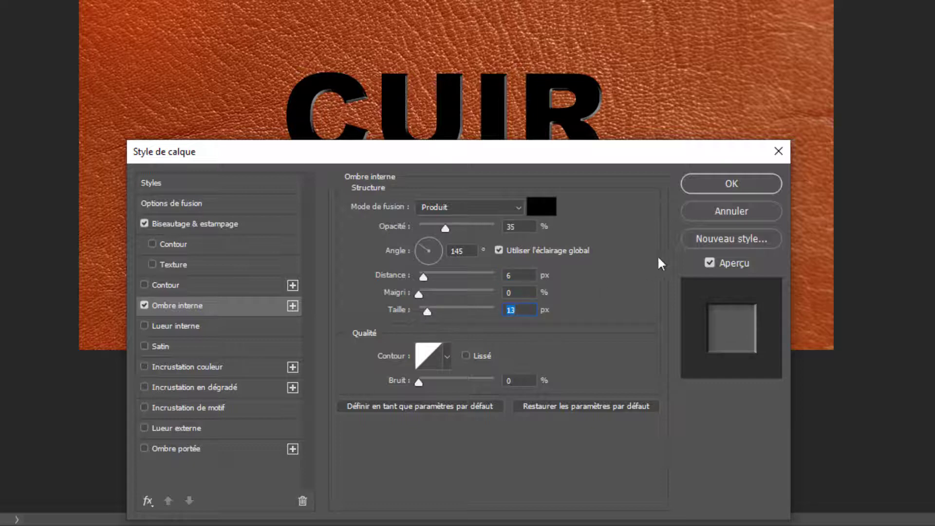
# Apply the layer style to CUIR and lower the layer's fill opacity.
pyautogui.click(722, 187)
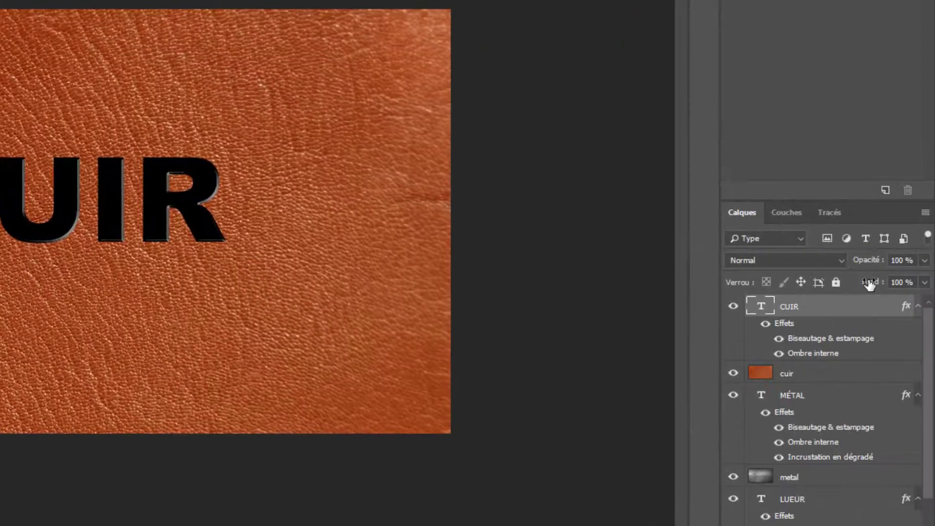
pyautogui.moveTo(869, 285); pyautogui.dragTo(811, 286)
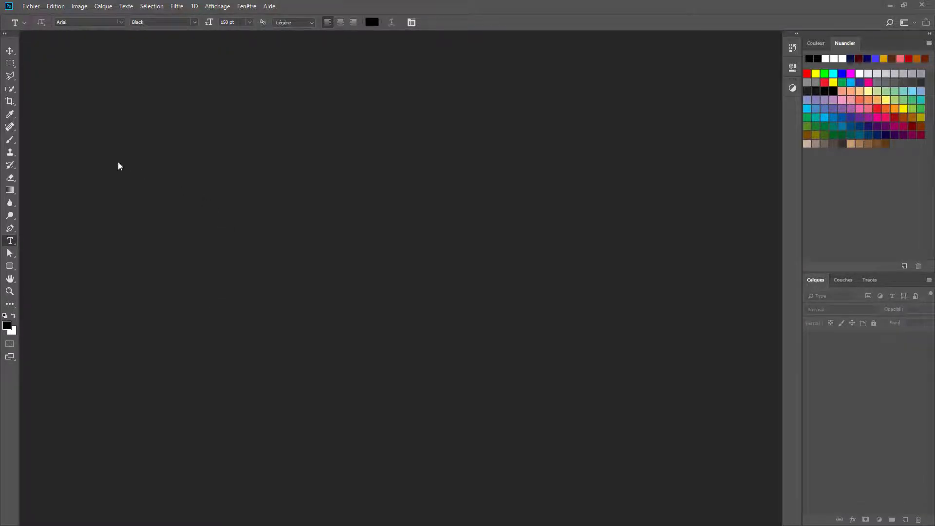
# Open the file Poster New-York Patric from the Partie 8 folder.
pyautogui.click(31, 7)
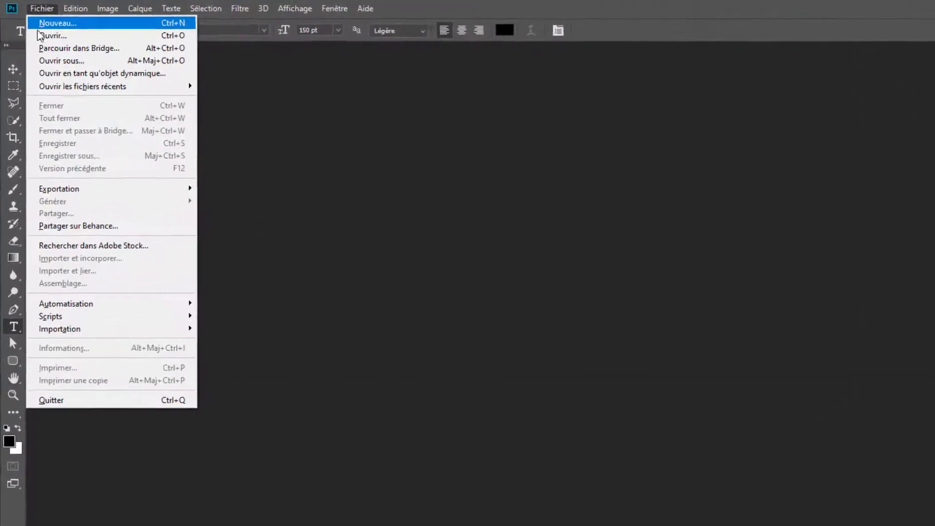
pyautogui.click(46, 26)
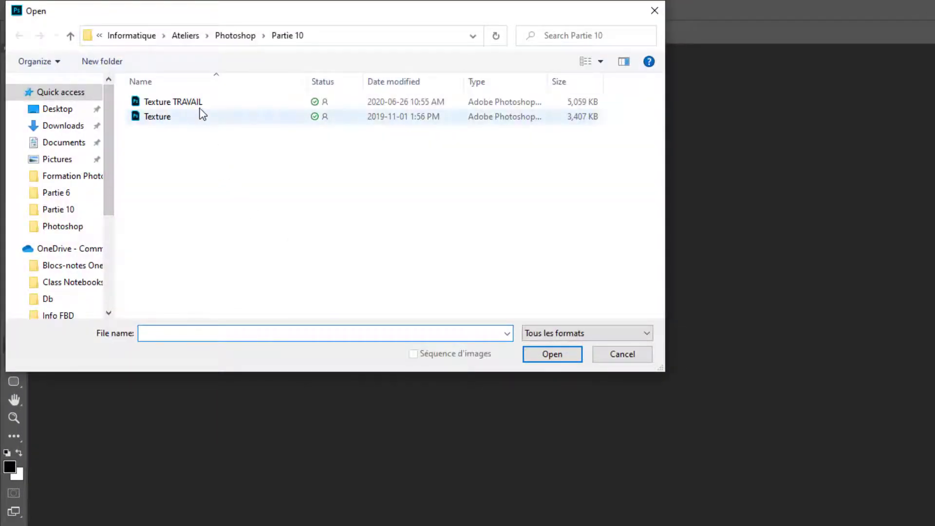
pyautogui.click(235, 36)
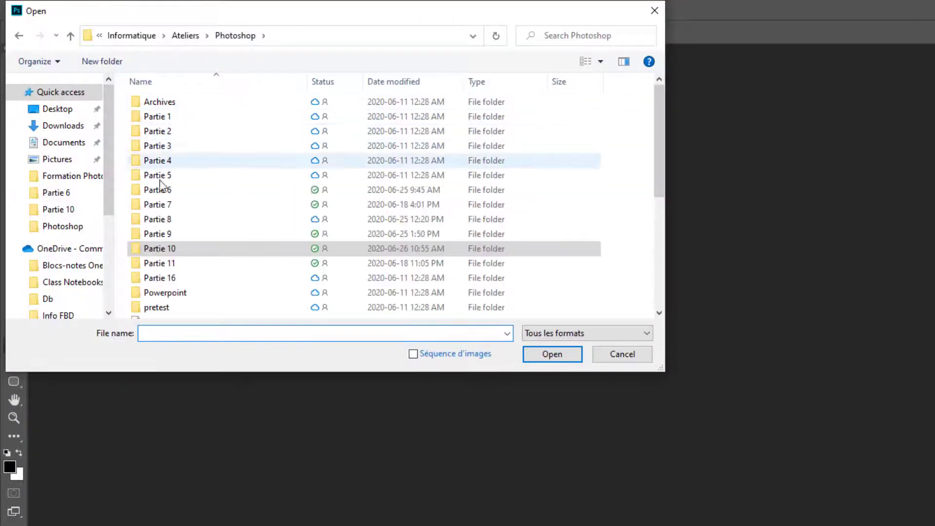
pyautogui.click(173, 235)
pyautogui.doubleClick(174, 234)
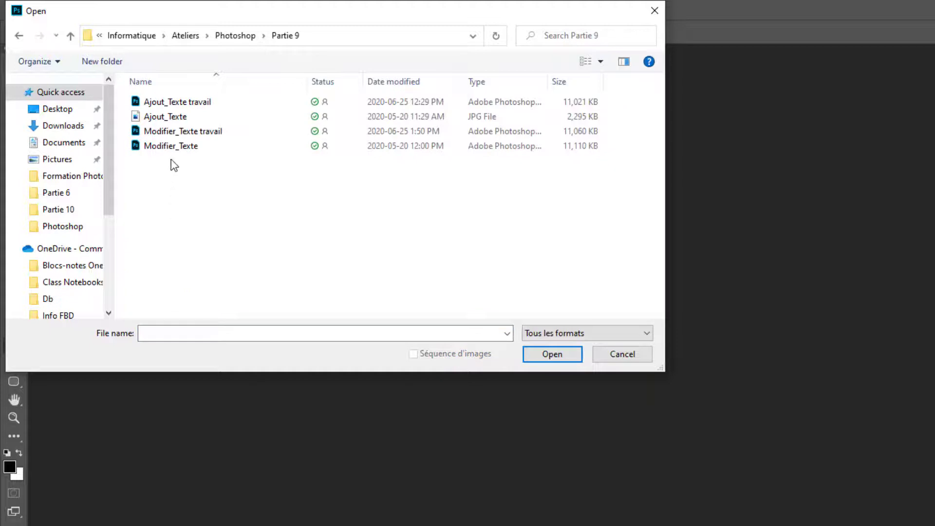
pyautogui.click(237, 36)
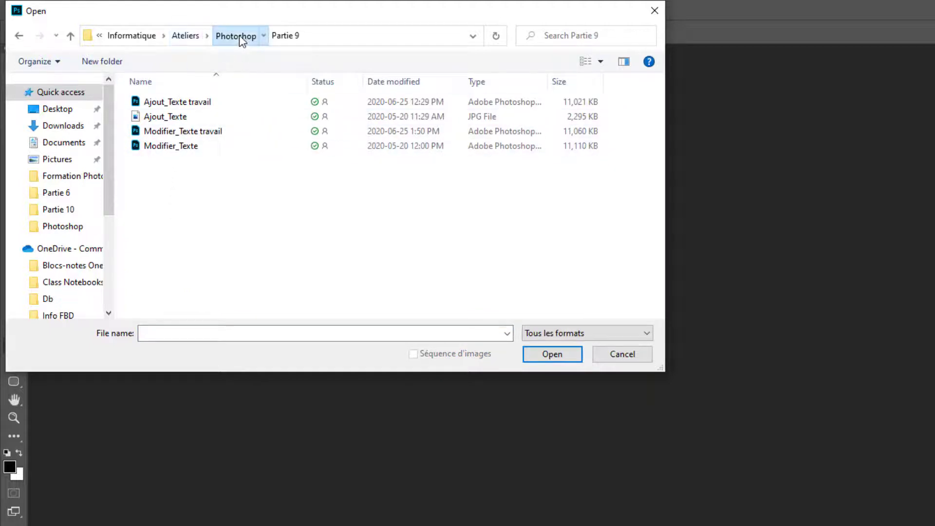
pyautogui.doubleClick(173, 220)
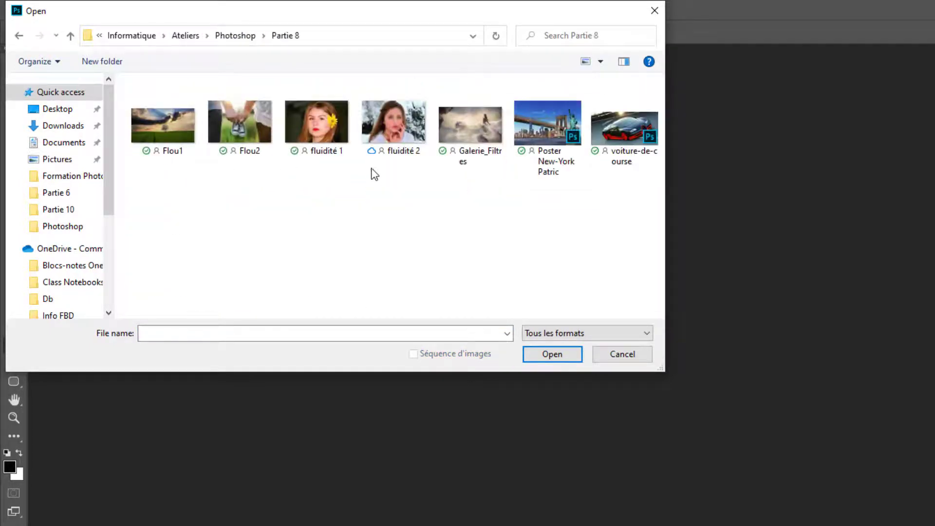
pyautogui.click(540, 160)
pyautogui.click(565, 355)
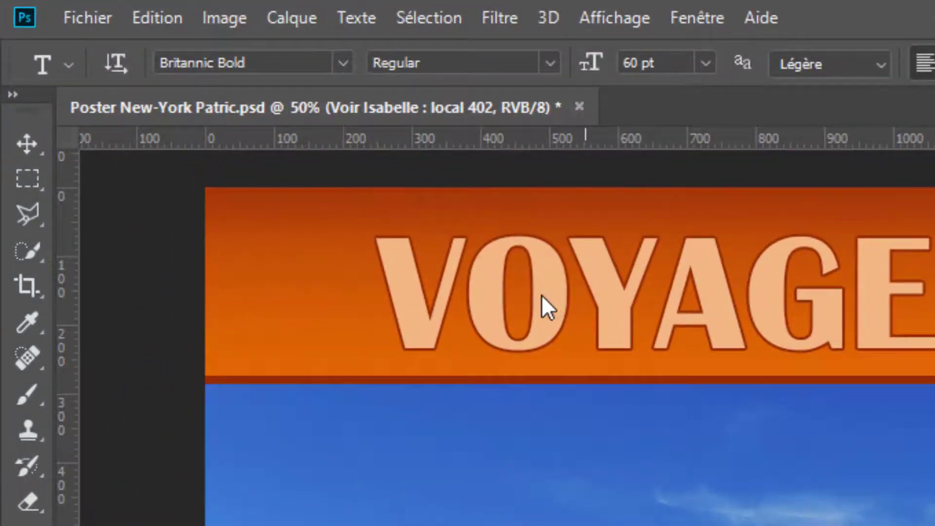
# Check the font, size and colour of the VOYAGE À NEW YORK title and of the contact line below the picture.
pyautogui.click(569, 293)
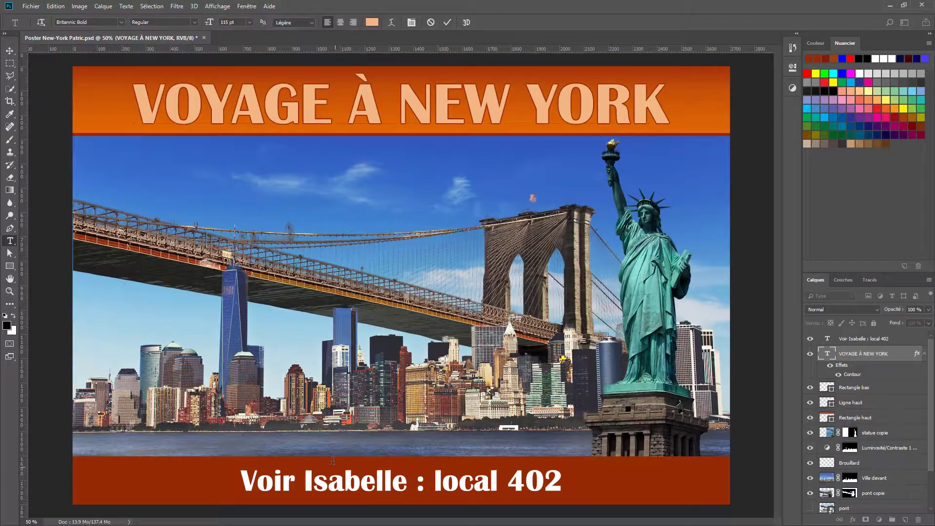
pyautogui.click(447, 23)
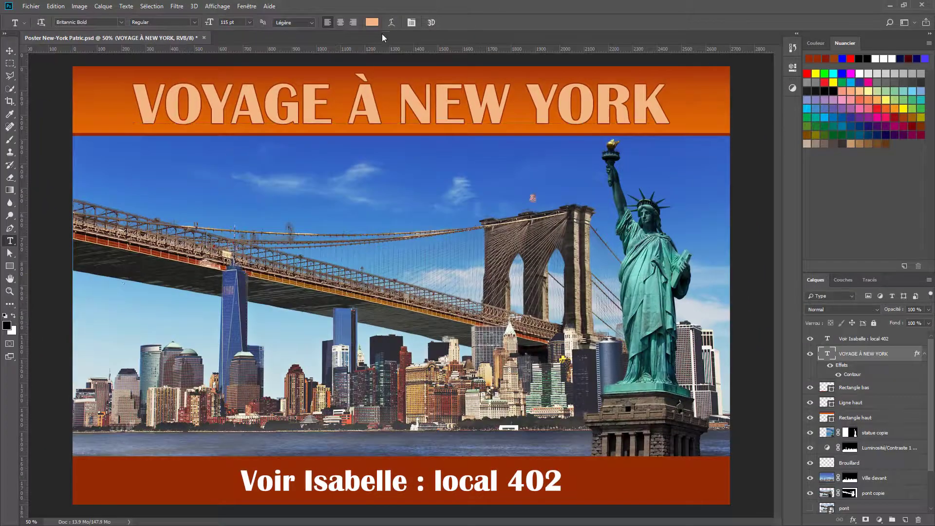
pyautogui.click(354, 483)
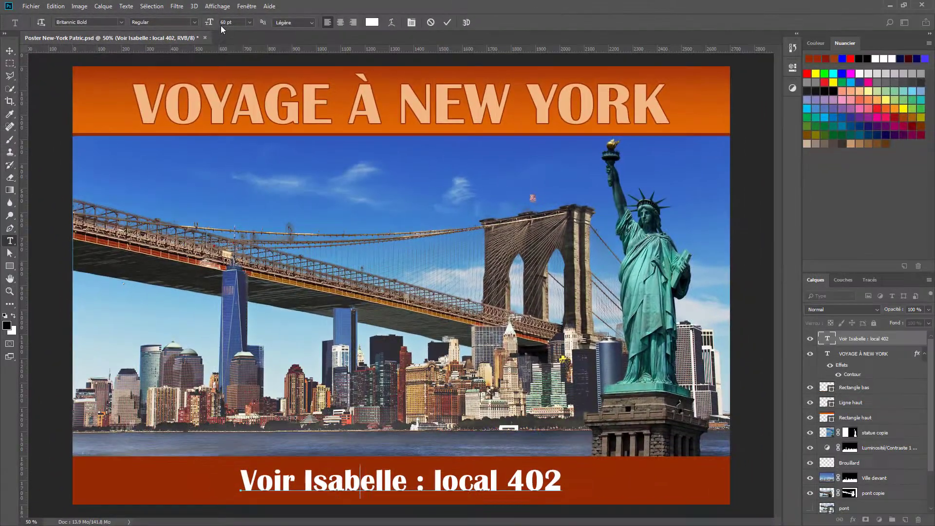
pyautogui.click(447, 23)
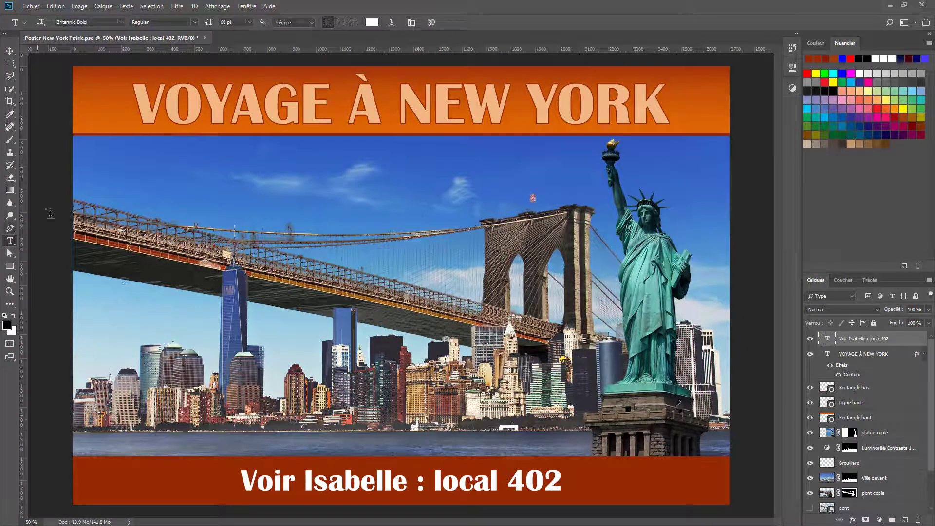
# Examine the gradient fill of the Rectangle haut shape and the colour codes of its two colour stops.
pyautogui.click(10, 267)
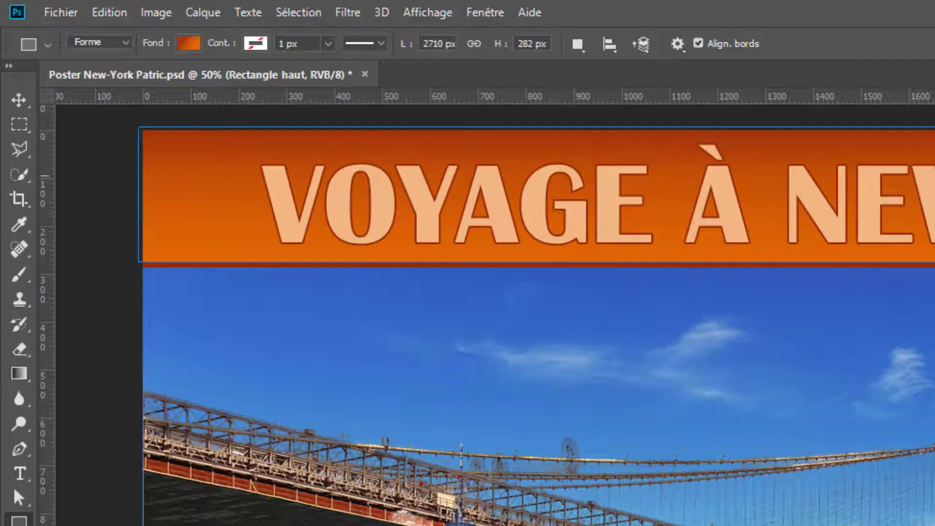
pyautogui.click(186, 46)
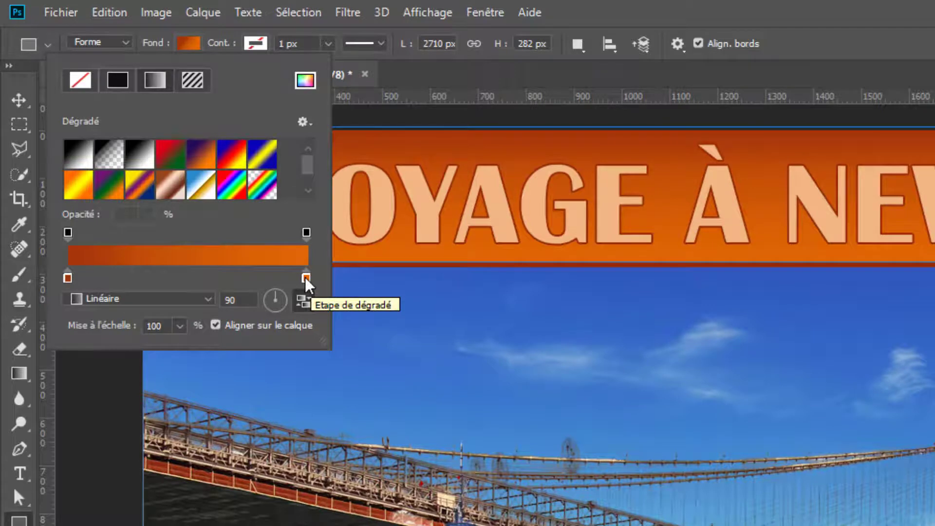
pyautogui.click(68, 279)
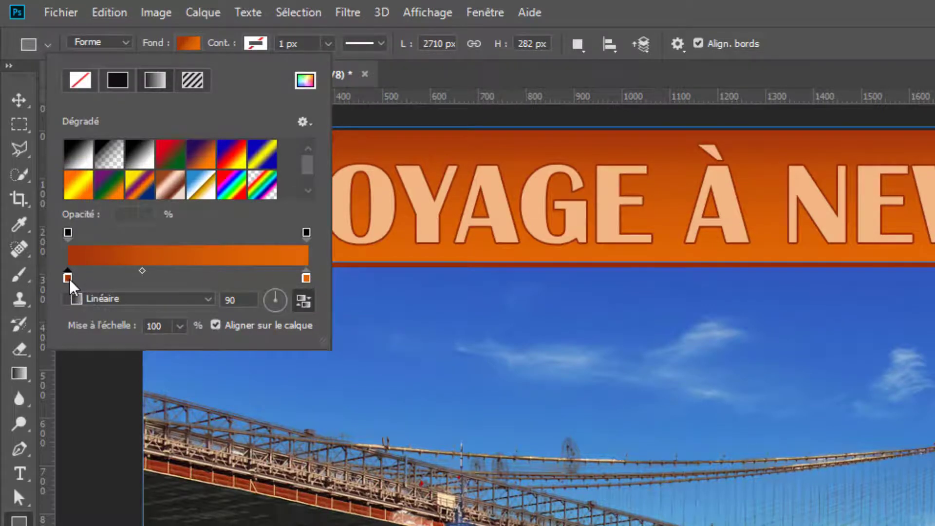
pyautogui.doubleClick(68, 279)
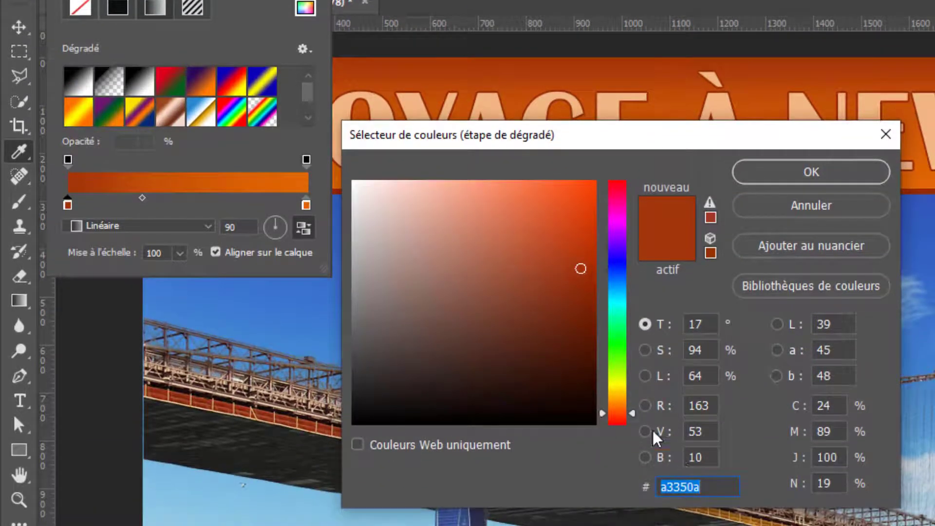
pyautogui.click(810, 205)
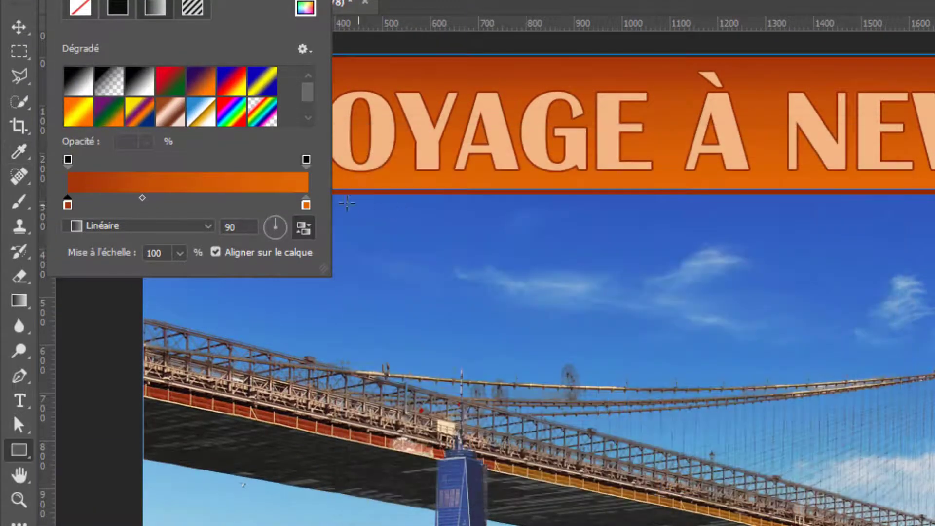
pyautogui.doubleClick(306, 204)
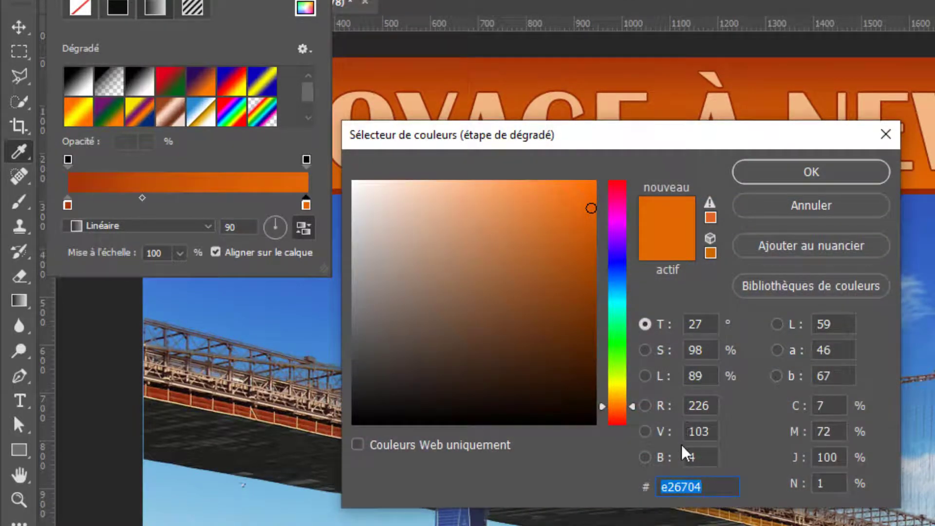
pyautogui.click(784, 214)
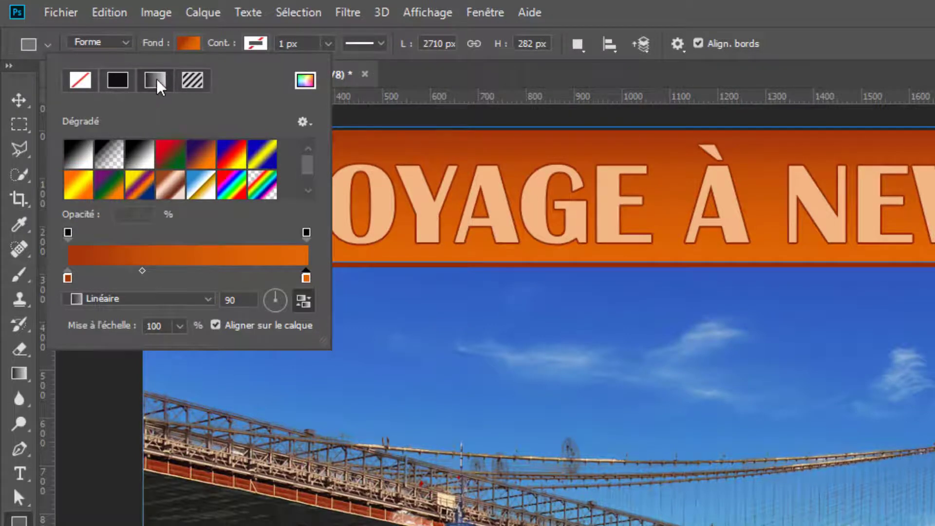
# Switch the Rectangle haut fill to solid black, then replace it with a linear black-to-white gradient at 90°.
pyautogui.click(117, 81)
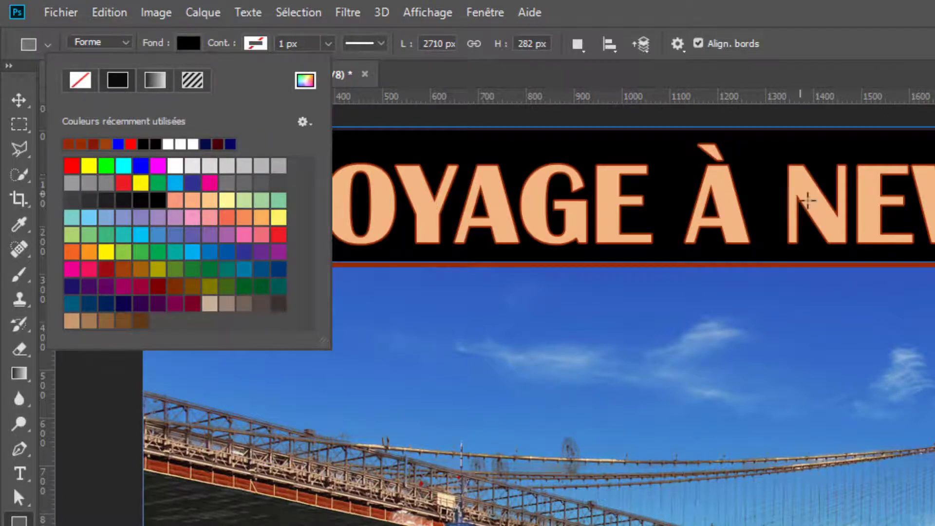
pyautogui.click(156, 87)
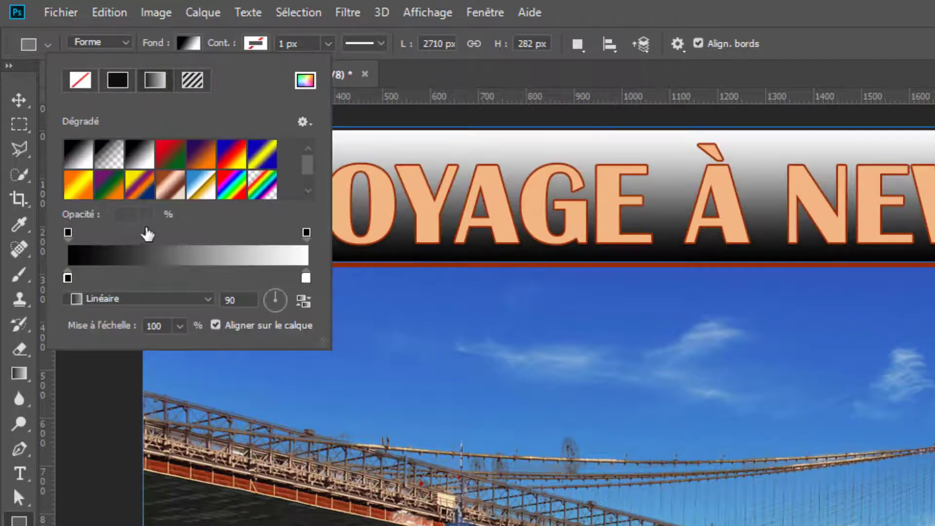
pyautogui.click(68, 279)
pyautogui.doubleClick(68, 277)
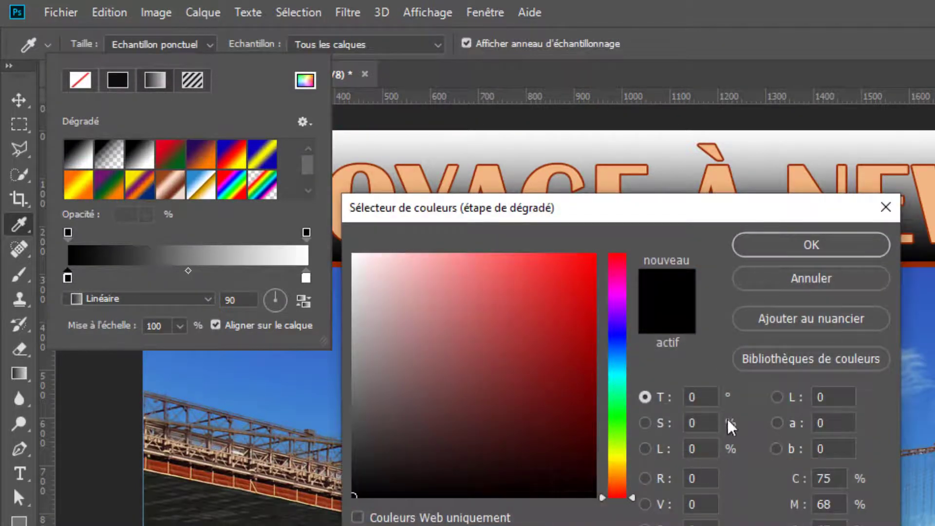
pyautogui.click(799, 285)
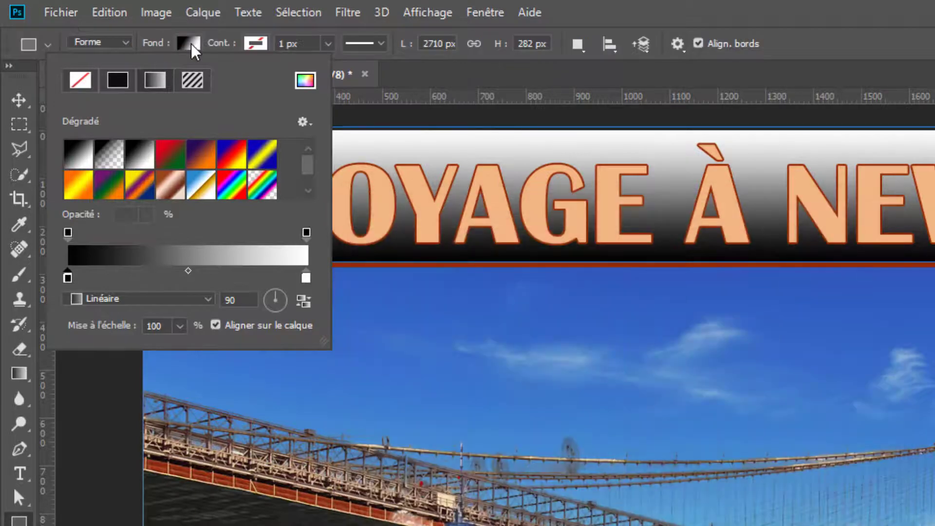
pyautogui.click(188, 45)
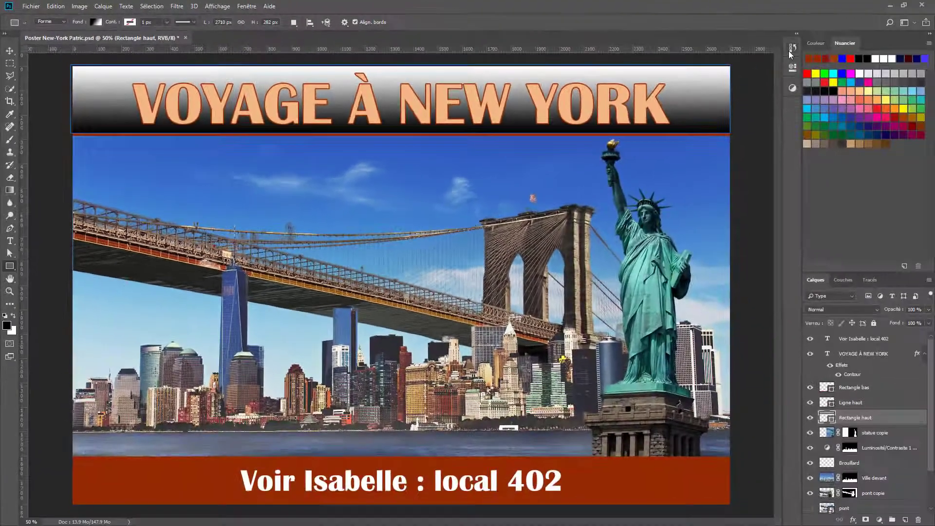
# Revert the Rectangle haut fill to its orange gradient by returning to the history state before the fill change.
pyautogui.click(791, 48)
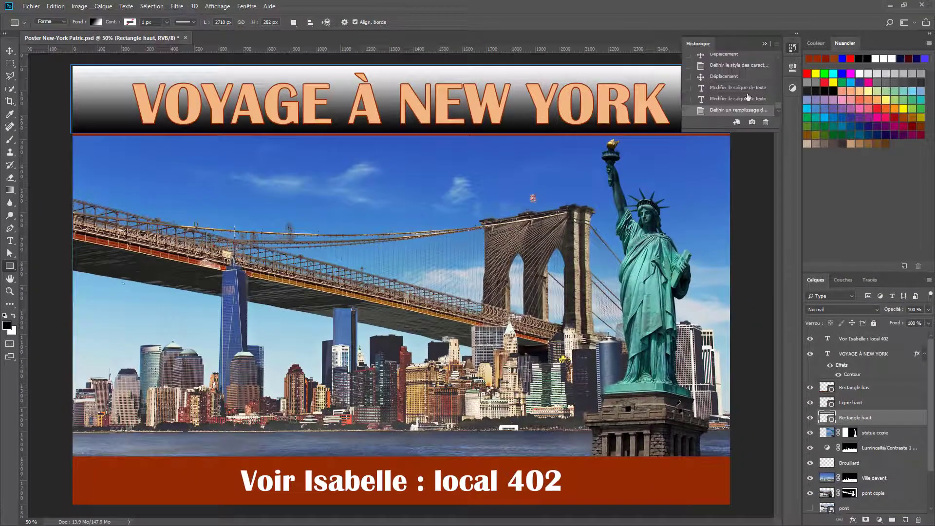
pyautogui.click(729, 100)
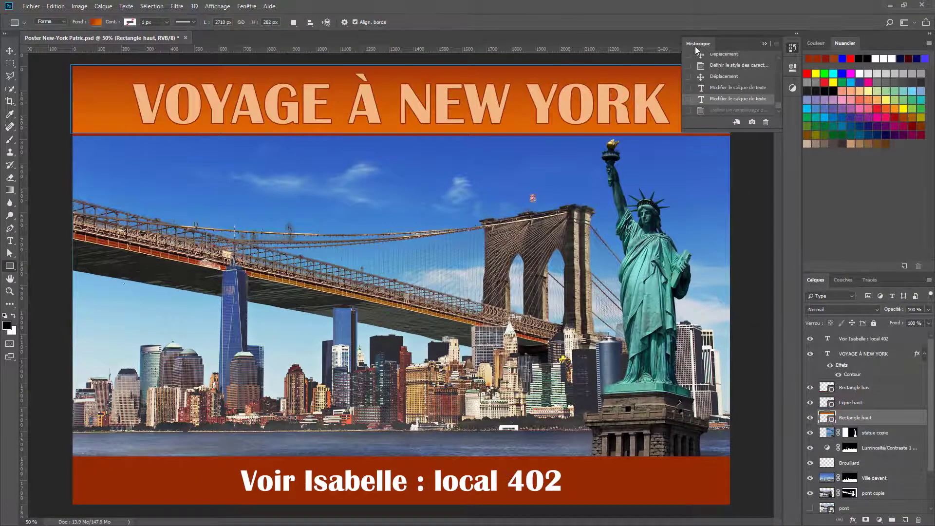
pyautogui.click(764, 44)
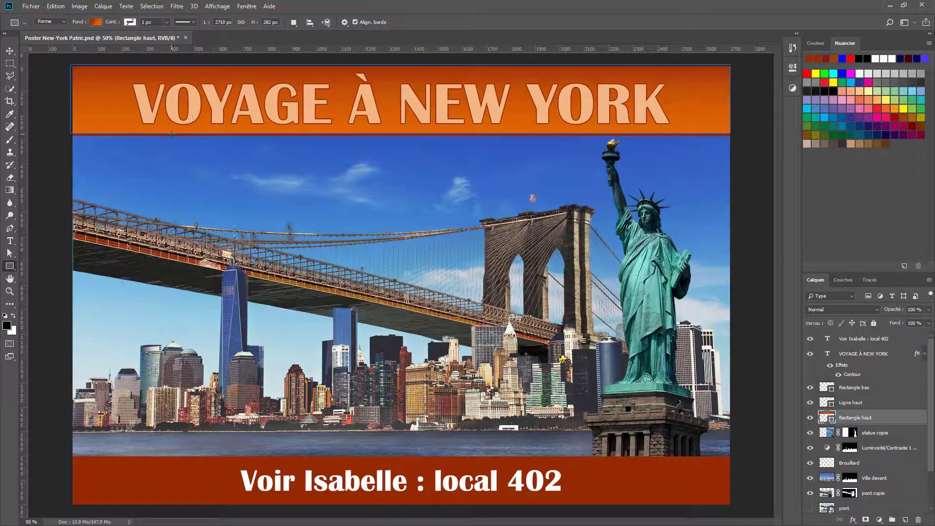
# Look through the available shape tools for the Line tool.
pyautogui.click(9, 51)
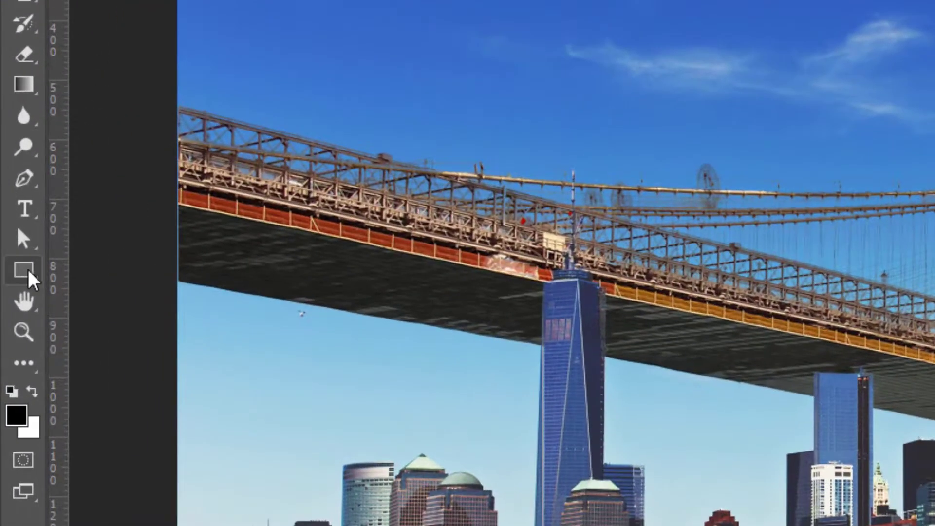
pyautogui.click(14, 268)
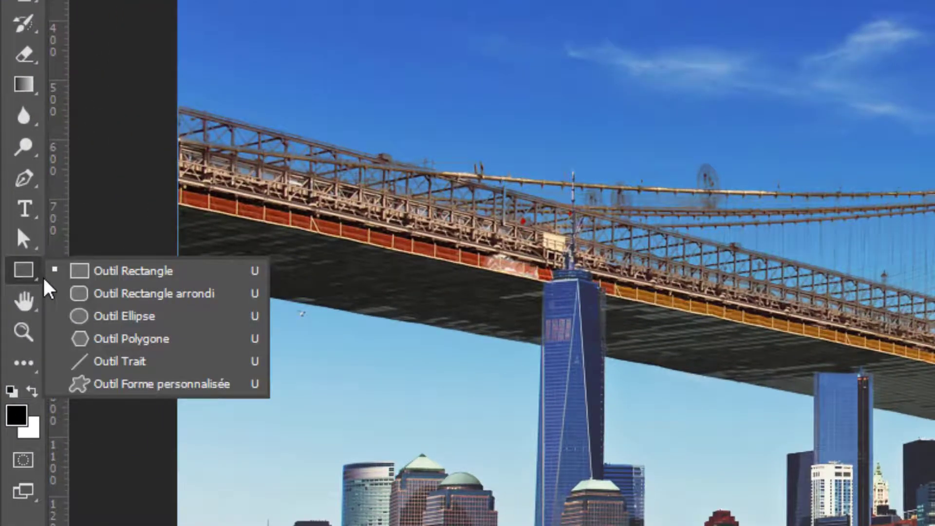
pyautogui.click(128, 363)
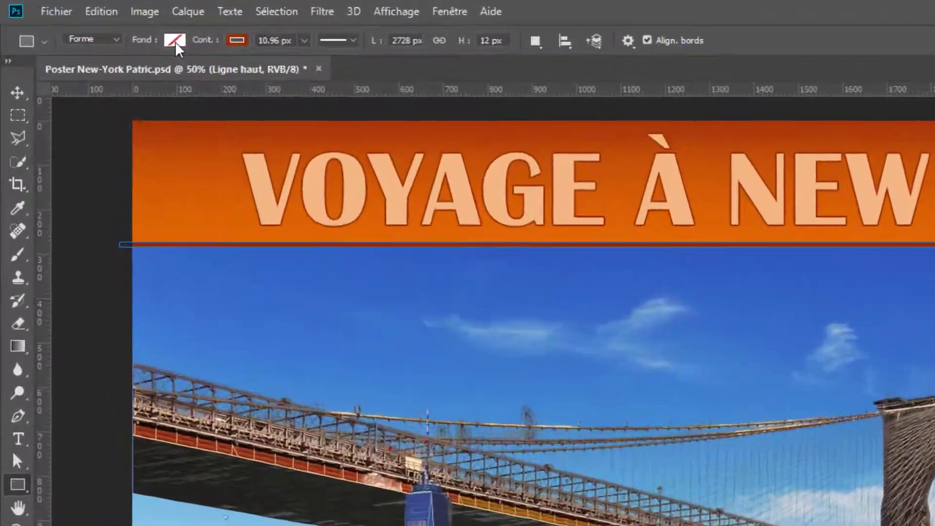
# Examine the fill and stroke settings of the Ligne haut shape and the stroke's colour code.
pyautogui.click(95, 22)
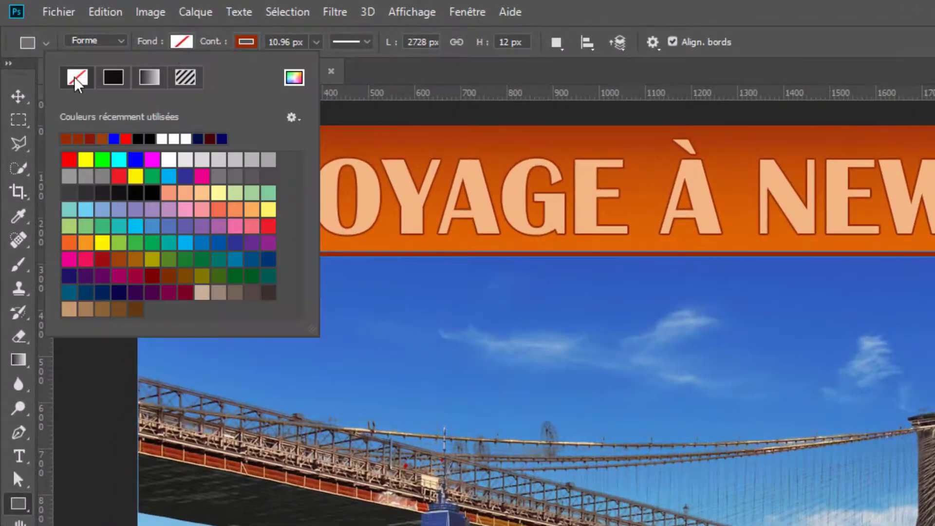
pyautogui.click(189, 48)
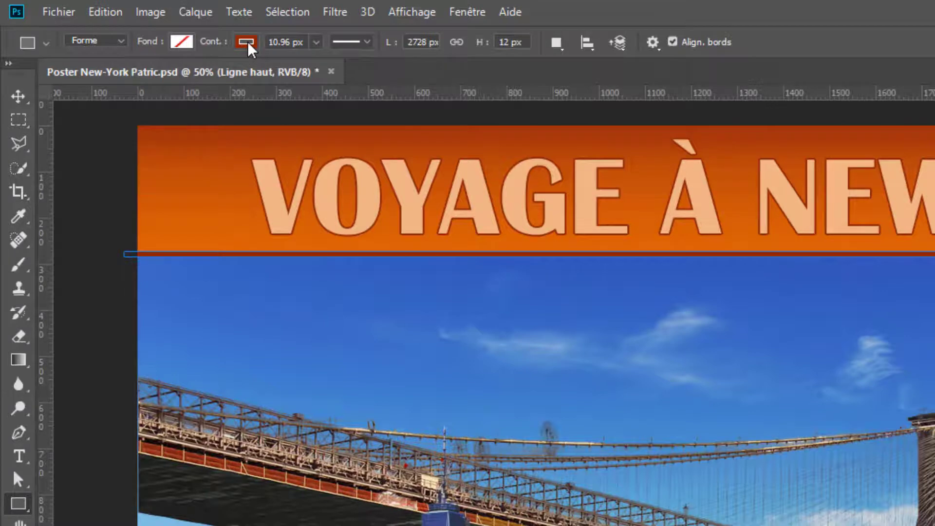
pyautogui.click(247, 43)
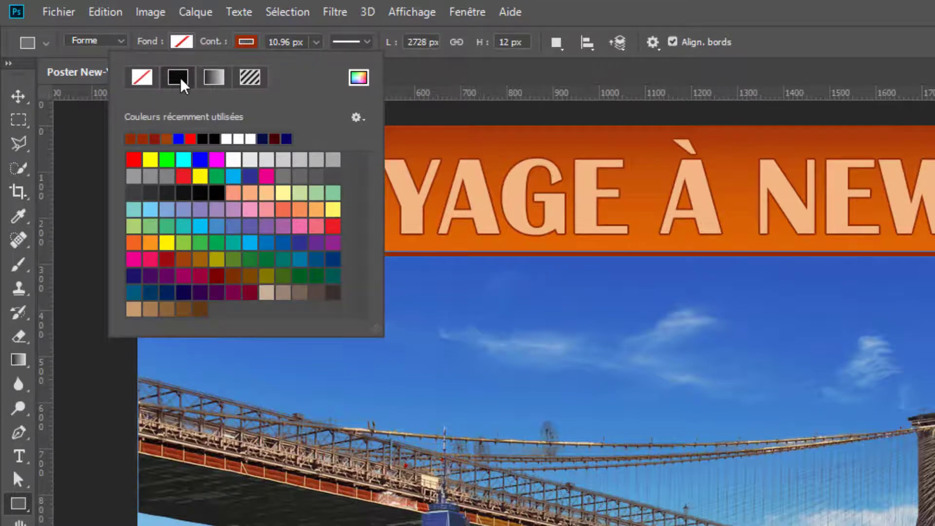
pyautogui.click(248, 47)
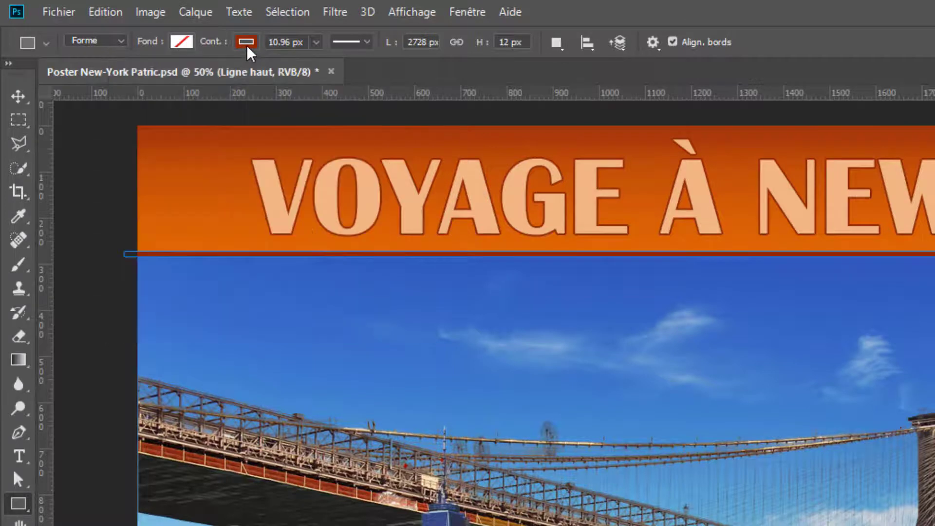
pyautogui.click(247, 47)
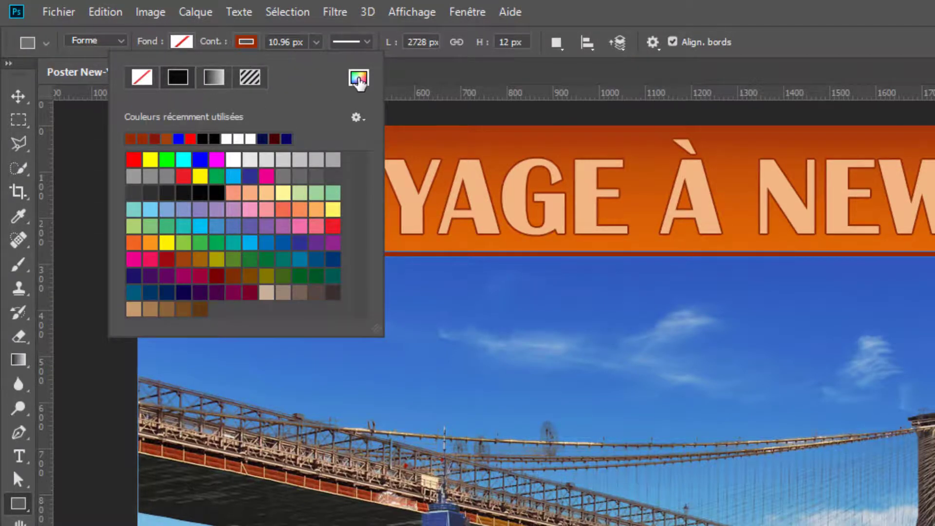
pyautogui.click(358, 80)
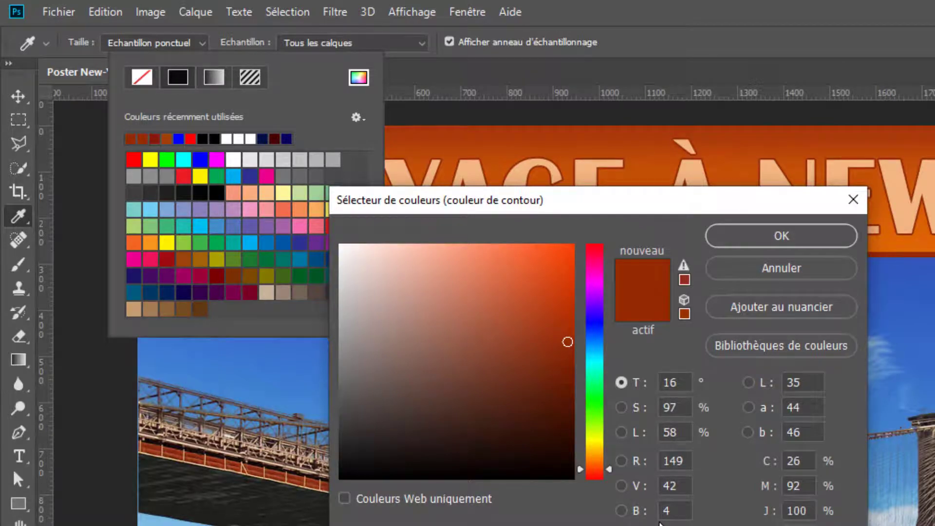
pyautogui.click(757, 272)
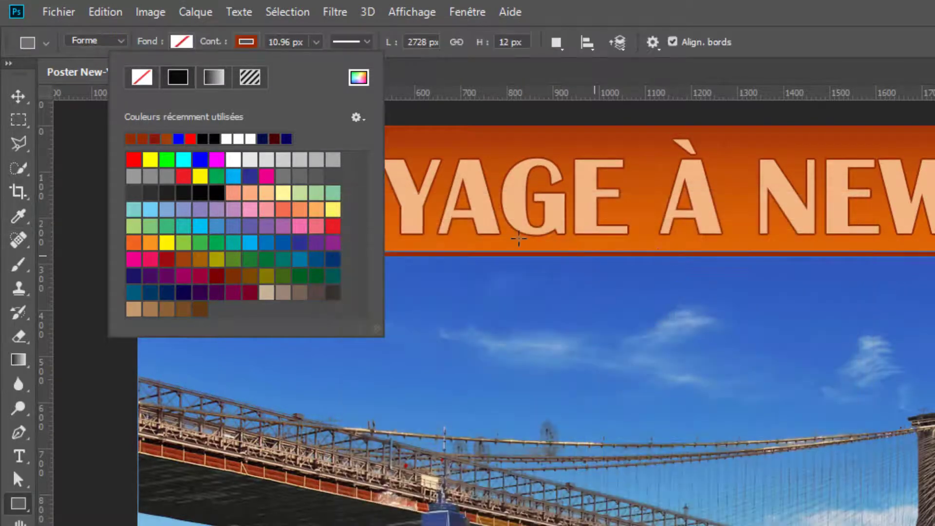
pyautogui.click(454, 77)
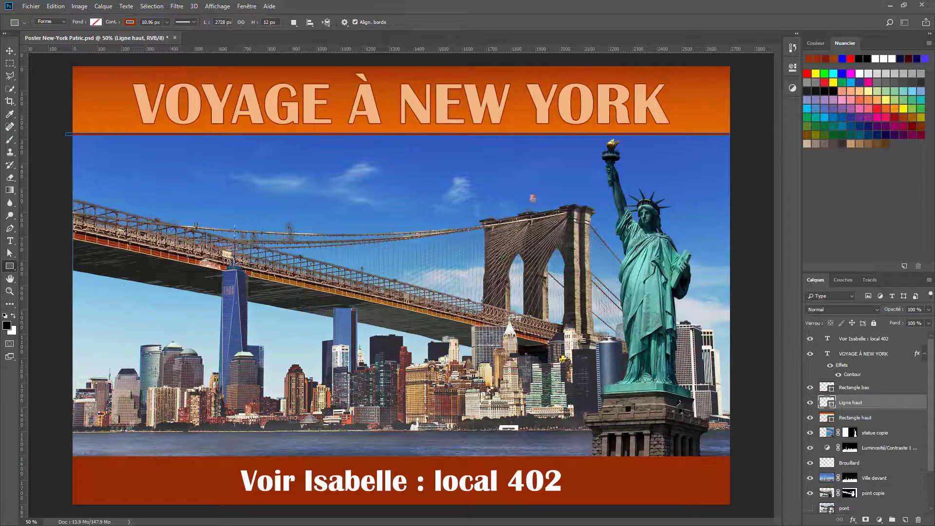
# Check the font, alignment and exact text colour code of the VOYAGE À NEW YORK title.
pyautogui.click(10, 240)
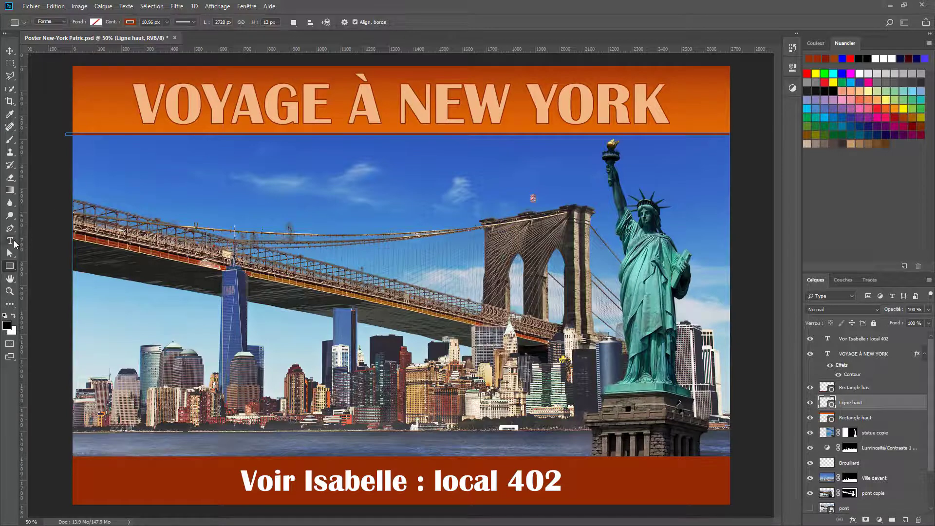
pyautogui.click(184, 102)
pyautogui.moveTo(203, 105); pyautogui.dragTo(264, 107)
pyautogui.click(296, 109)
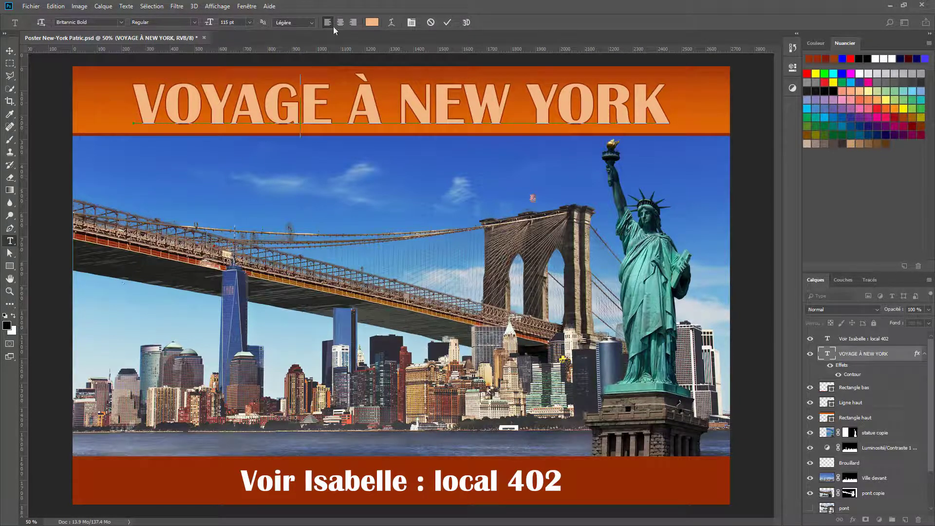
pyautogui.click(372, 23)
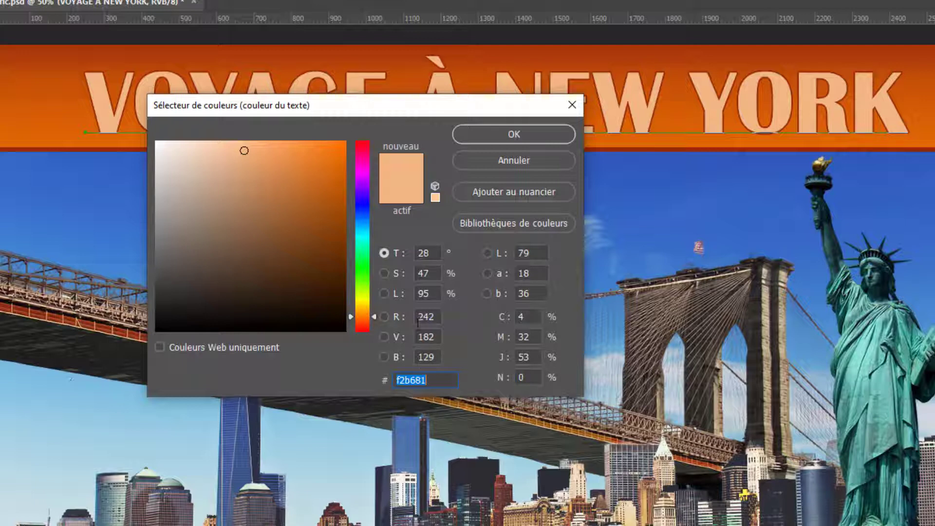
pyautogui.click(489, 160)
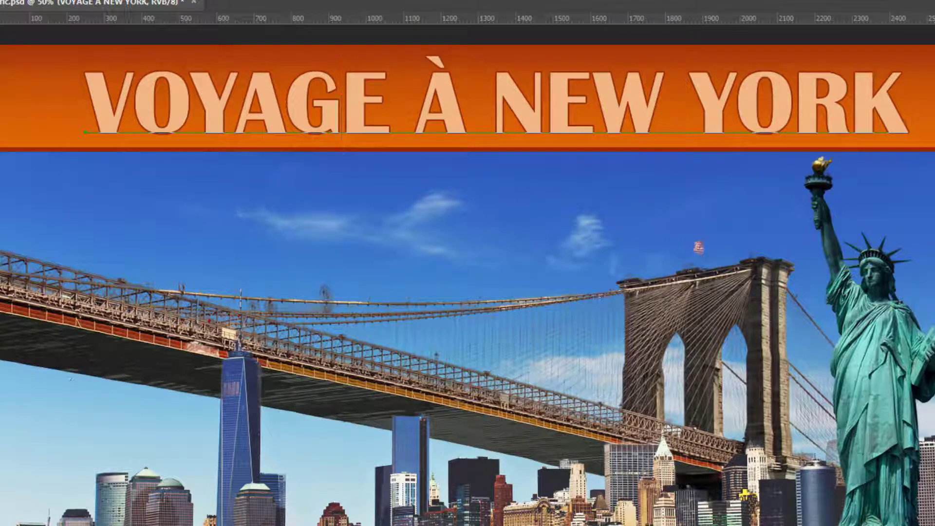
pyautogui.hotkey('ctrl', 'Return')
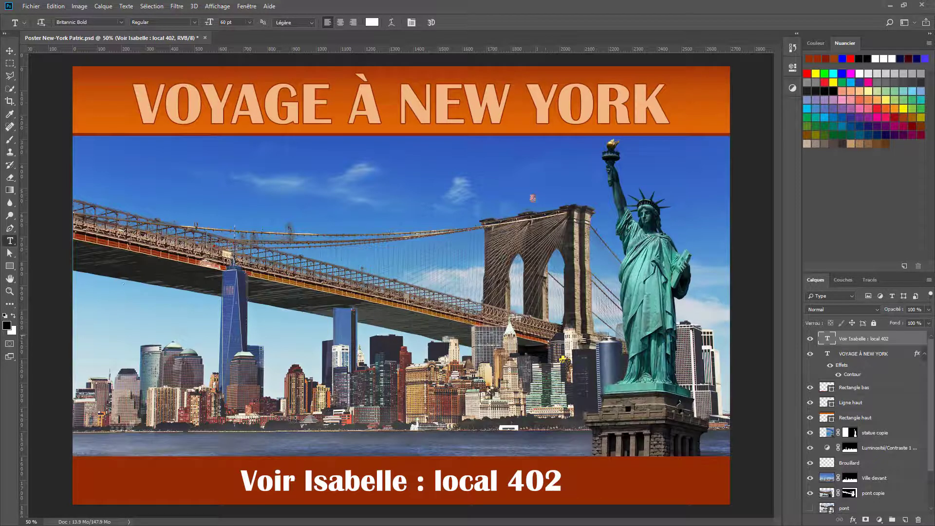
# Add the text "du 4 au 11 mai" in the sky below the title banner.
pyautogui.click(224, 197)
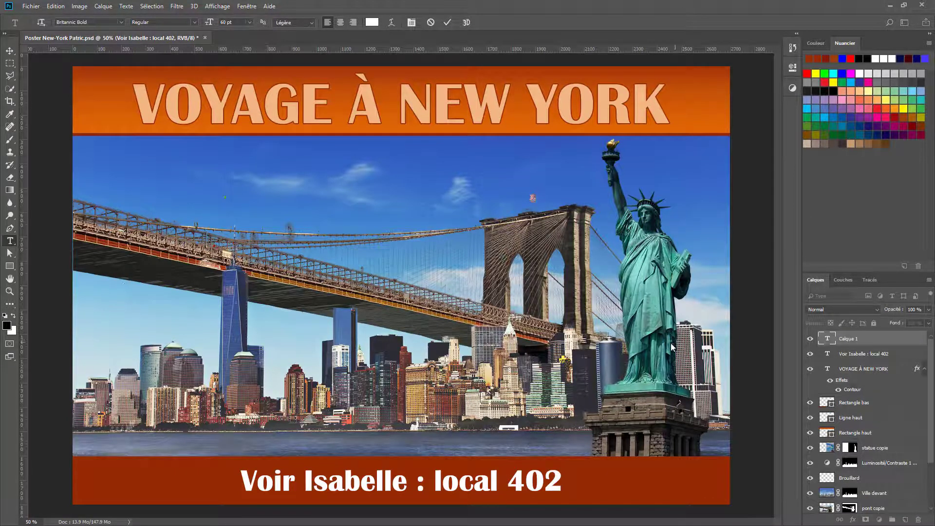
pyautogui.write('du 4 au 11 mai')
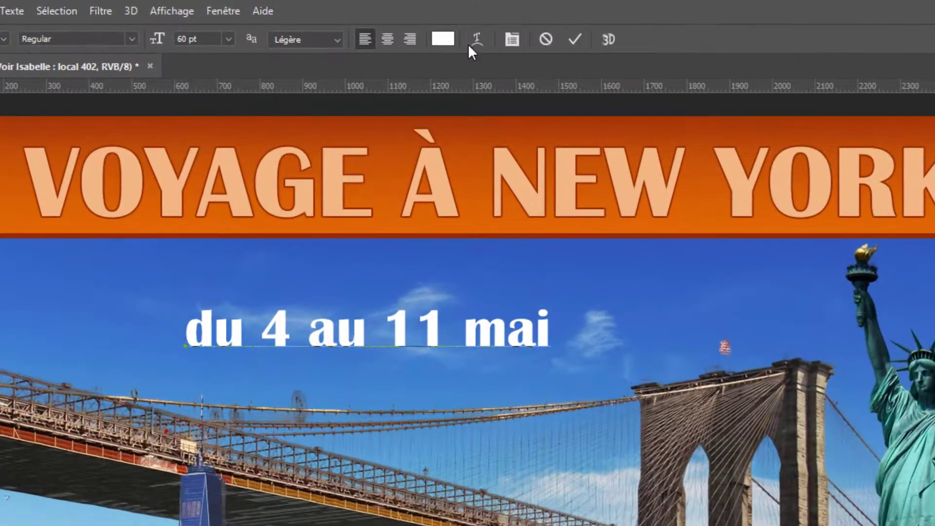
# Warp the date text with the Arc style, setting bend +22, horizontal distortion -7 and vertical distortion -14%.
pyautogui.click(477, 41)
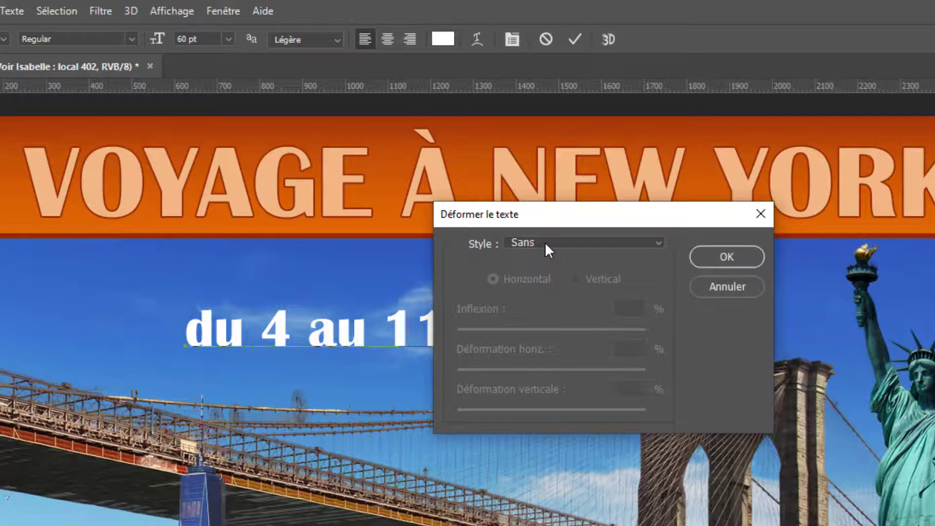
pyautogui.click(545, 241)
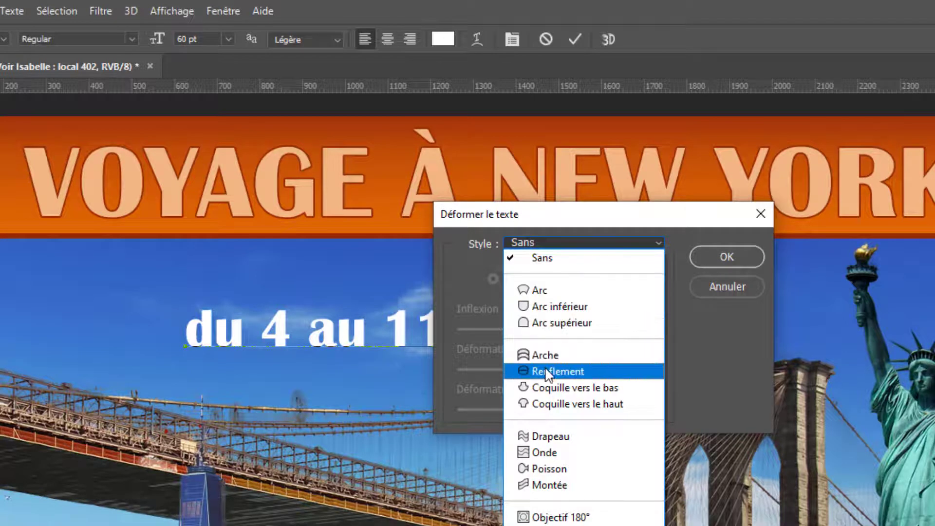
pyautogui.click(542, 291)
pyautogui.moveTo(519, 222); pyautogui.dragTo(681, 321)
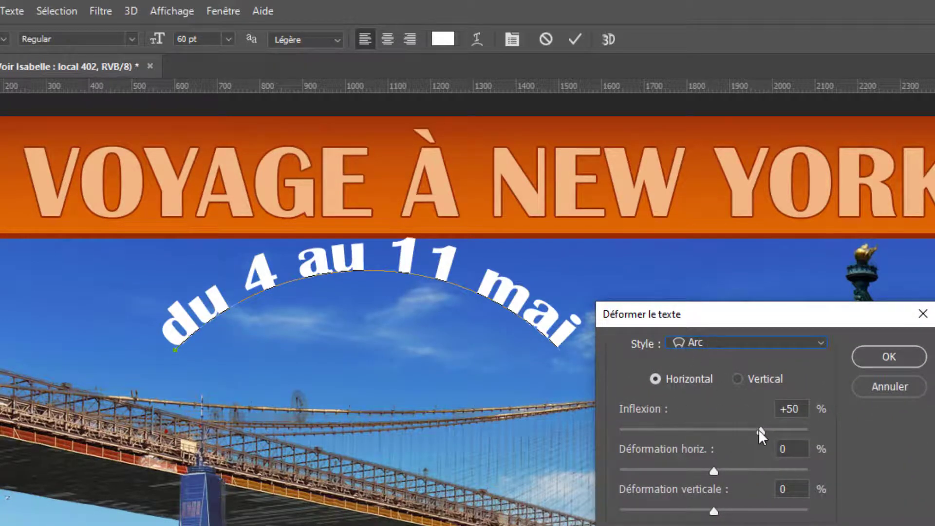
pyautogui.moveTo(758, 429); pyautogui.dragTo(734, 429)
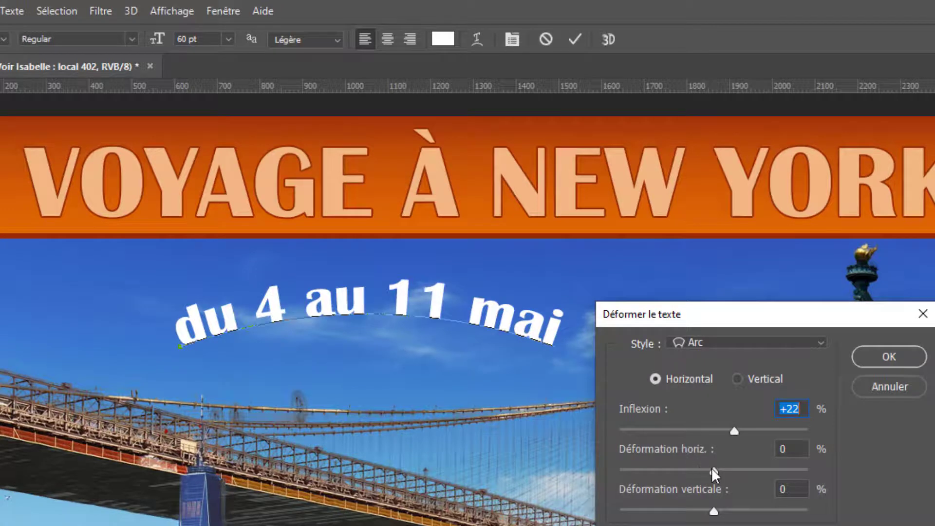
pyautogui.moveTo(714, 472)
pyautogui.mouseDown()
pyautogui.moveTo(637, 473)
pyautogui.moveTo(778, 471)
pyautogui.moveTo(707, 472)
pyautogui.mouseUp()
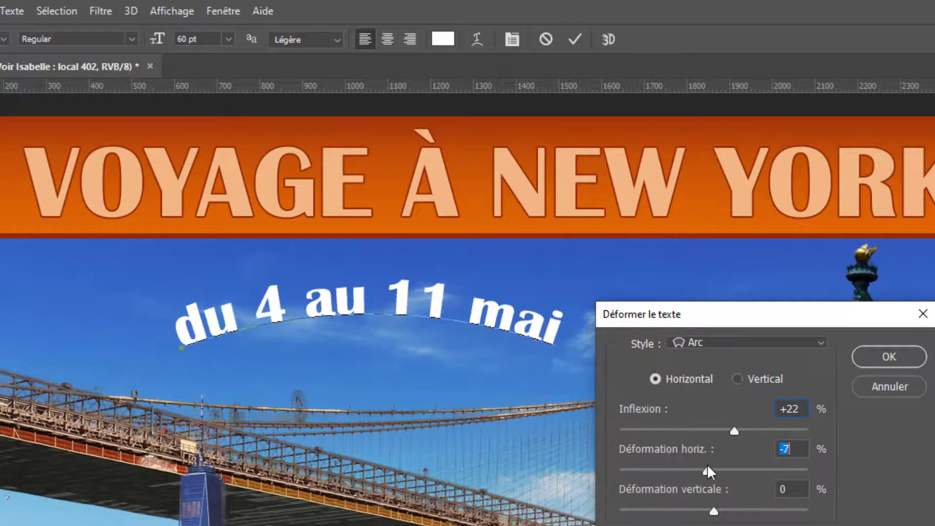
pyautogui.moveTo(712, 511)
pyautogui.mouseDown()
pyautogui.moveTo(678, 510)
pyautogui.moveTo(742, 507)
pyautogui.moveTo(701, 507)
pyautogui.mouseUp()
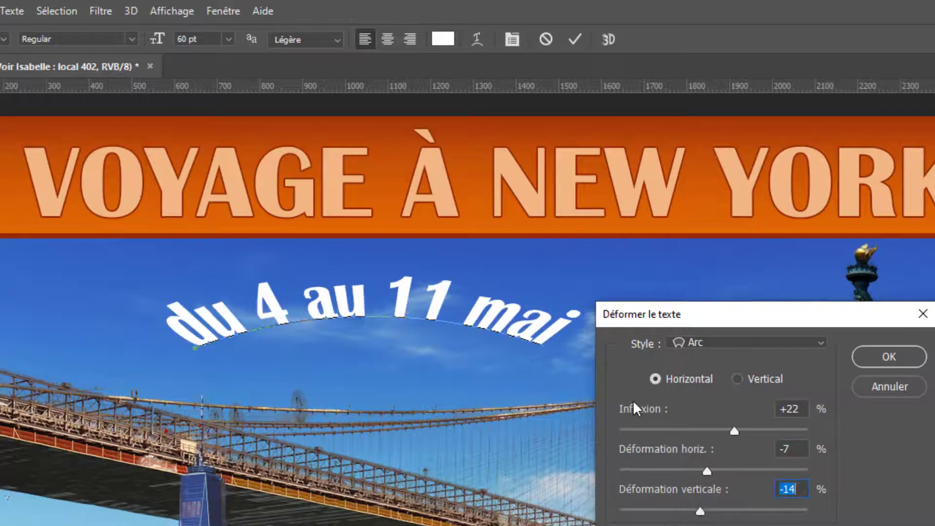
# Switch the date text's warp style to Arc inférieur and set bend, horizontal and vertical distortion to 0%.
pyautogui.click(708, 342)
pyautogui.click(702, 405)
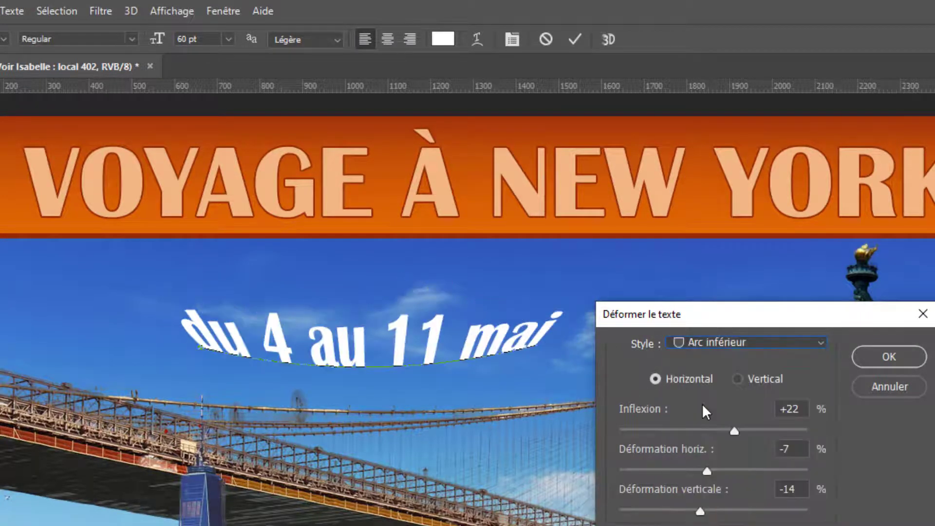
pyautogui.click(776, 412)
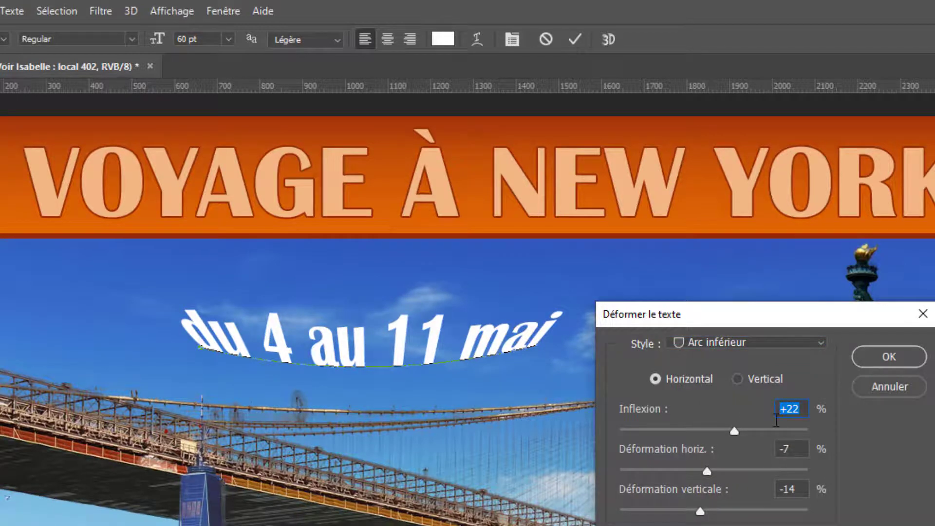
pyautogui.write('0')
pyautogui.press('Tab')
pyautogui.write('0')
pyautogui.press('Tab')
pyautogui.write('0')
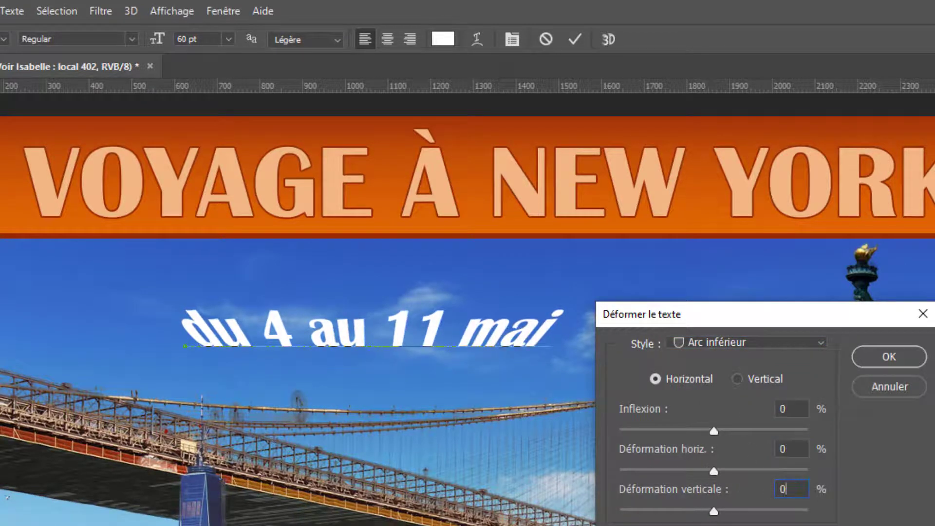
# Apply a horizontal Arc warp with a +28% bend to the date text and switch its style to Arc inférieur.
pyautogui.click(725, 343)
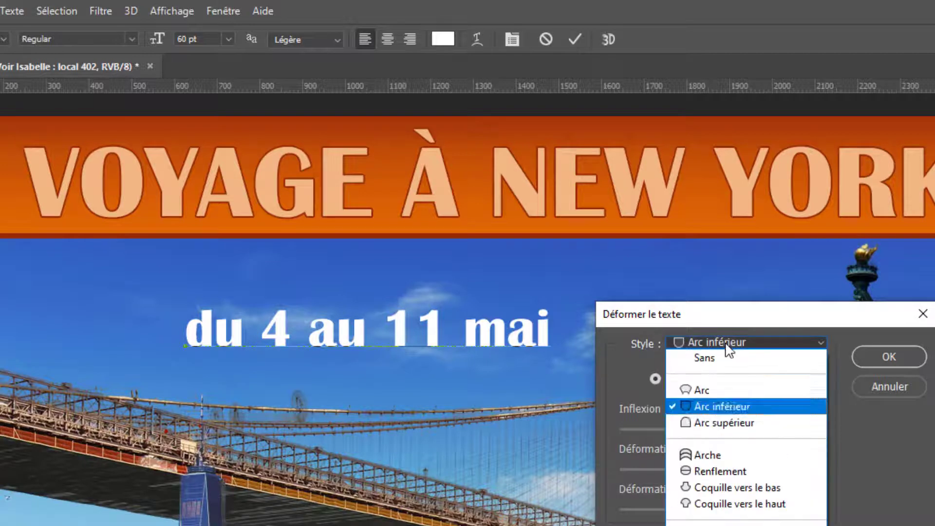
pyautogui.click(715, 389)
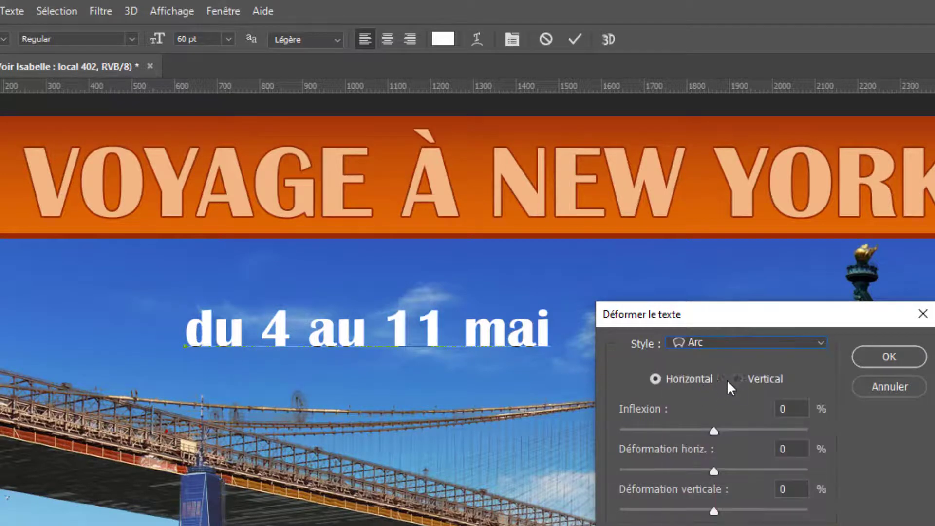
pyautogui.click(734, 377)
pyautogui.click(681, 379)
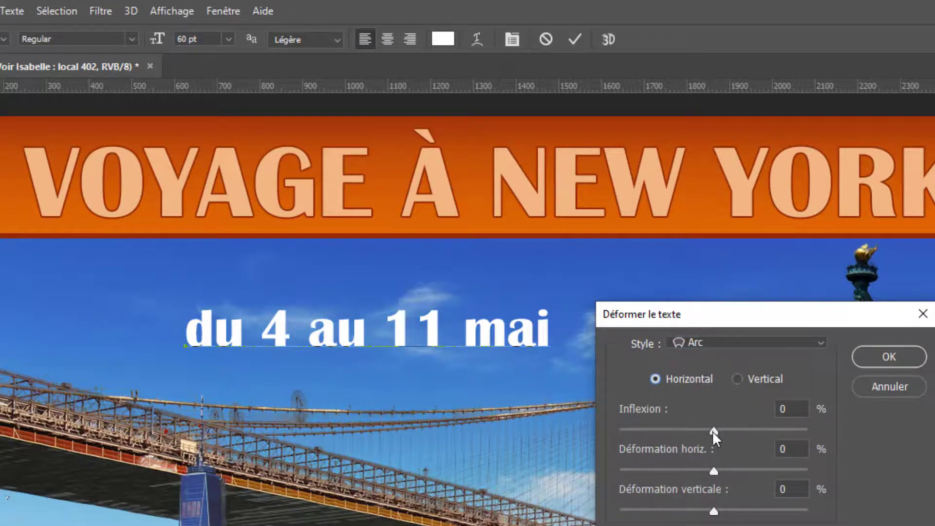
pyautogui.moveTo(712, 431); pyautogui.dragTo(740, 430)
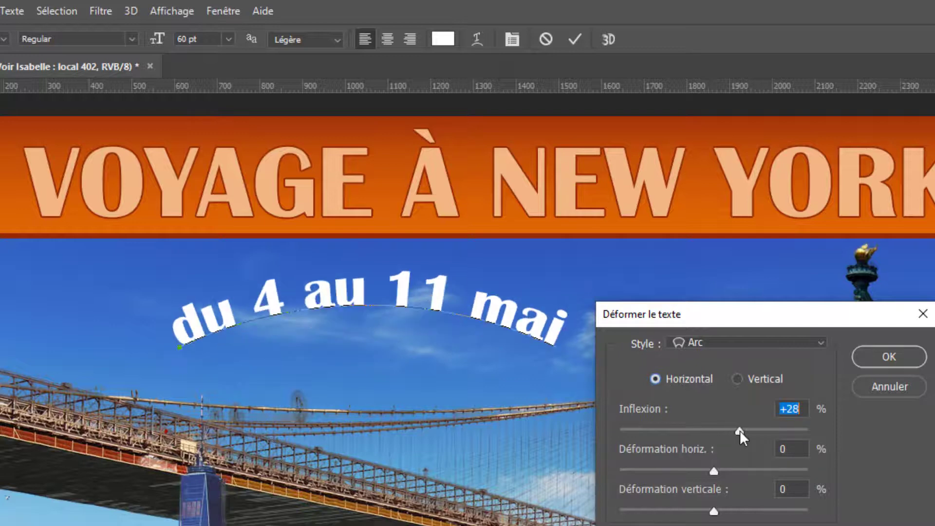
pyautogui.click(711, 352)
pyautogui.click(712, 407)
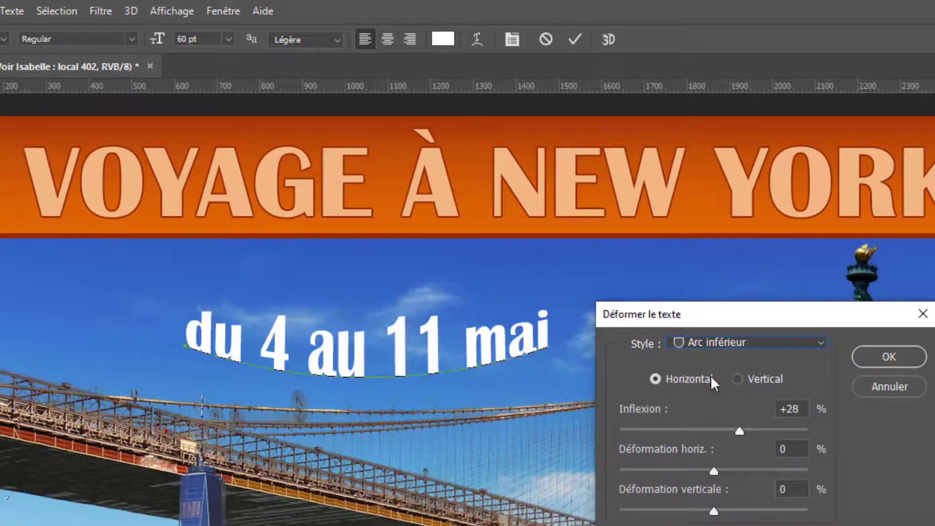
# Try the Arc supérieur, Arche and Renflement warp styles on the date text and return it to Arche.
pyautogui.click(723, 341)
pyautogui.click(723, 422)
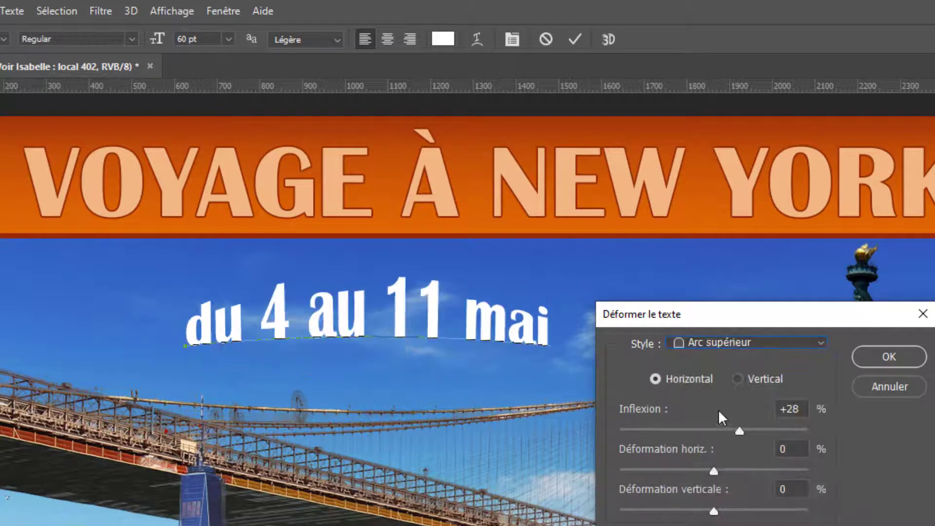
pyautogui.click(712, 342)
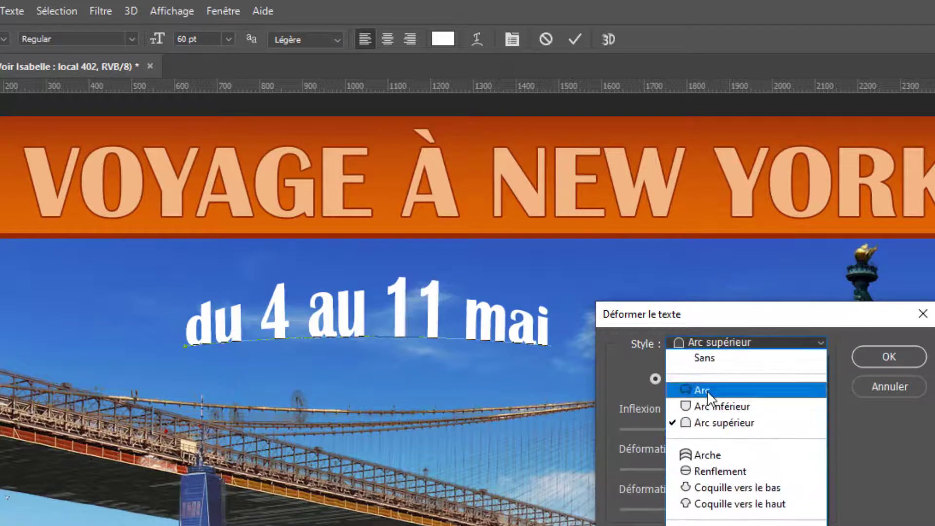
pyautogui.click(707, 450)
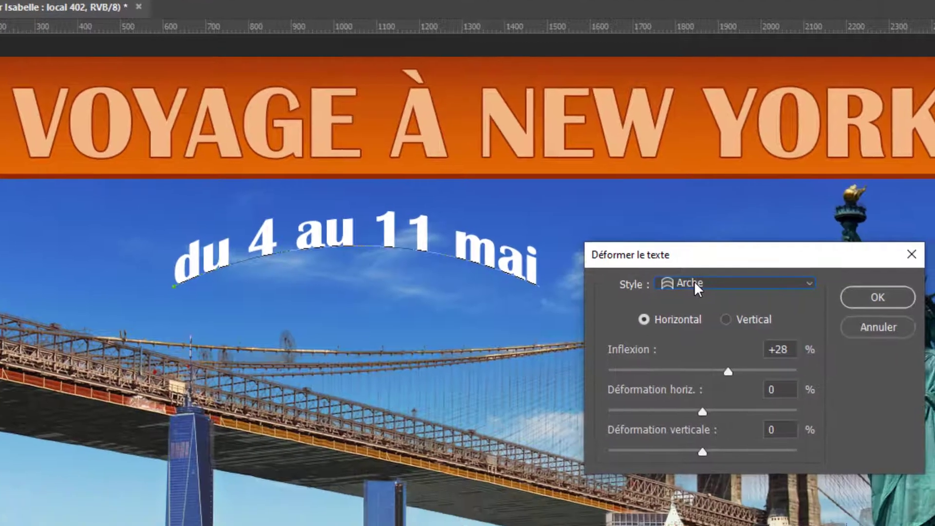
pyautogui.click(698, 343)
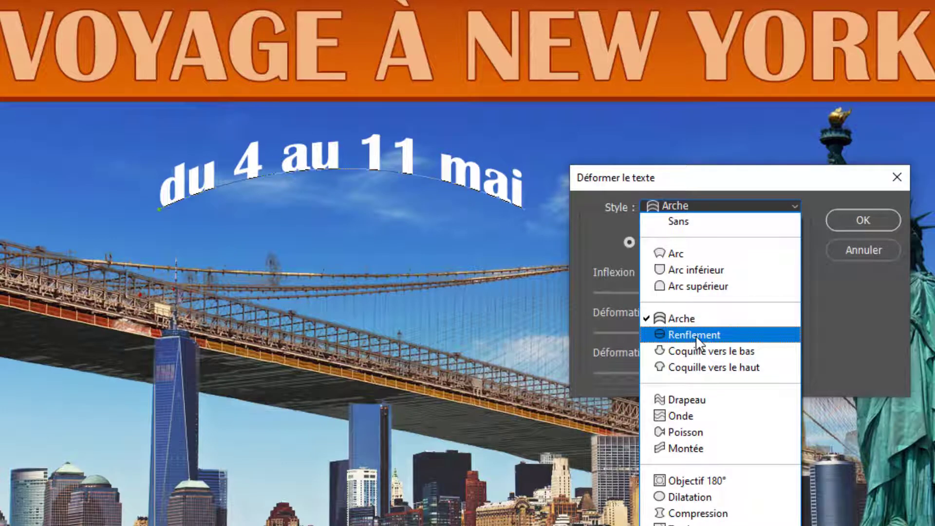
pyautogui.press('Escape')
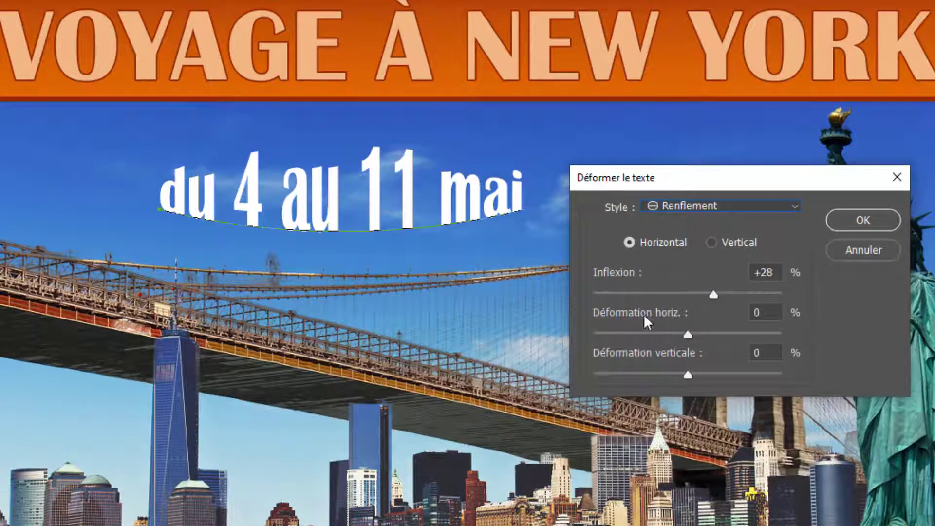
pyautogui.click(717, 209)
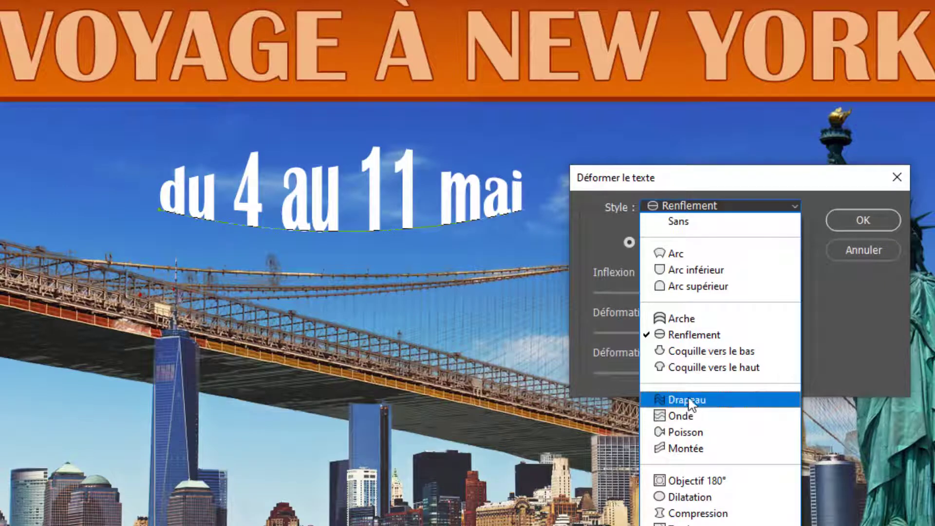
pyautogui.click(681, 318)
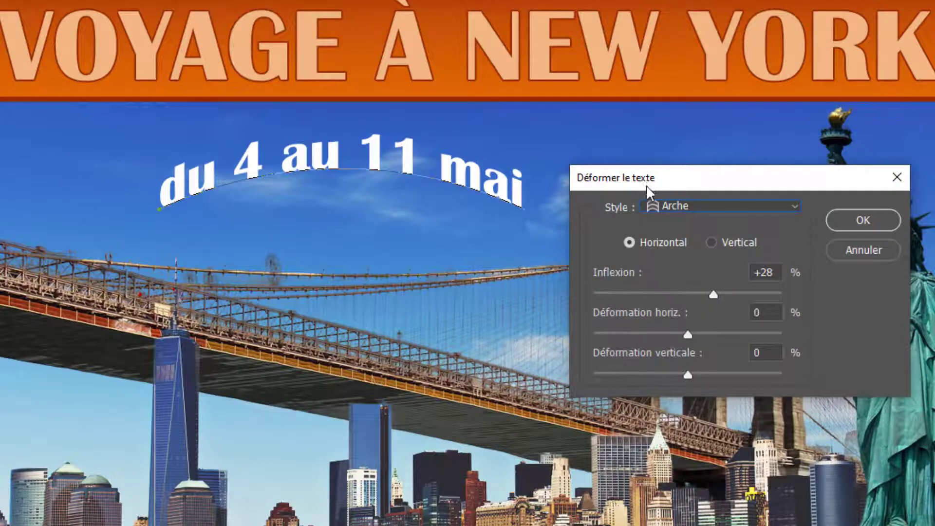
# Warp the date text with the Drapeau style, using +69% bend and -2% horizontal distortion, and apply the warp.
pyautogui.moveTo(646, 185)
pyautogui.mouseDown()
pyautogui.moveTo(651, 229)
pyautogui.moveTo(641, 187)
pyautogui.mouseUp()
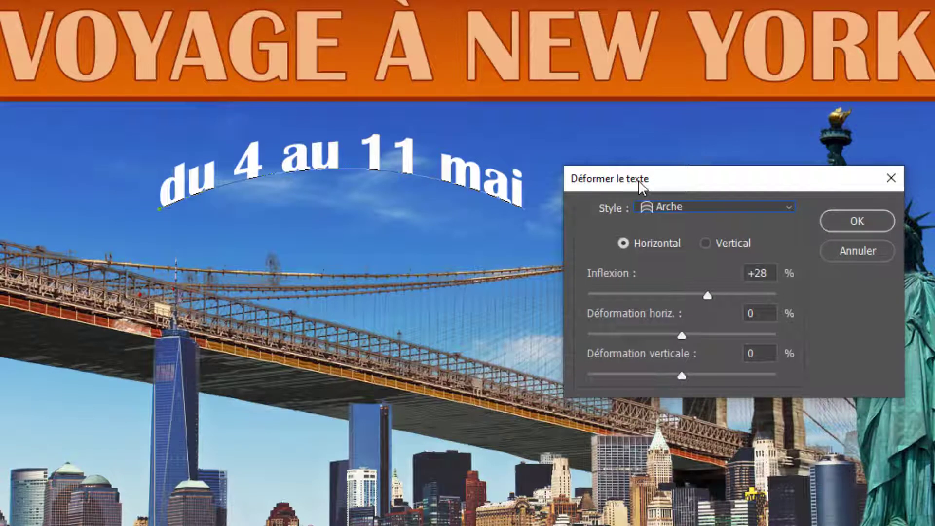
pyautogui.click(690, 209)
pyautogui.click(676, 396)
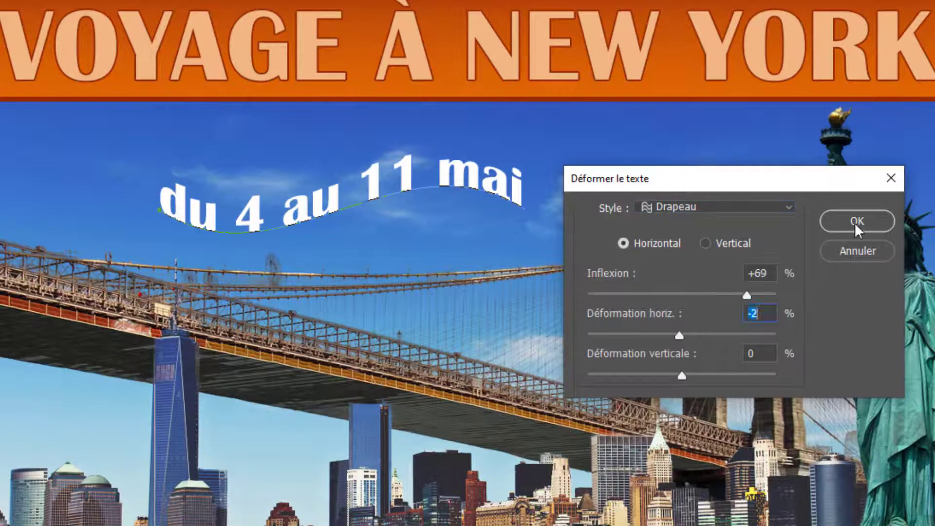
pyautogui.click(855, 223)
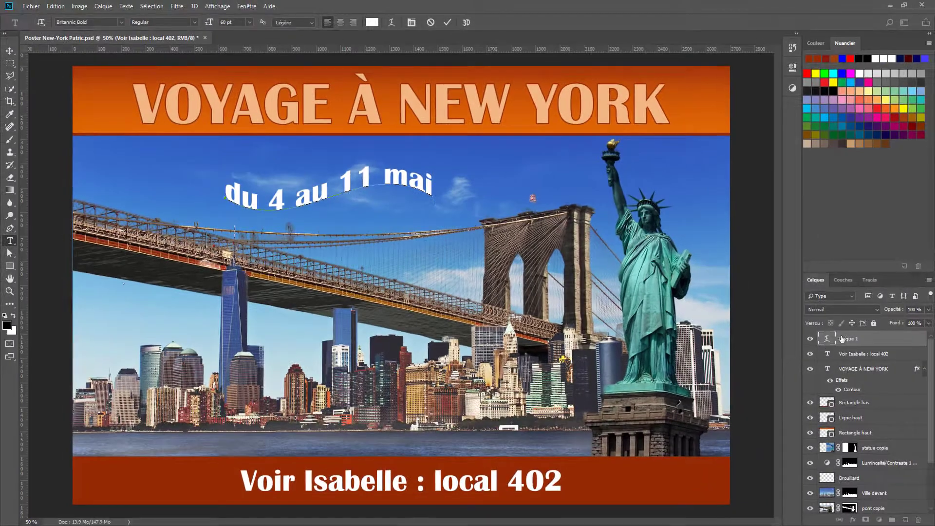
# Commit the warped date text, toggle its layer's visibility and delete the "du 4 au 11 mai" layer.
pyautogui.click(811, 338)
pyautogui.click(810, 338)
pyautogui.click(810, 338)
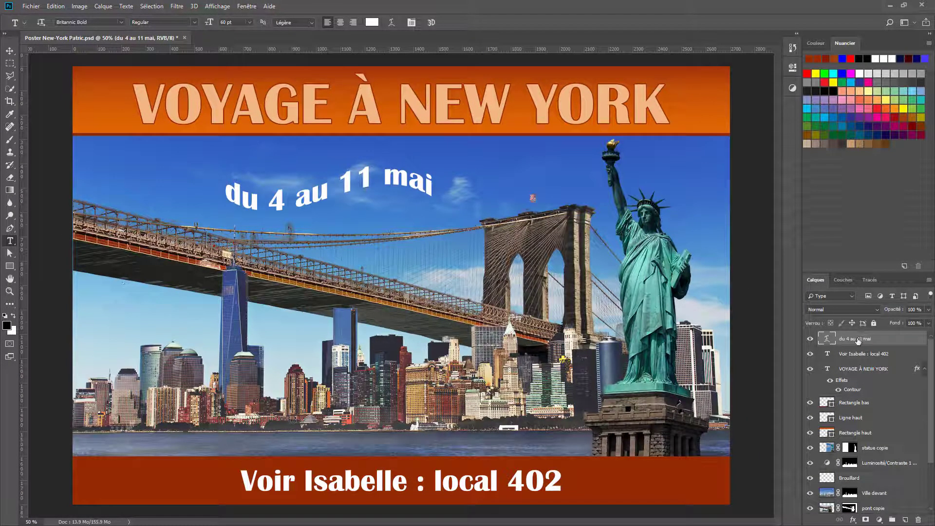
pyautogui.moveTo(878, 341); pyautogui.dragTo(922, 519)
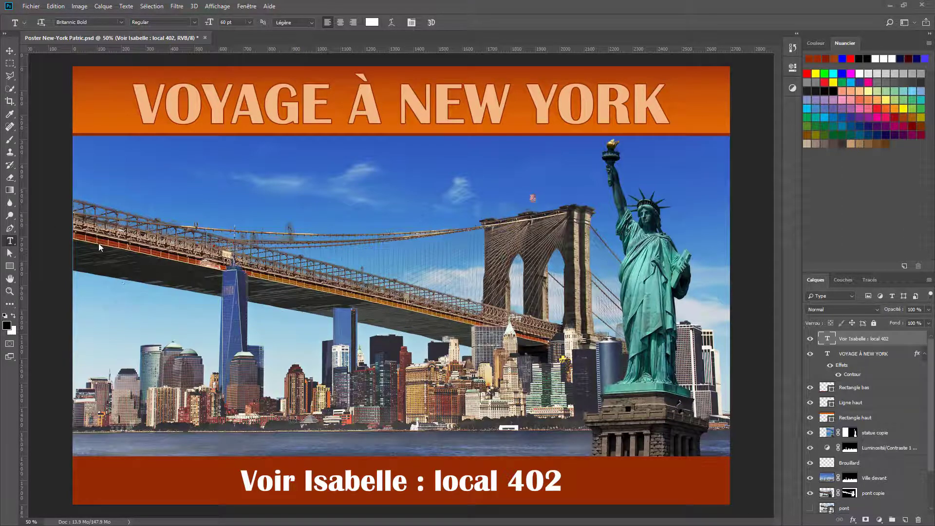
# Activate the Pen tool and set its path display colour to red, keeping the 1 px thickness.
pyautogui.click(10, 228)
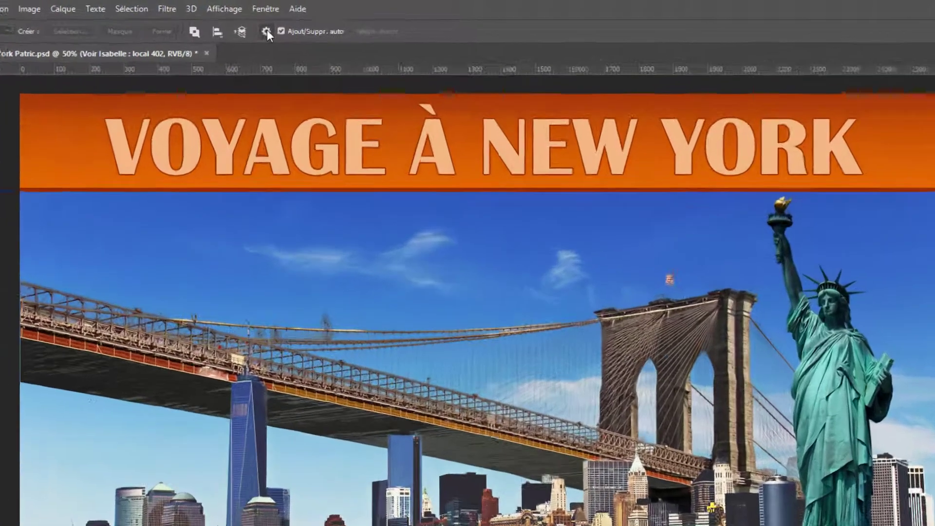
pyautogui.click(247, 22)
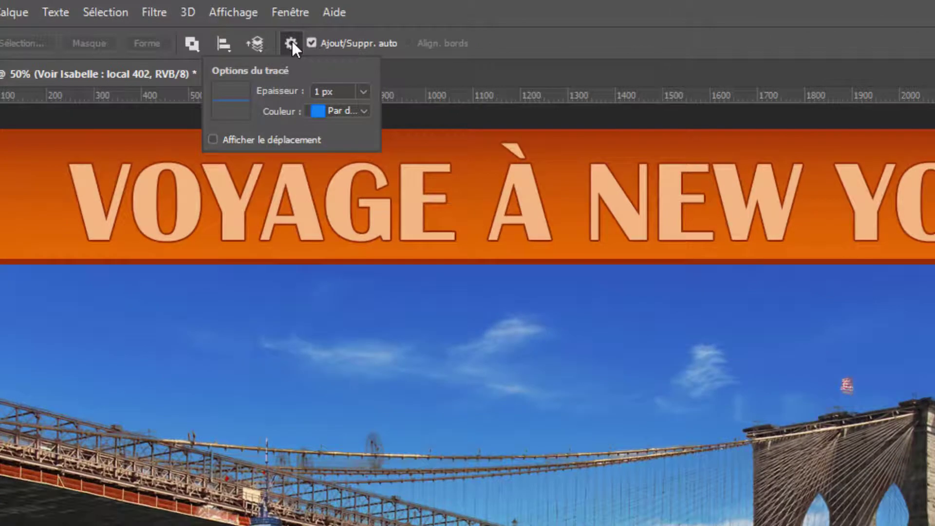
pyautogui.click(291, 42)
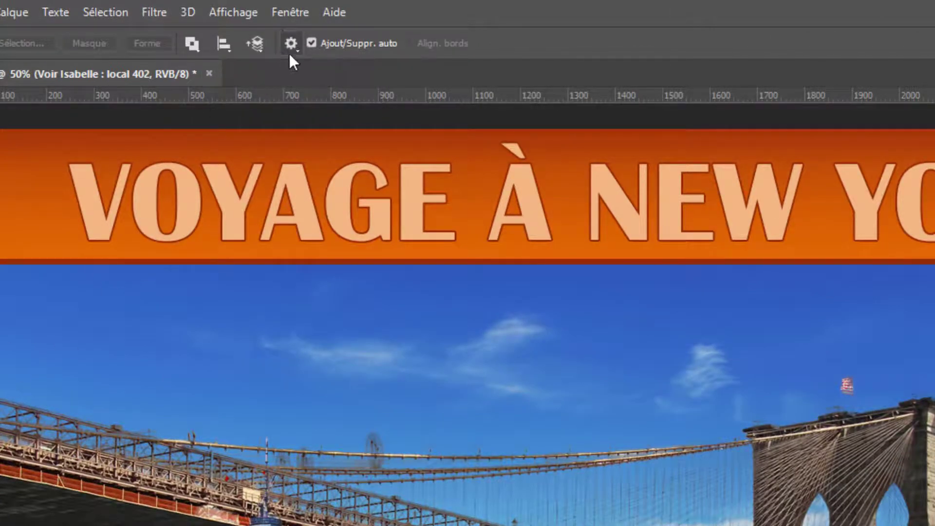
pyautogui.click(291, 44)
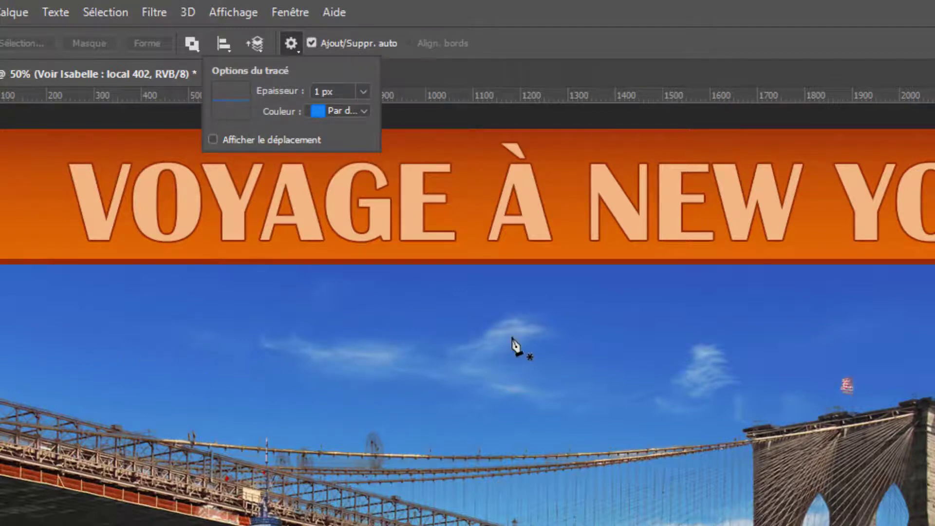
pyautogui.click(326, 111)
pyautogui.click(325, 153)
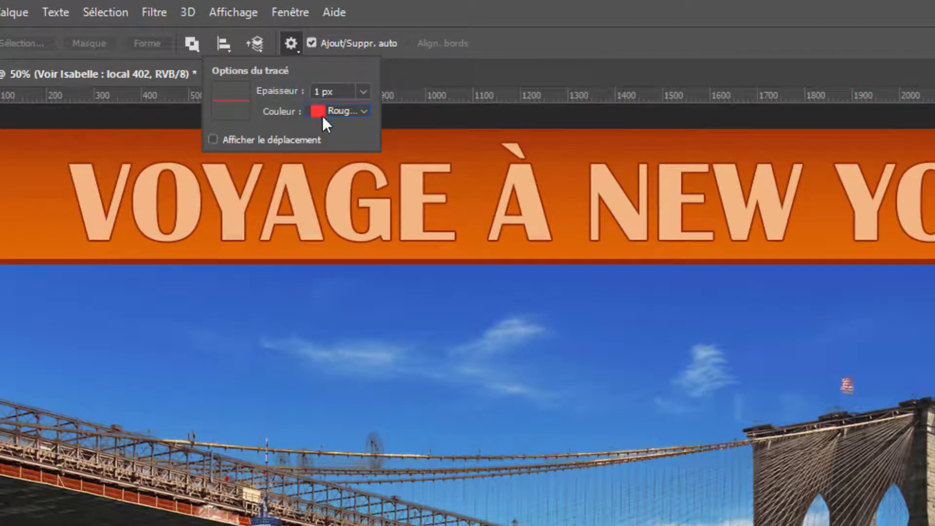
pyautogui.click(287, 48)
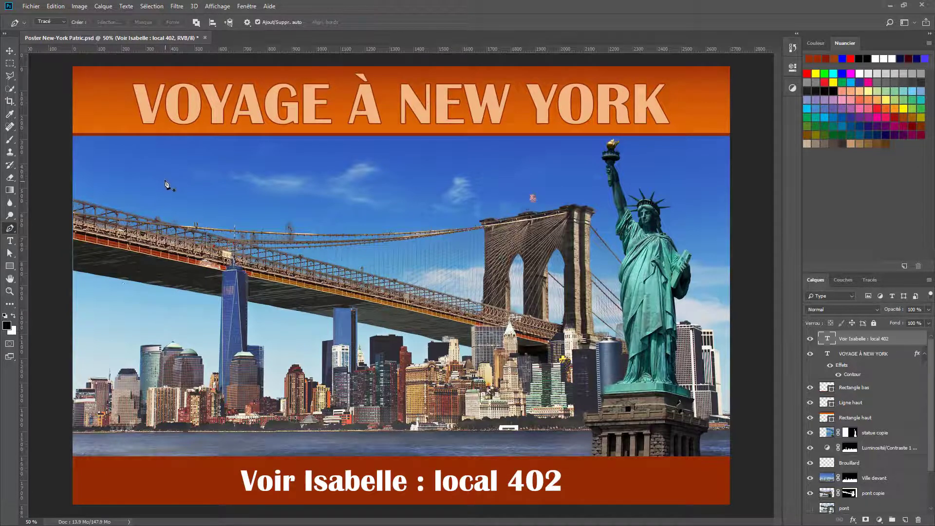
# Draw an S-shaped two-anchor path in the sky below the title and adjust its direction handles to smooth the wave.
pyautogui.moveTo(159, 176); pyautogui.dragTo(160, 203)
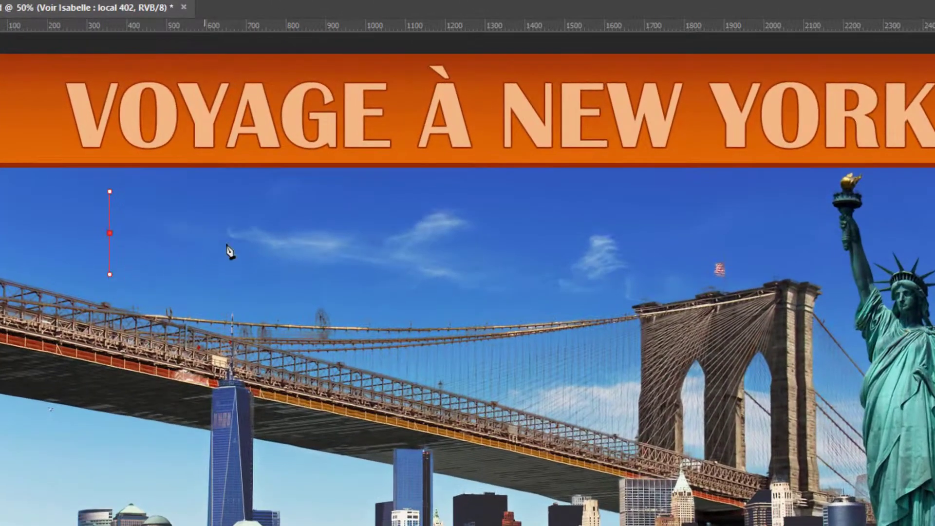
pyautogui.moveTo(437, 234); pyautogui.dragTo(438, 282)
pyautogui.click(109, 233)
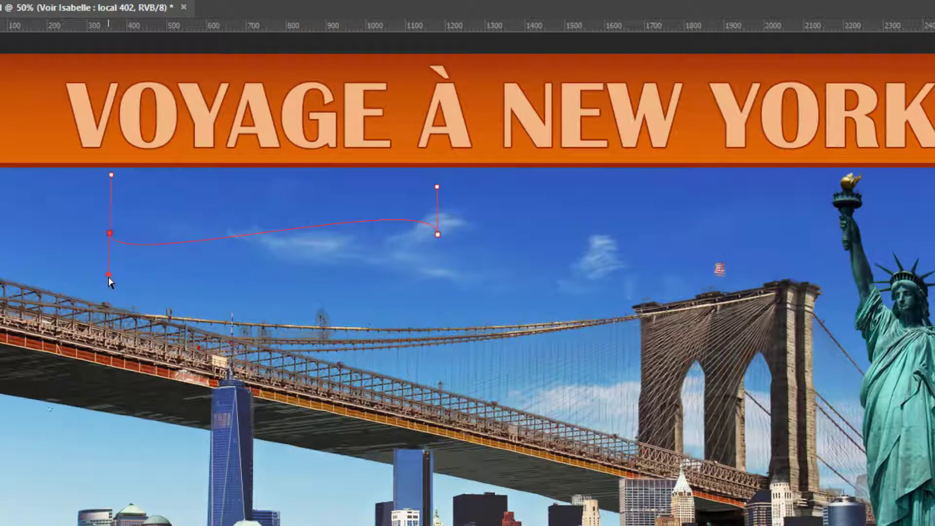
pyautogui.moveTo(109, 275); pyautogui.dragTo(121, 336)
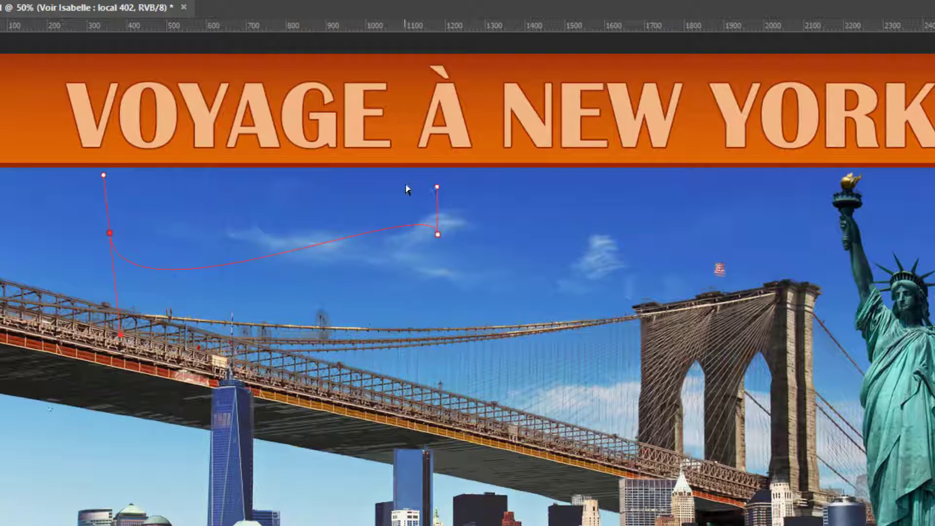
pyautogui.moveTo(437, 187); pyautogui.dragTo(346, 154)
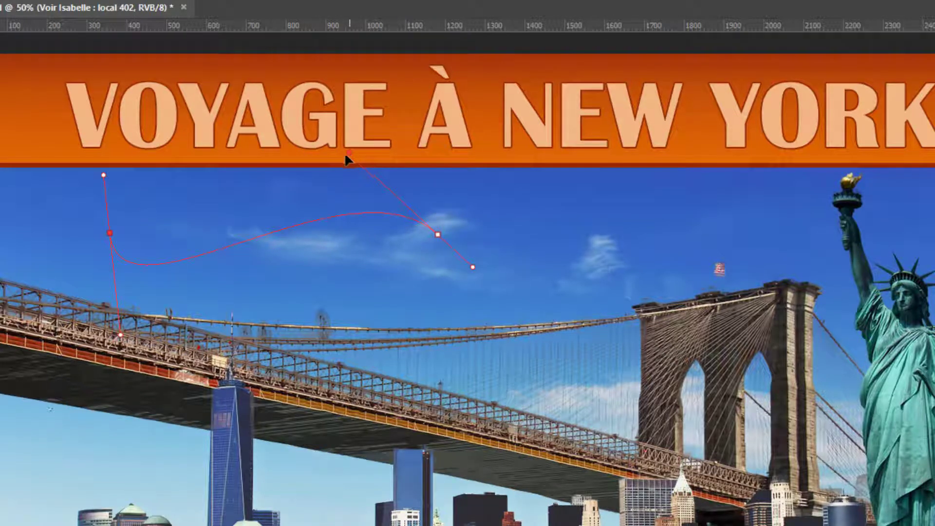
pyautogui.moveTo(103, 175); pyautogui.dragTo(60, 151)
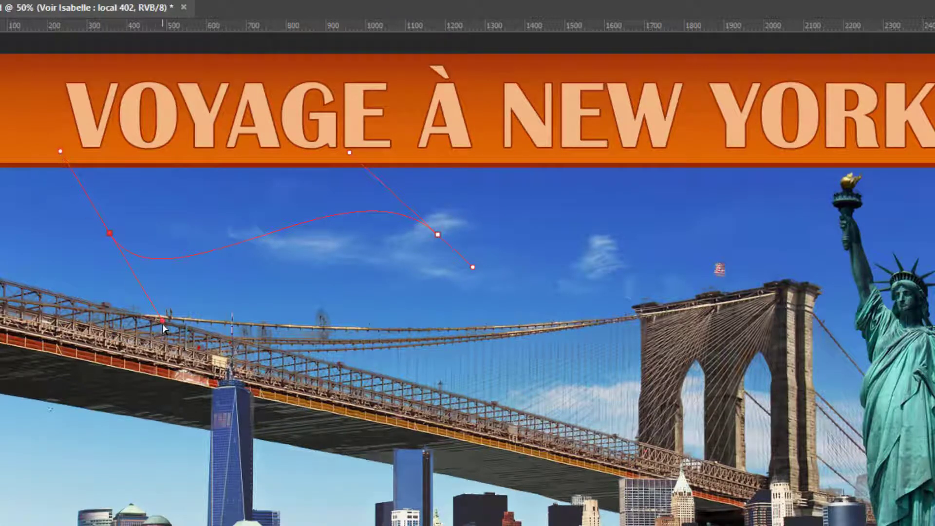
pyautogui.moveTo(163, 327); pyautogui.dragTo(182, 335)
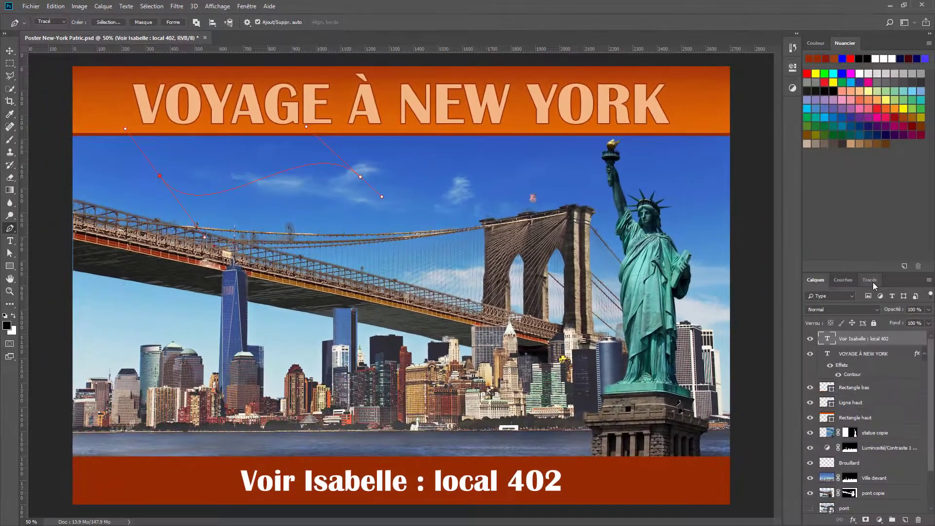
# Check the wavy work path in the list of paths, return to the layers and activate the Type tool.
pyautogui.click(870, 280)
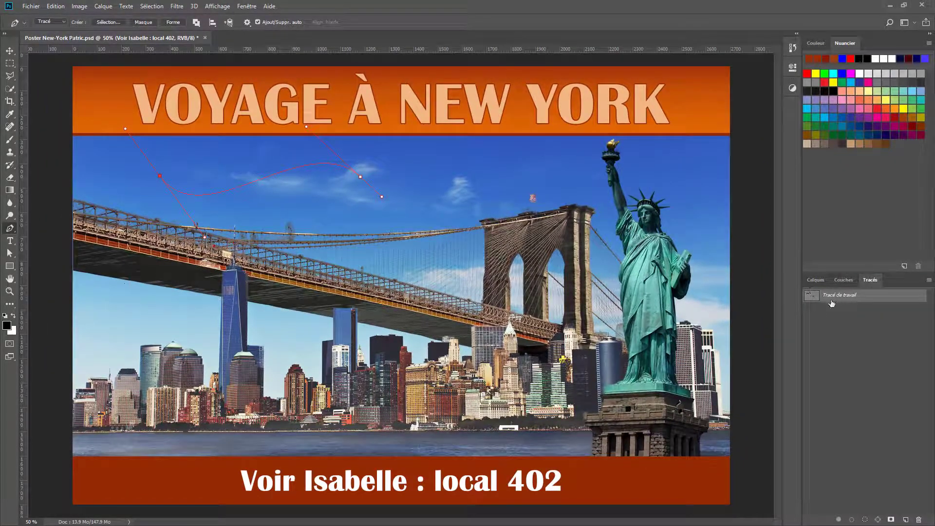
pyautogui.click(816, 281)
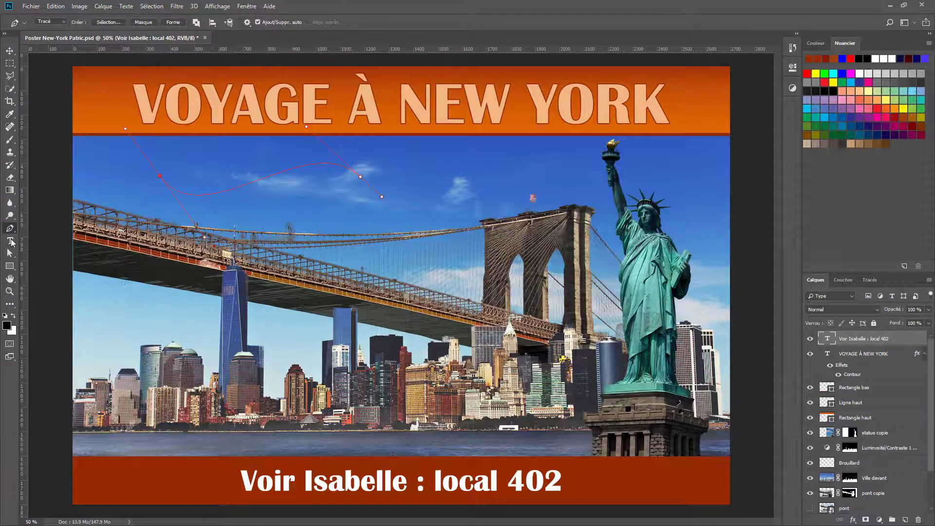
pyautogui.click(10, 241)
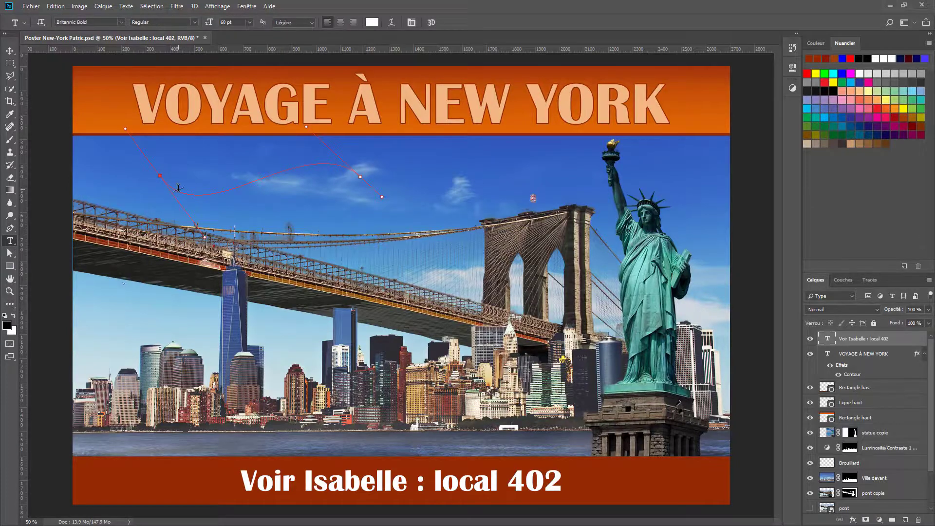
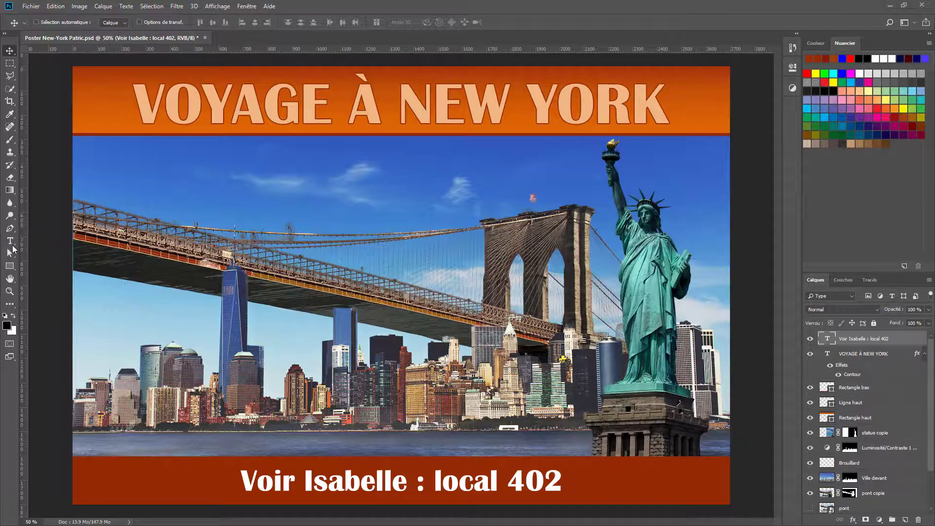
# Draw a two-anchor curved Pen path above the bridge's suspension cable, from the left part of the bridge to the stone tower.
pyautogui.click(11, 229)
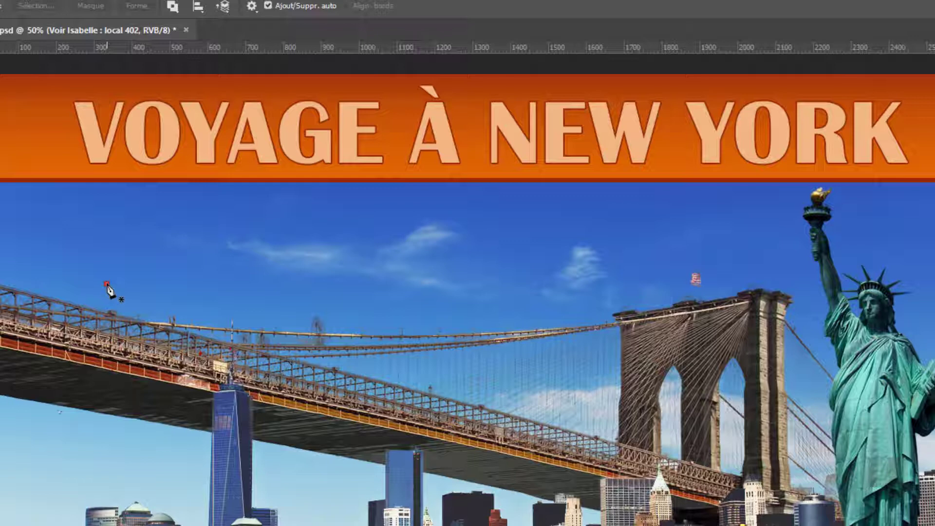
pyautogui.moveTo(107, 282); pyautogui.dragTo(104, 249)
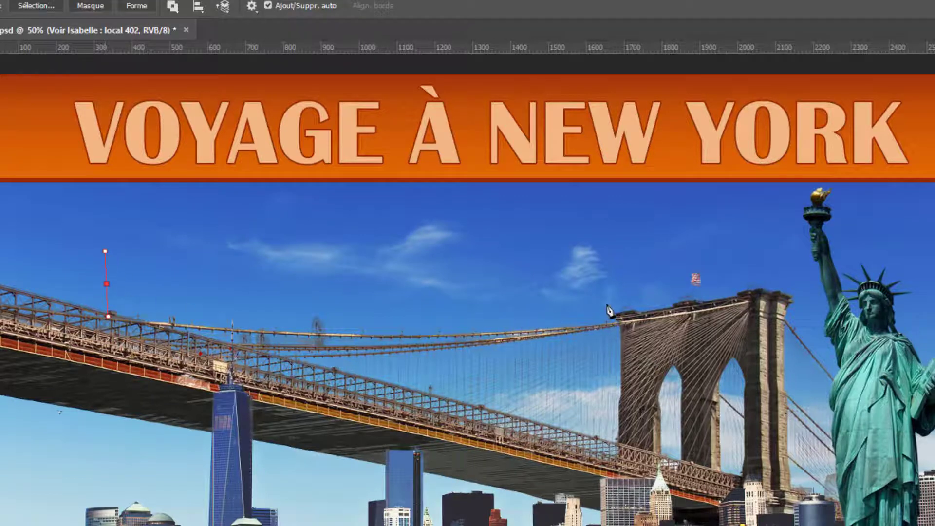
pyautogui.moveTo(609, 261); pyautogui.dragTo(600, 211)
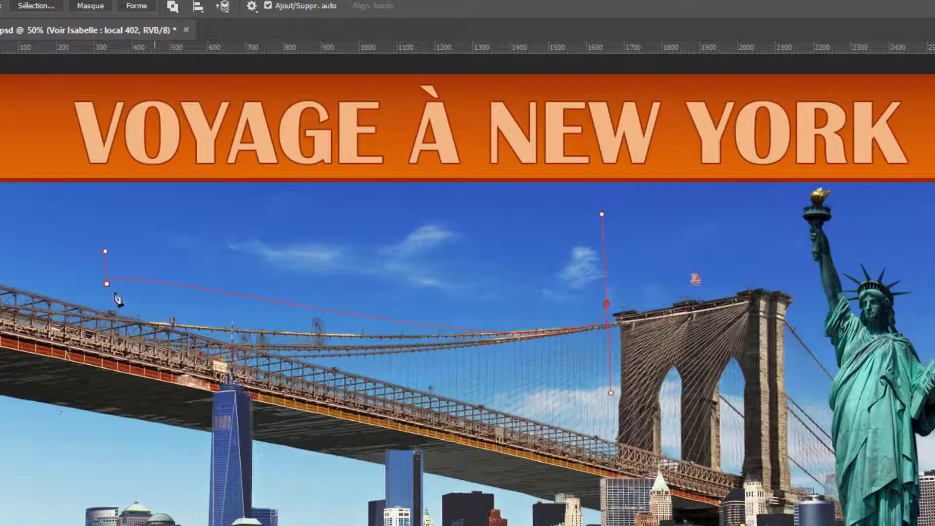
# Adjust the path's anchors and direction handles so it sags gently just above the bridge cable.
pyautogui.moveTo(105, 253); pyautogui.dragTo(136, 329)
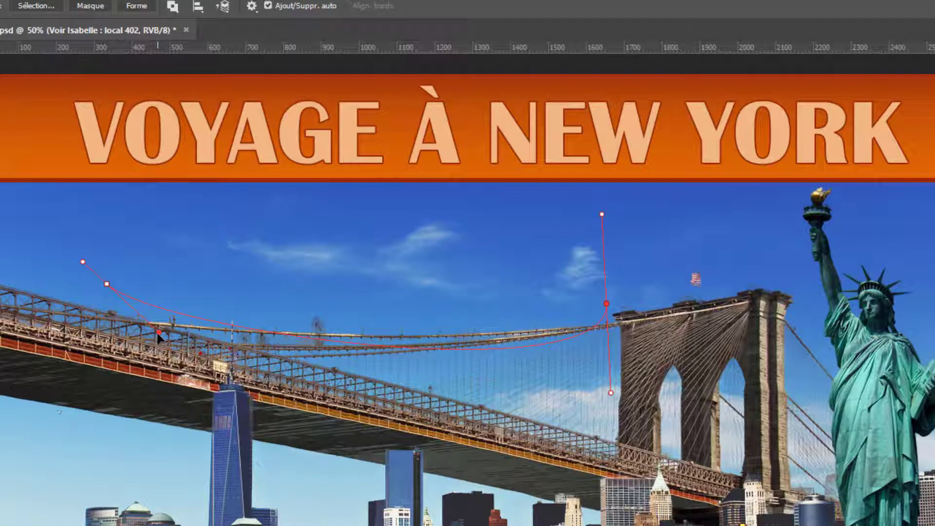
pyautogui.moveTo(107, 284); pyautogui.dragTo(99, 293)
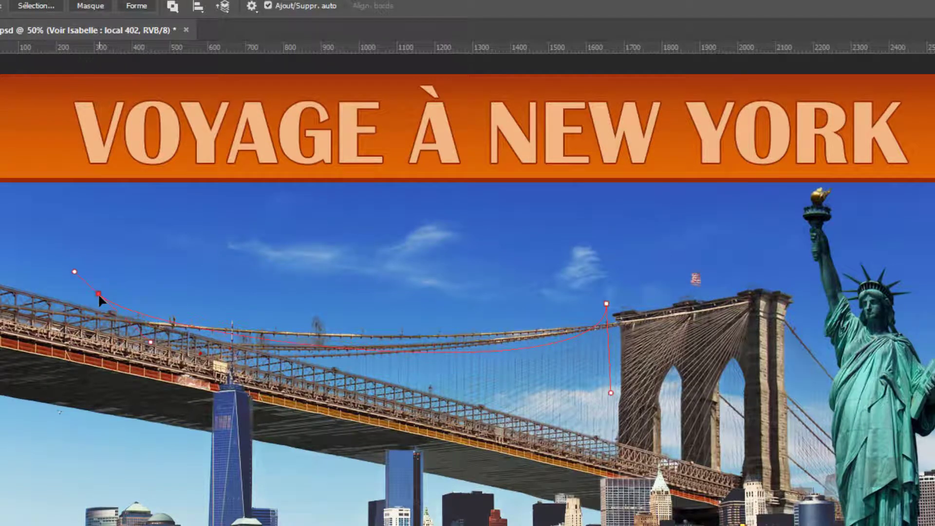
pyautogui.moveTo(150, 342); pyautogui.dragTo(192, 321)
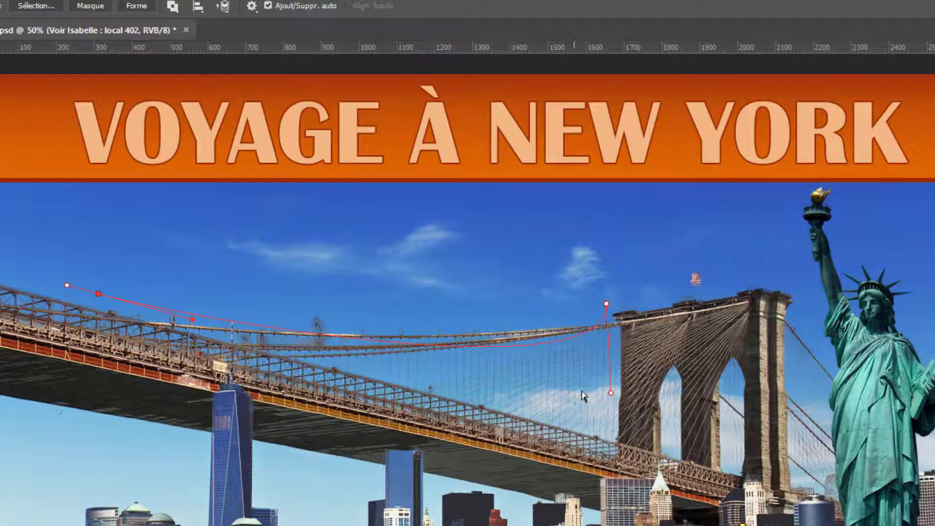
pyautogui.moveTo(611, 393); pyautogui.dragTo(527, 360)
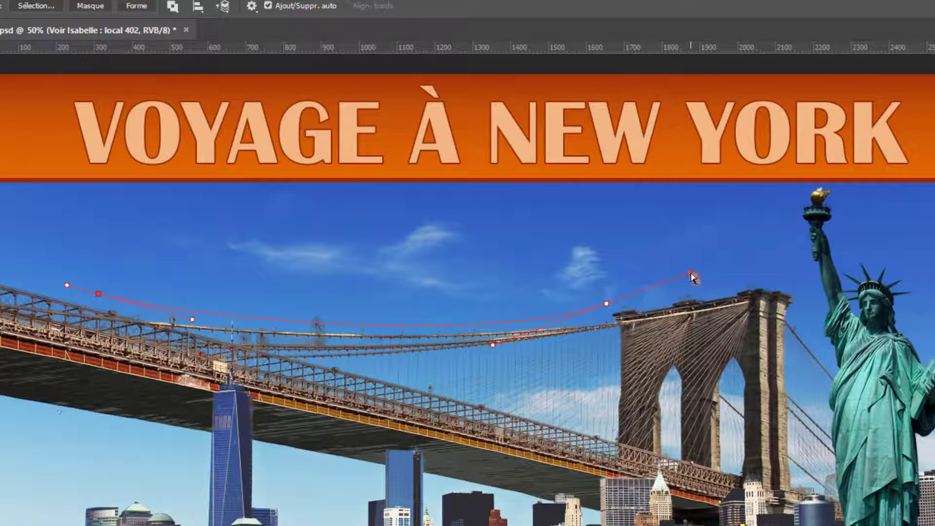
pyautogui.moveTo(690, 272); pyautogui.dragTo(685, 282)
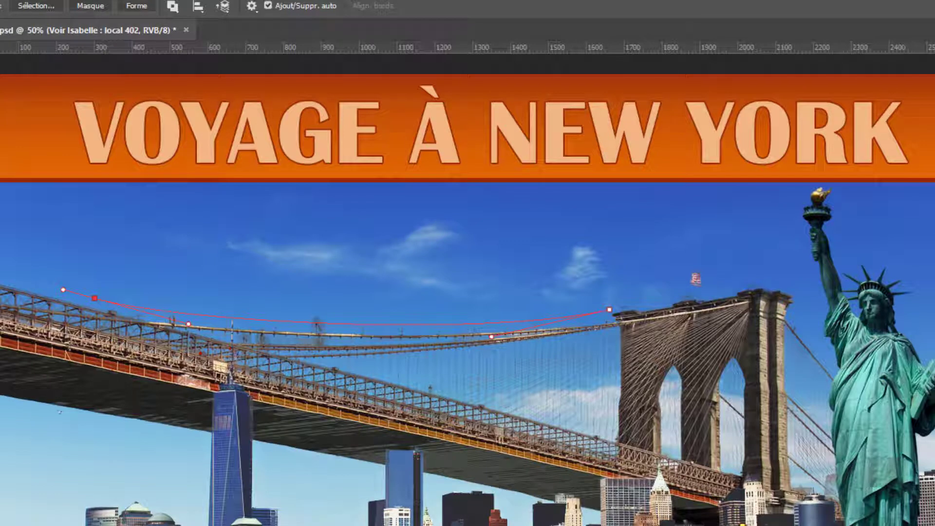
# Add the text "du 4 au 11 mai" along the curved path above the cable with the Type tool.
pyautogui.press('v')
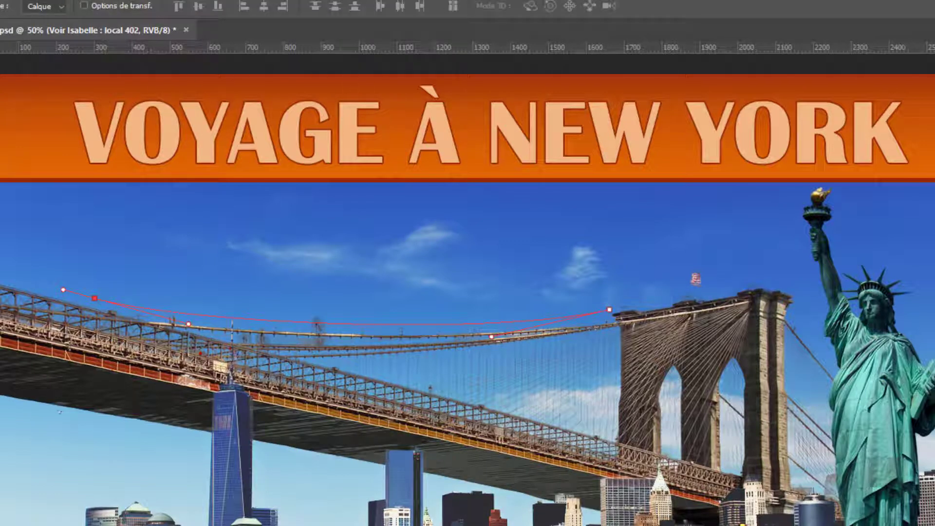
pyautogui.press('t')
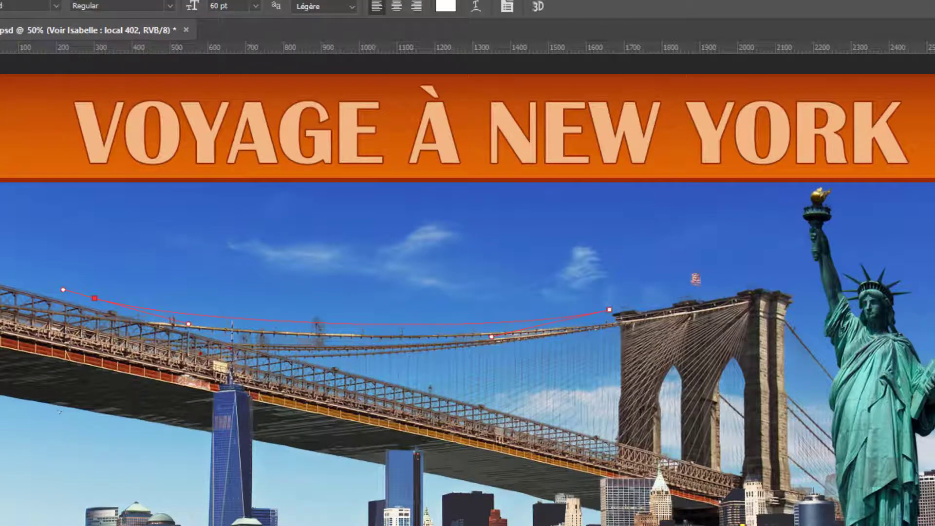
pyautogui.click(118, 300)
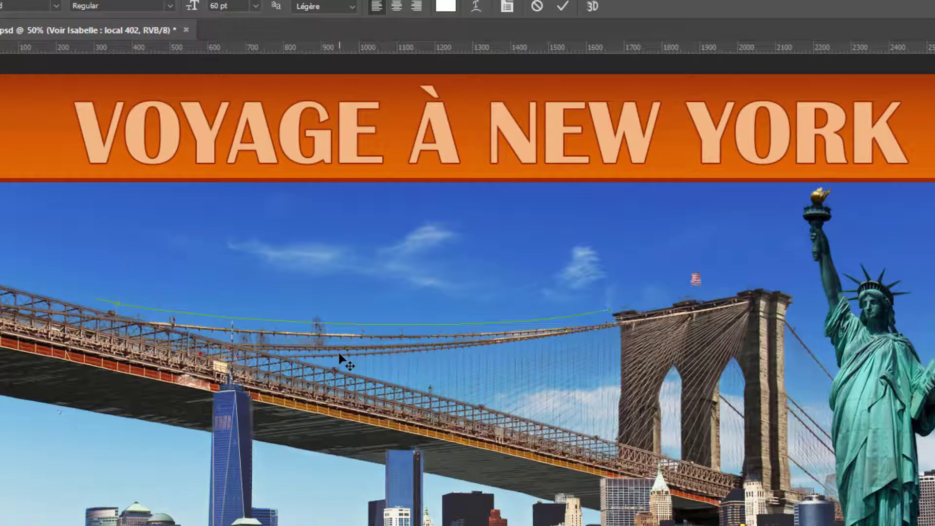
pyautogui.write('du')
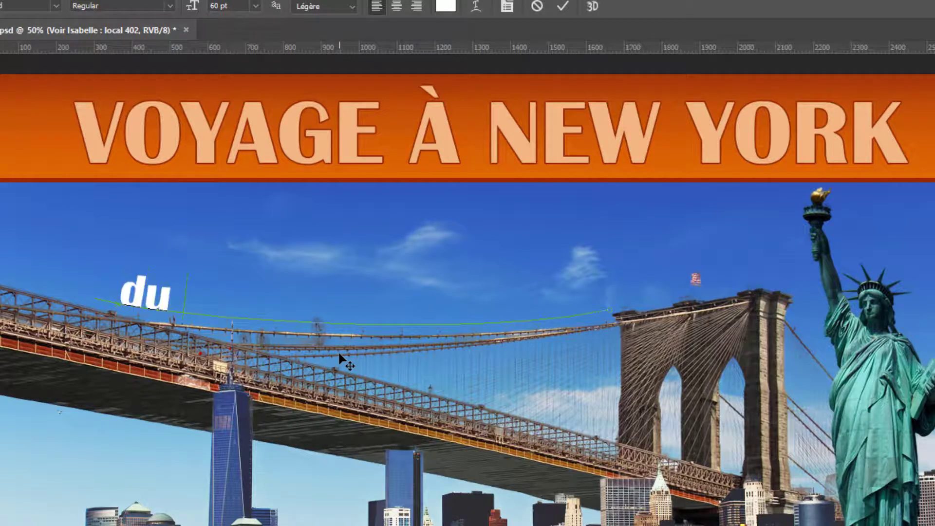
pyautogui.write(' 4 au 11 mai')
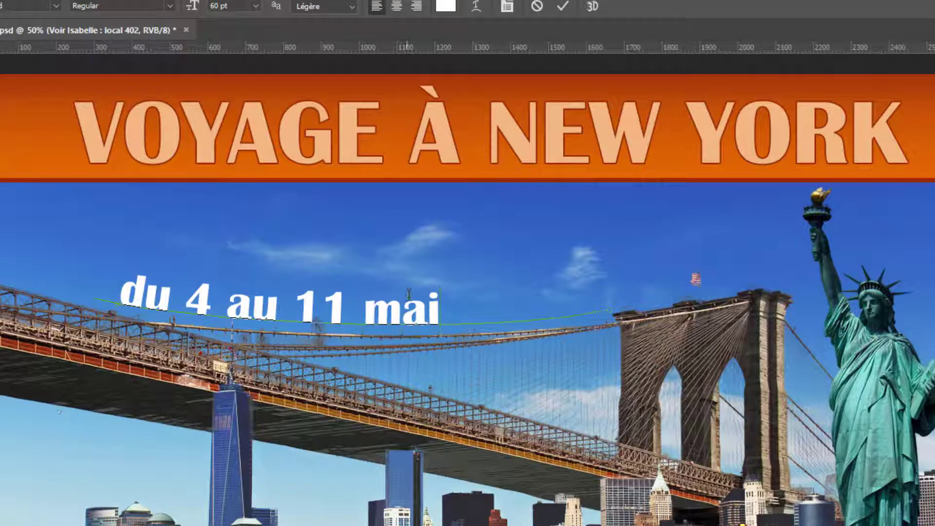
# Set the font size of the whole date text to 74 pt.
pyautogui.moveTo(440, 308); pyautogui.dragTo(120, 292)
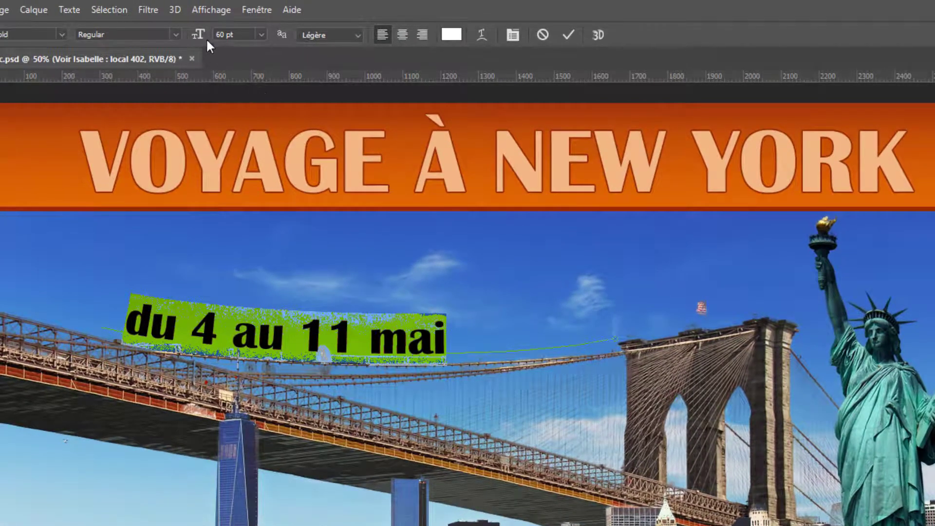
pyautogui.moveTo(198, 35); pyautogui.dragTo(210, 35)
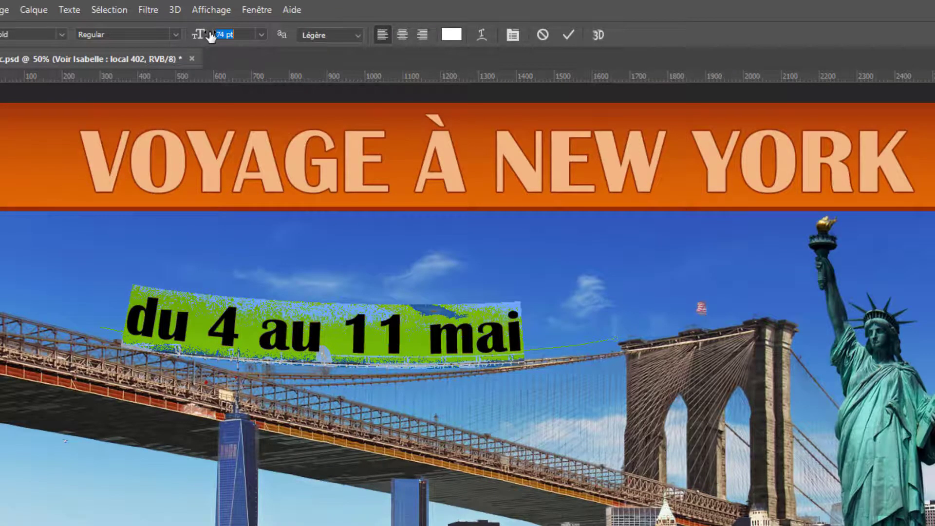
pyautogui.click(181, 320)
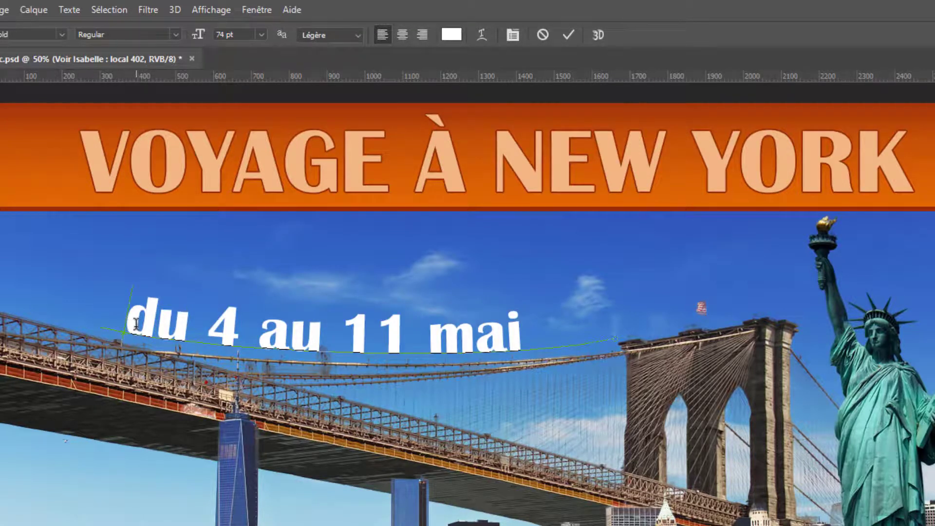
# Shift the date text's starting point along its path and move the path's first anchor inward, closer to the cable.
pyautogui.press('ctrl')
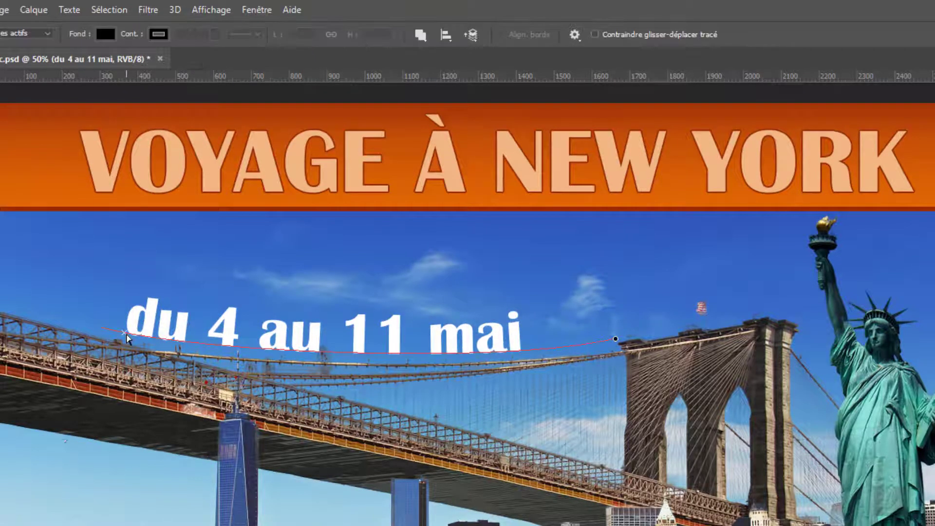
pyautogui.moveTo(132, 333)
pyautogui.mouseDown()
pyautogui.moveTo(152, 334)
pyautogui.moveTo(122, 333)
pyautogui.mouseUp()
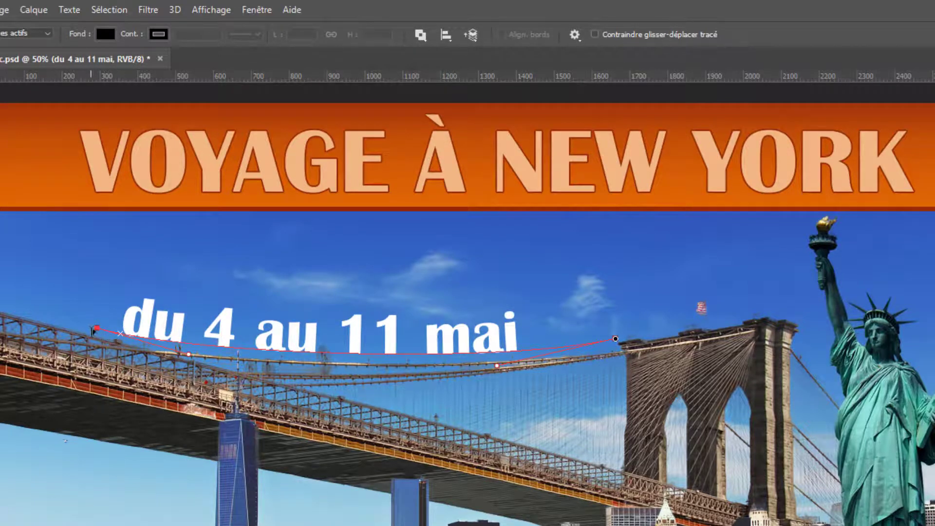
pyautogui.moveTo(97, 329); pyautogui.dragTo(154, 345)
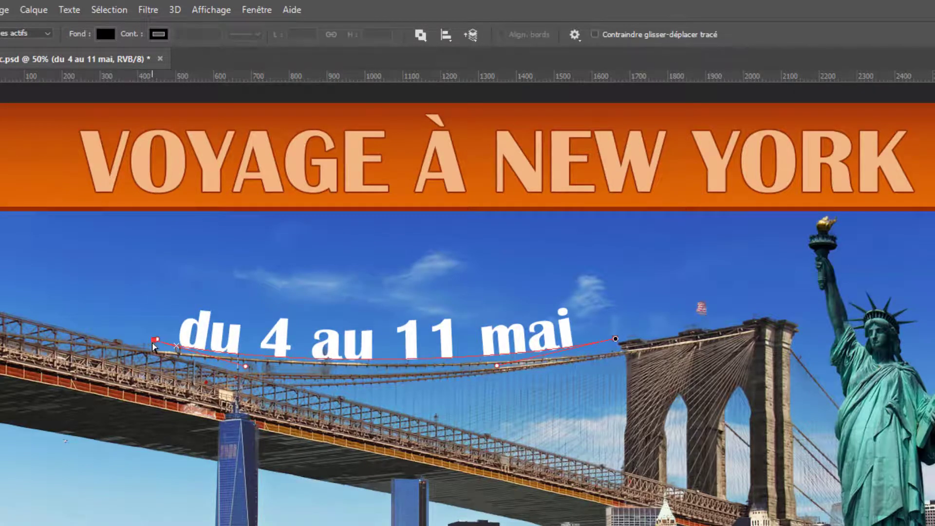
# Recolour the whole date text dark navy blue.
pyautogui.press('v')
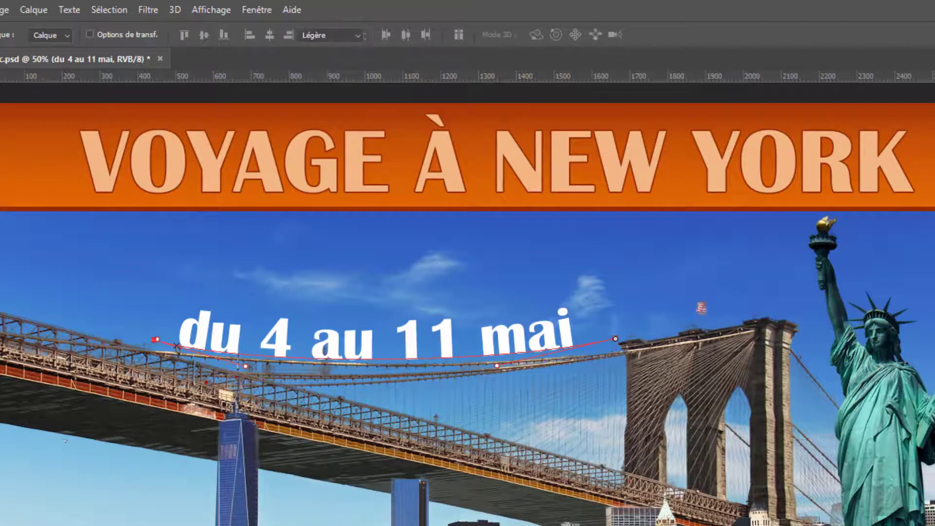
pyautogui.press('t')
pyautogui.click(443, 341)
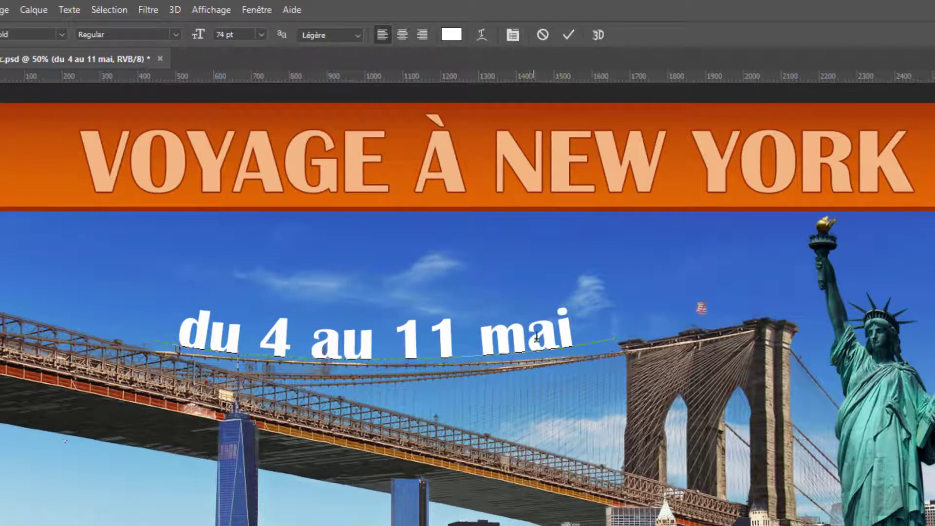
pyautogui.moveTo(574, 331); pyautogui.dragTo(259, 287)
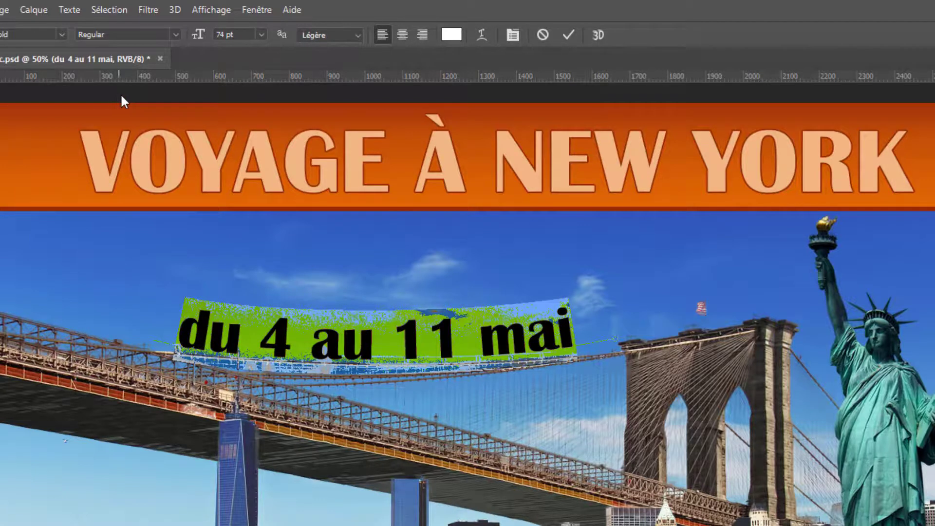
pyautogui.click(451, 34)
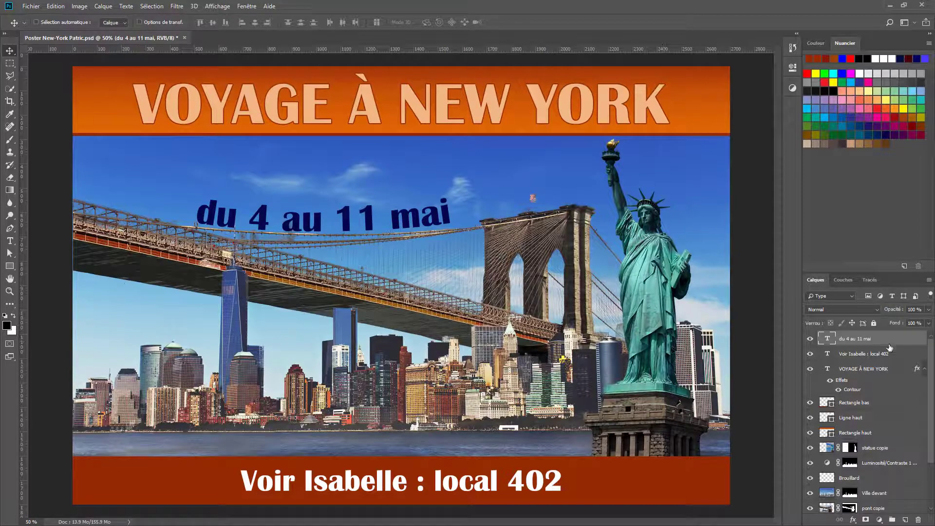
# Add a Contour layer style to the "du 4 au 11 mai" layer and set its colour to white (ffffff).
pyautogui.doubleClick(894, 340)
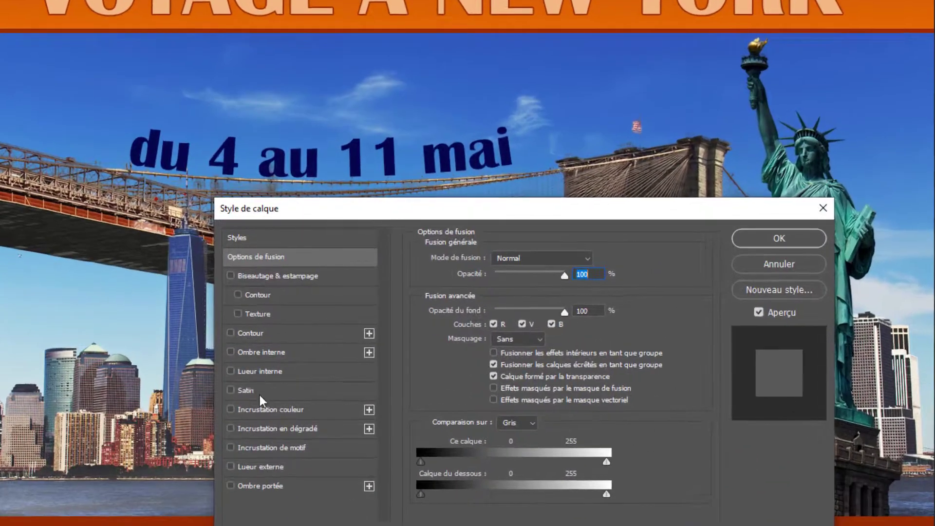
pyautogui.click(263, 335)
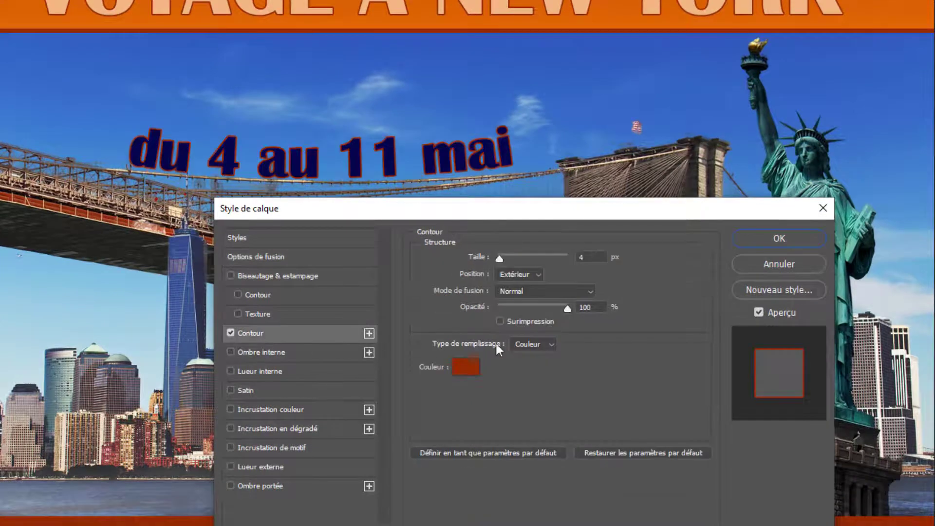
pyautogui.click(461, 368)
pyautogui.write('ffffff')
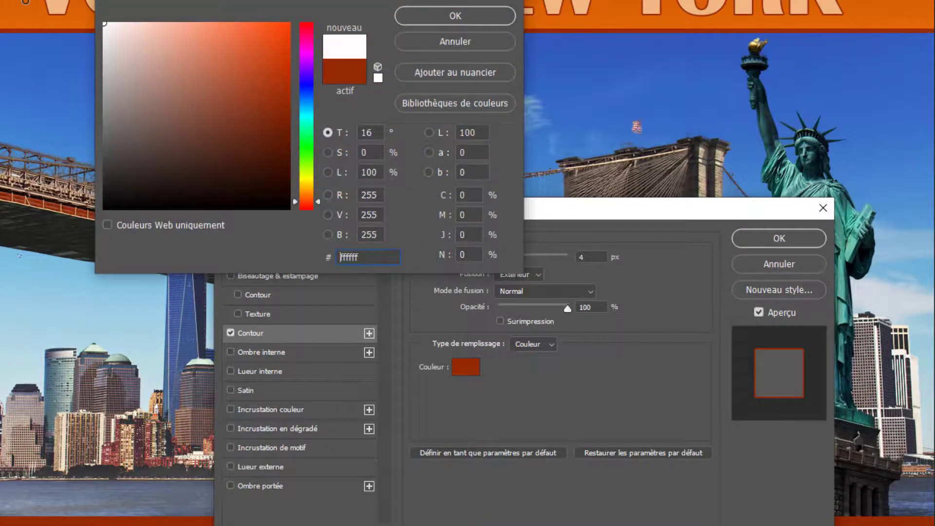
pyautogui.click(434, 10)
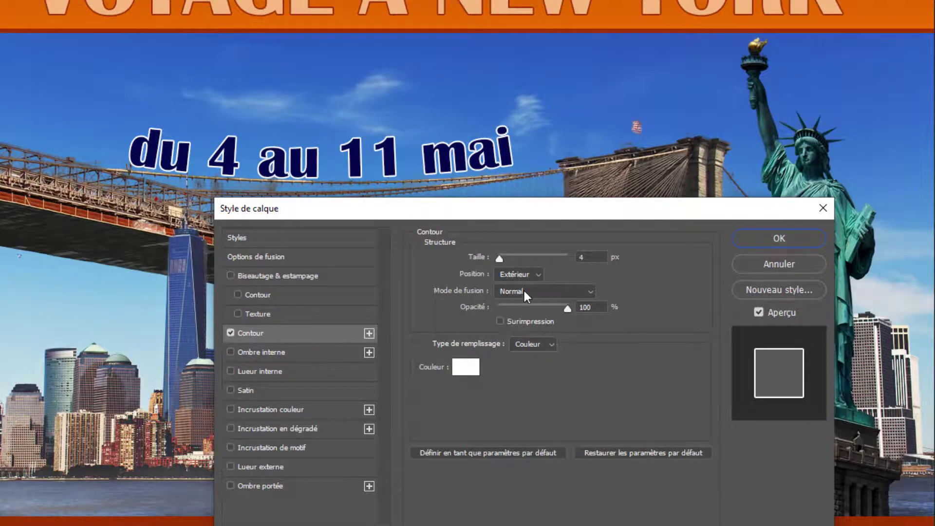
# Try the Centre position for the date's outline and return it to Extérieur.
pyautogui.click(513, 271)
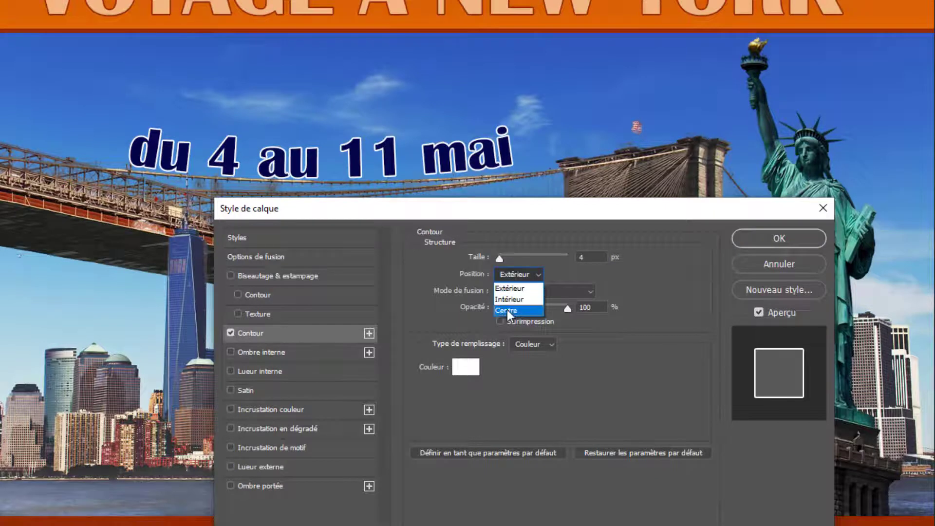
pyautogui.click(507, 310)
pyautogui.click(511, 274)
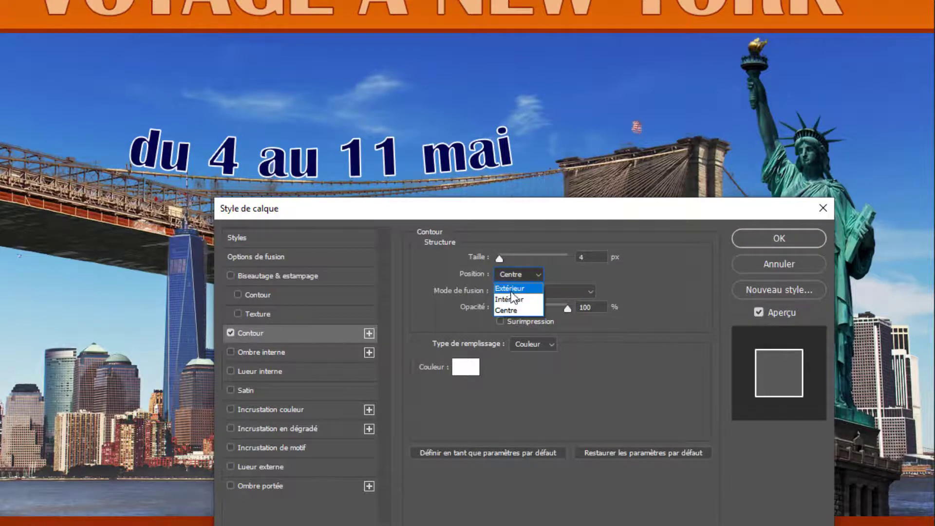
pyautogui.click(511, 288)
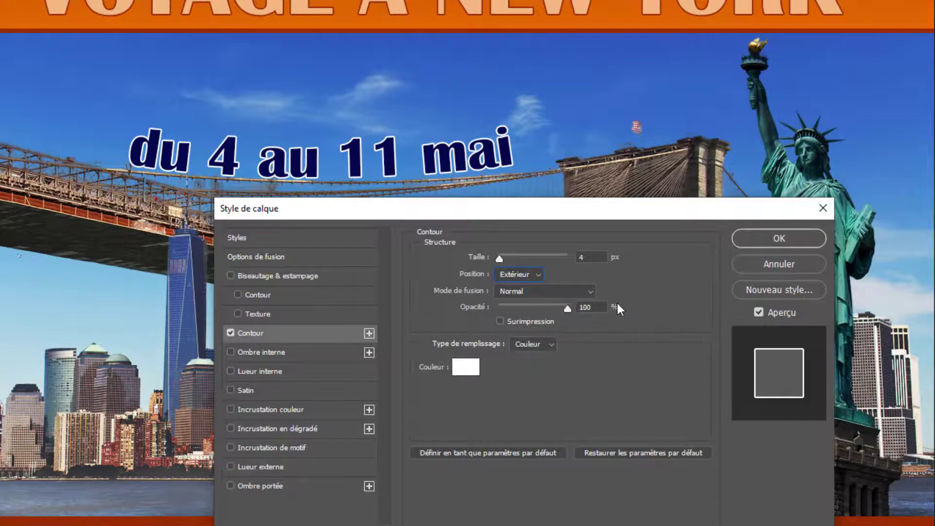
# Set the outline's size to 3 px and apply the layer style.
pyautogui.click(499, 257)
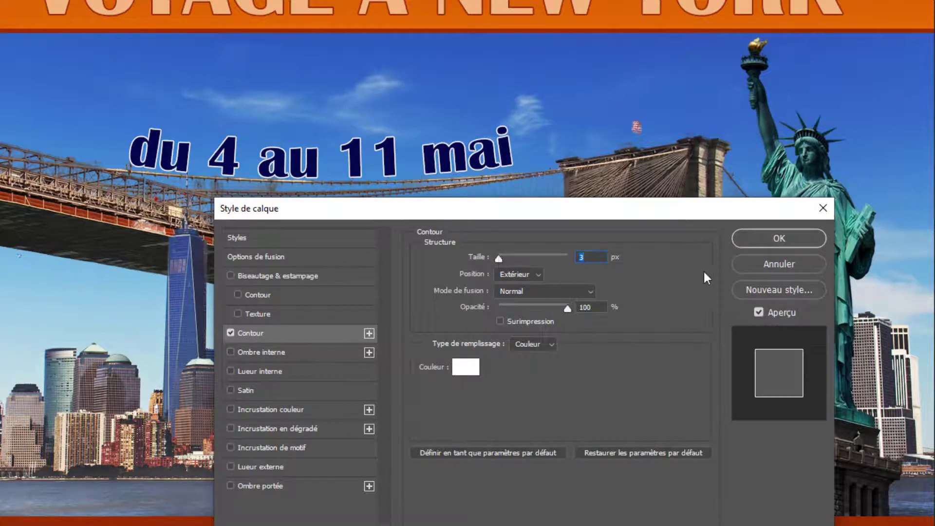
pyautogui.click(757, 238)
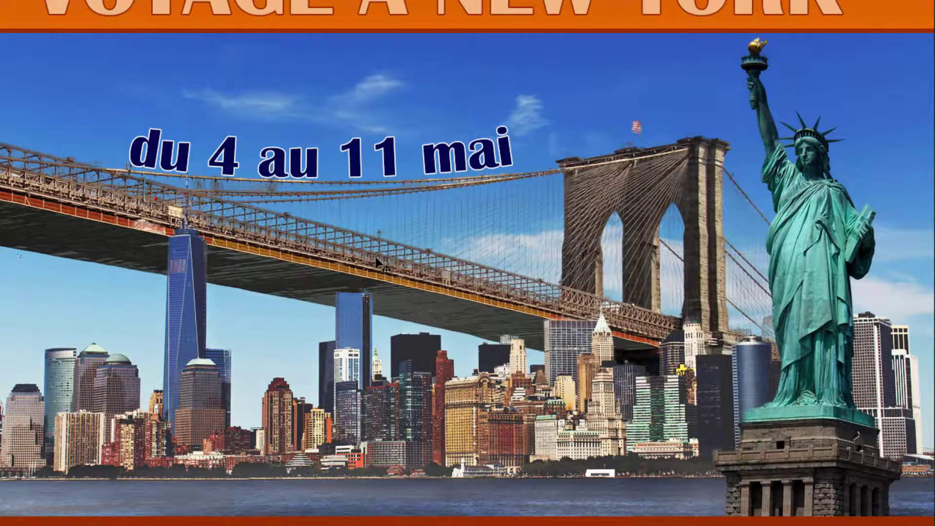
# Fine-tune the date text's start point and its path's first direction handle so the text follows the cable, and finish the path edit.
pyautogui.press('a')
pyautogui.click(123, 165)
pyautogui.moveTo(124, 165); pyautogui.dragTo(116, 164)
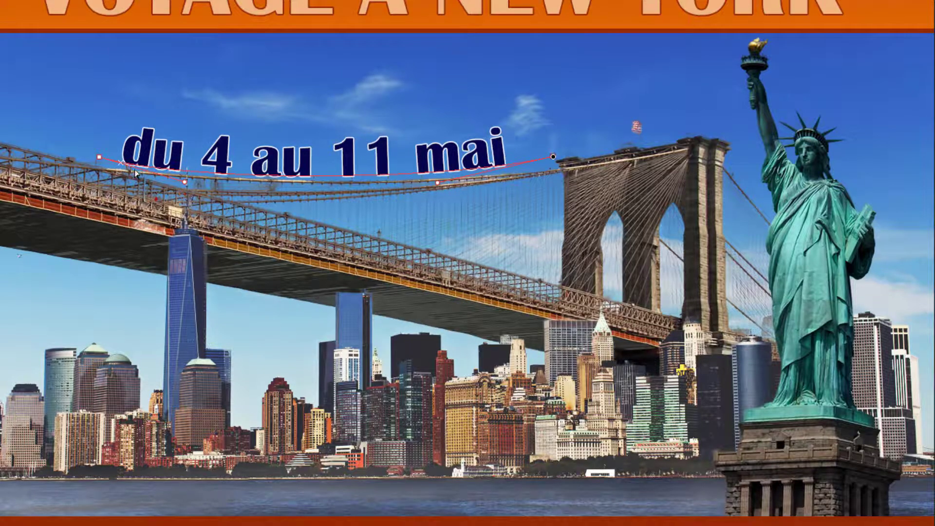
pyautogui.moveTo(188, 183); pyautogui.dragTo(189, 173)
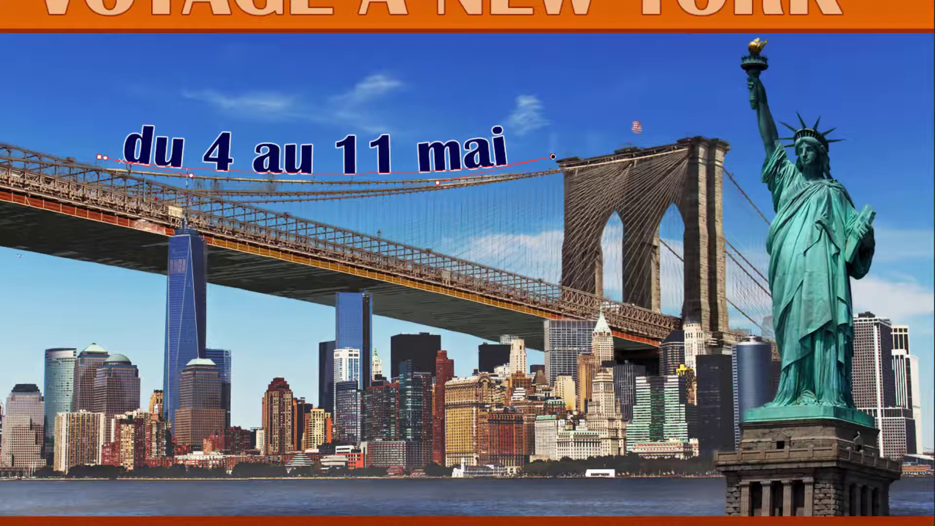
pyautogui.press('Return')
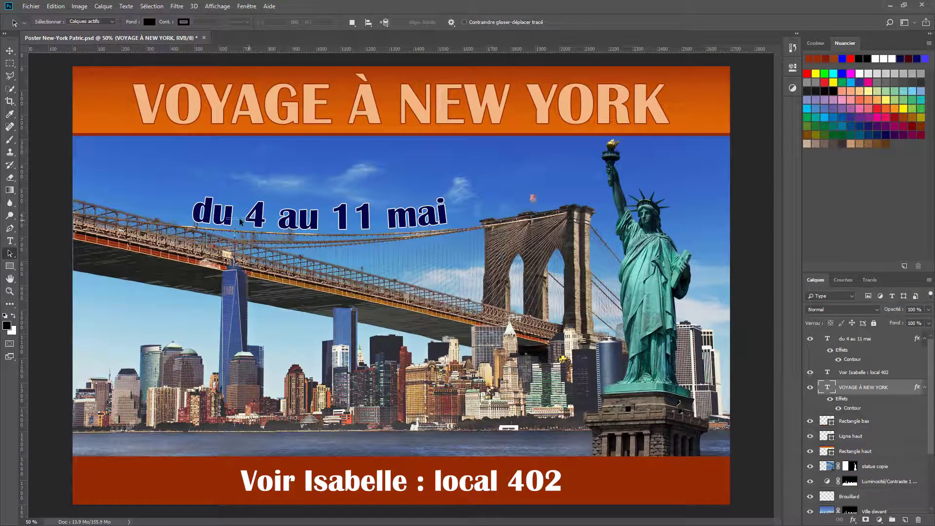
# Shift the start point of the "du 4 au 11 mai" text along its path towards the bridge tower and finish the path edit.
pyautogui.click(856, 338)
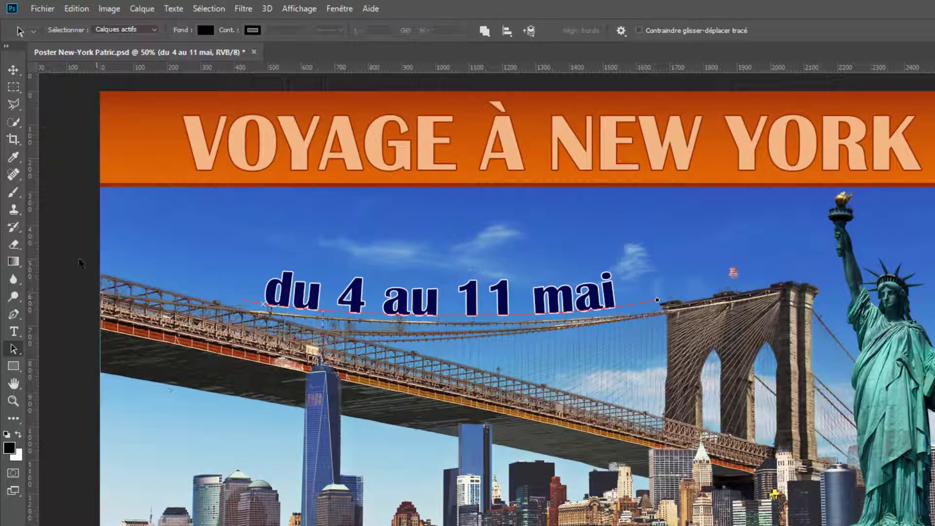
pyautogui.rightClick(14, 349)
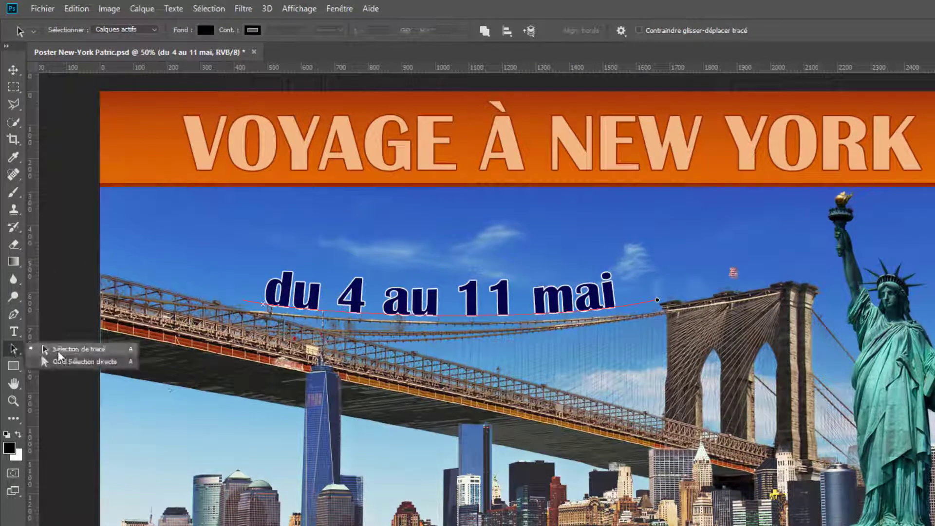
pyautogui.click(73, 349)
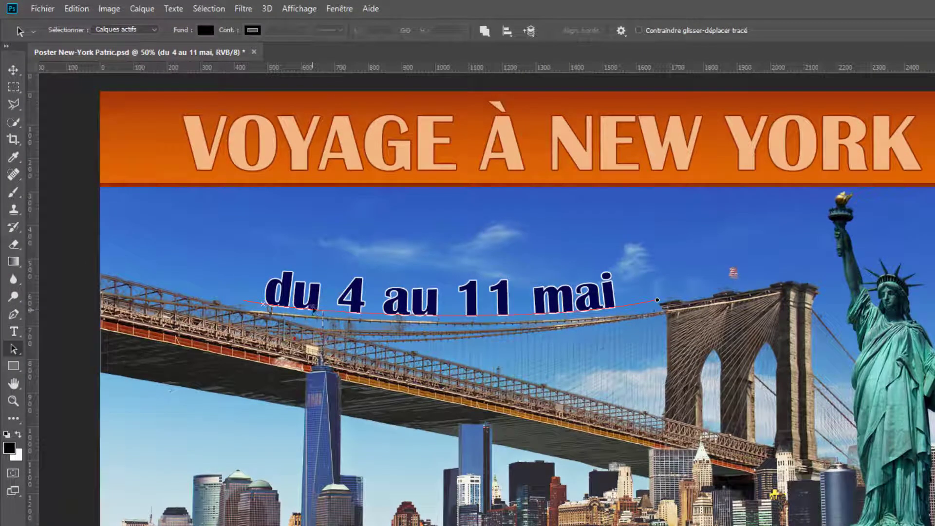
pyautogui.moveTo(265, 303); pyautogui.dragTo(297, 299)
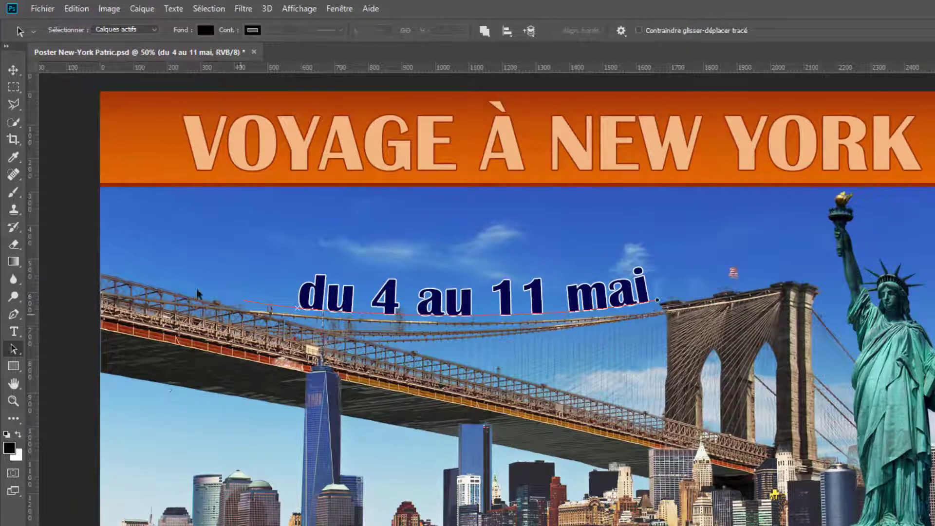
pyautogui.click(13, 70)
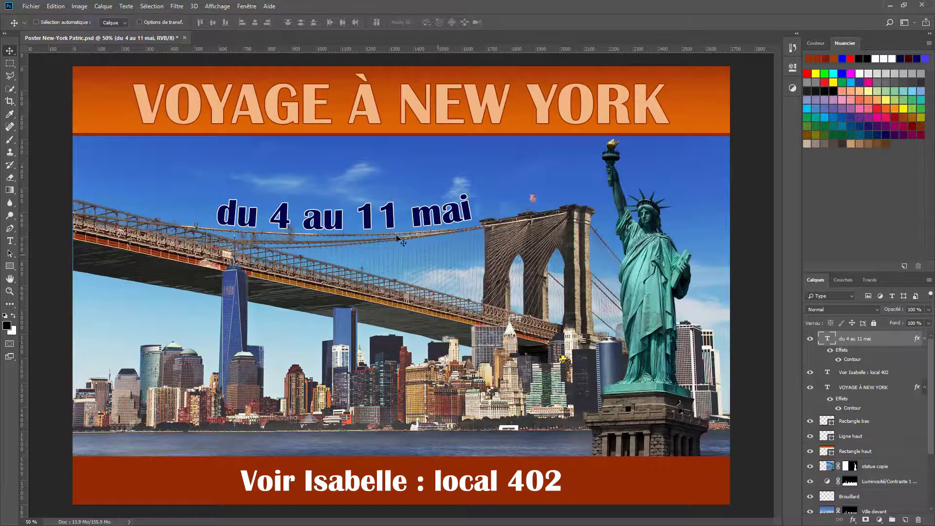
# Import and embed the contact's portrait file from the Photoshop folder's Partie 7 subfolder into the poster.
pyautogui.click(29, 6)
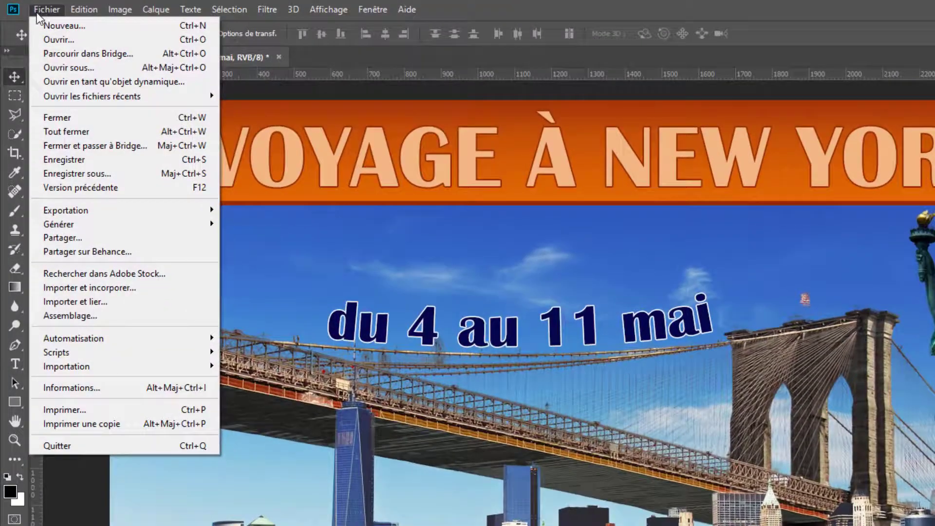
pyautogui.click(85, 287)
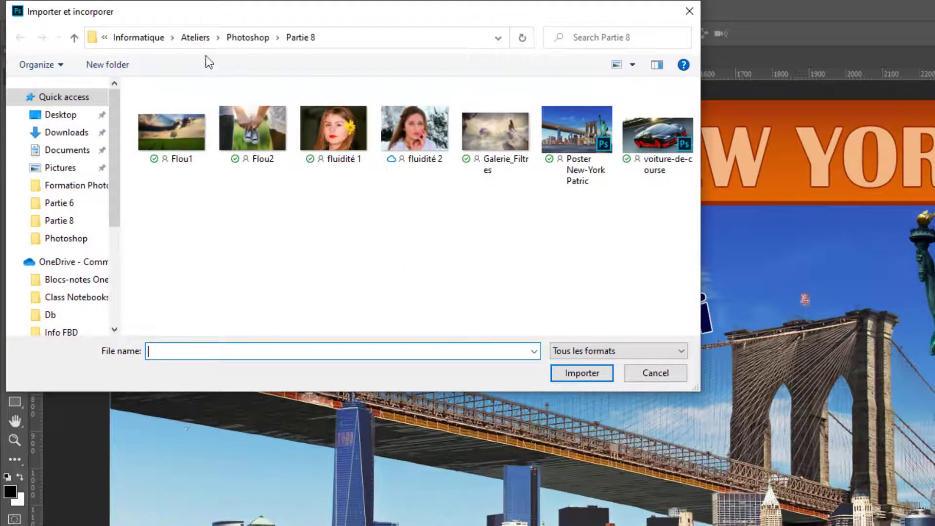
pyautogui.click(254, 39)
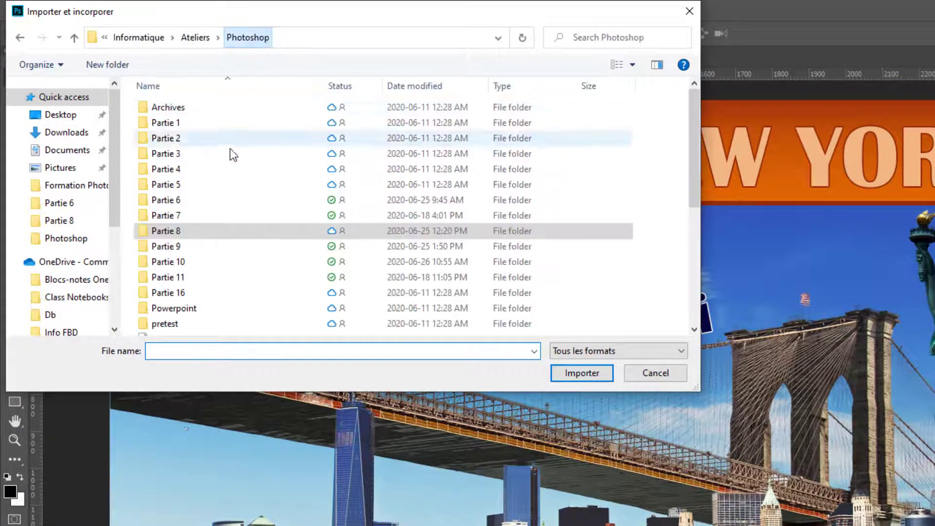
pyautogui.doubleClick(165, 213)
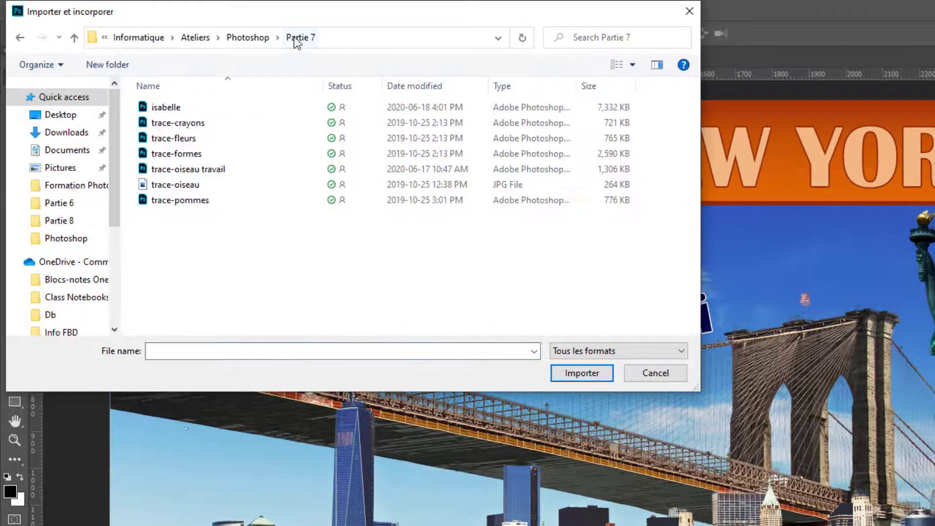
pyautogui.click(167, 108)
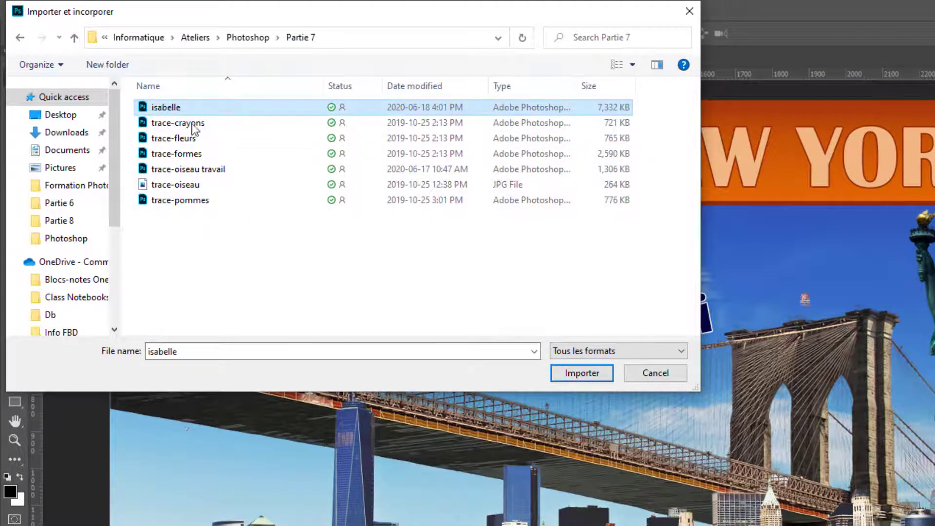
pyautogui.click(580, 372)
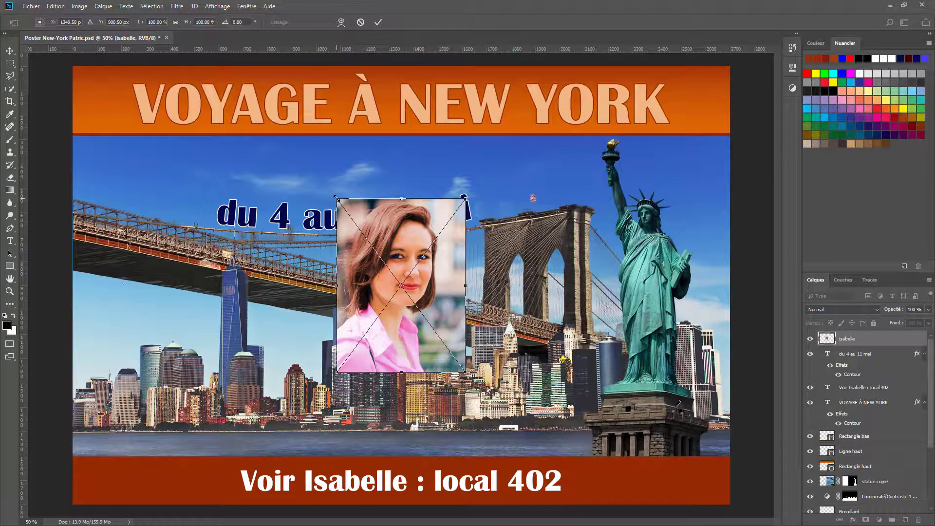
# Scale the portrait to about 61%, rotate it about 5.4°, place it beside the contact text over the statue's pedestal and commit the transform.
pyautogui.moveTo(336, 198); pyautogui.dragTo(387, 265)
pyautogui.moveTo(428, 295); pyautogui.dragTo(612, 400)
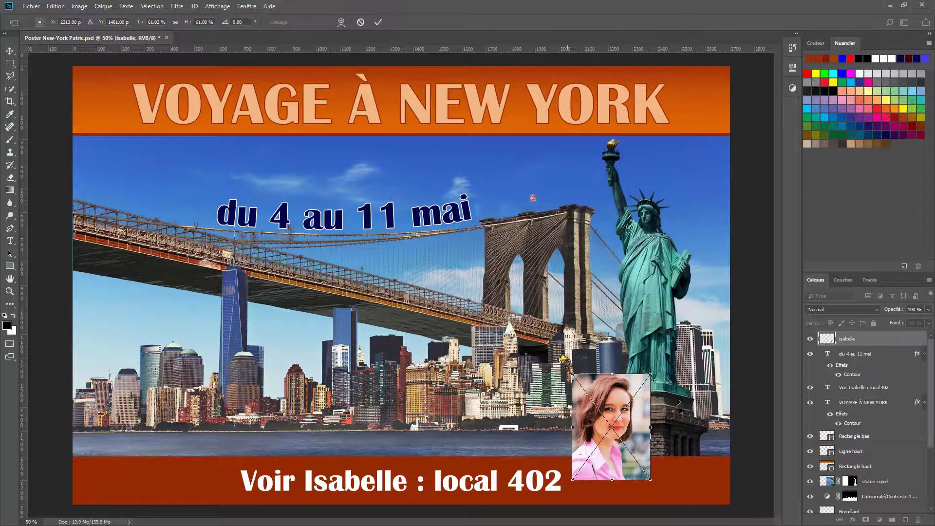
pyautogui.moveTo(569, 368); pyautogui.dragTo(575, 365)
pyautogui.moveTo(612, 400); pyautogui.dragTo(625, 415)
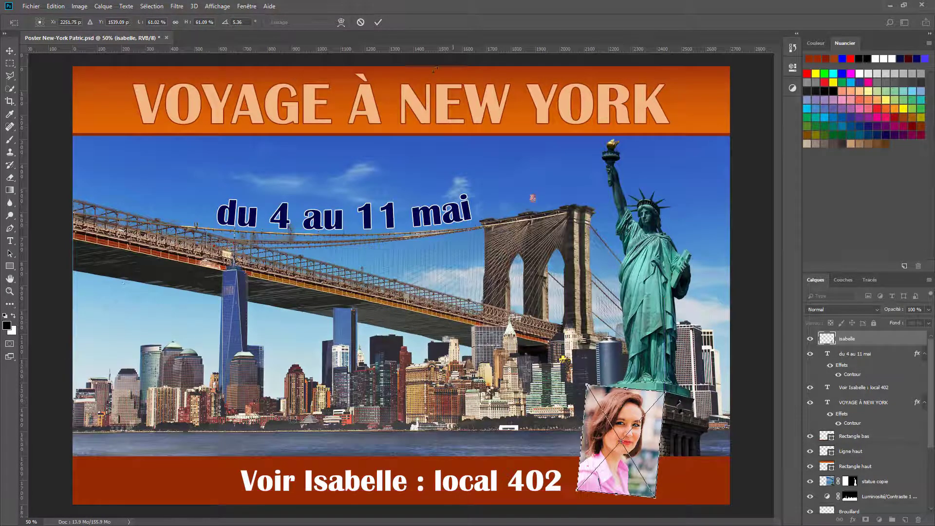
pyautogui.click(378, 22)
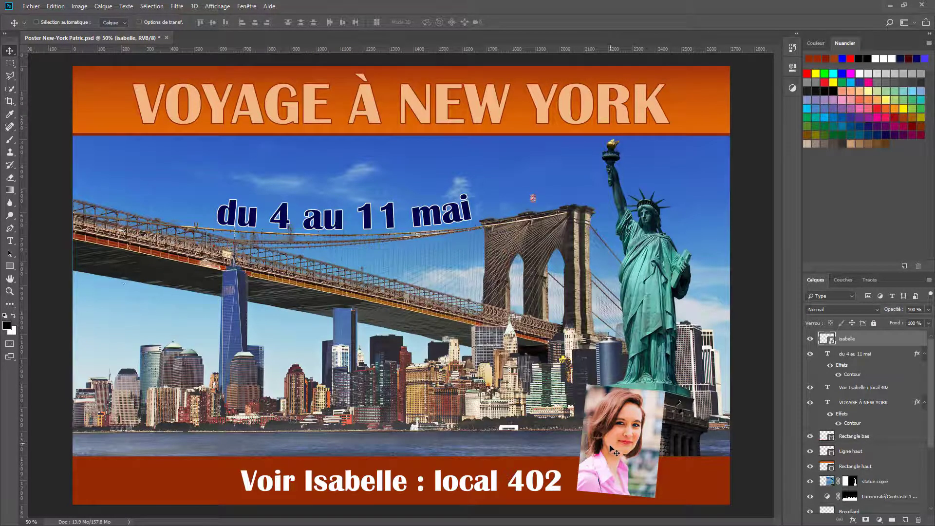
# Add an Ombre portée layer style to the portrait with a 137° angle and reduce its distance, spread and size.
pyautogui.doubleClick(888, 342)
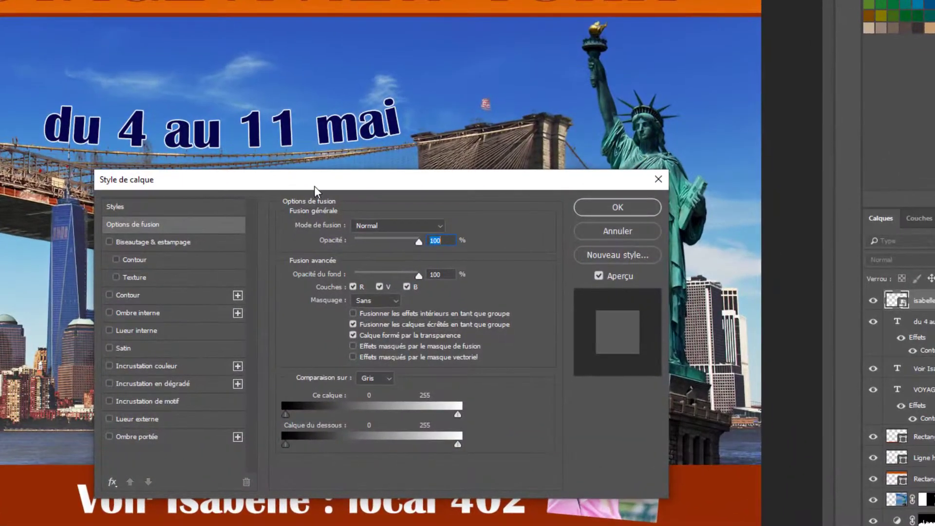
pyautogui.moveTo(410, 256); pyautogui.dragTo(384, 157)
pyautogui.moveTo(276, 47); pyautogui.dragTo(321, 30)
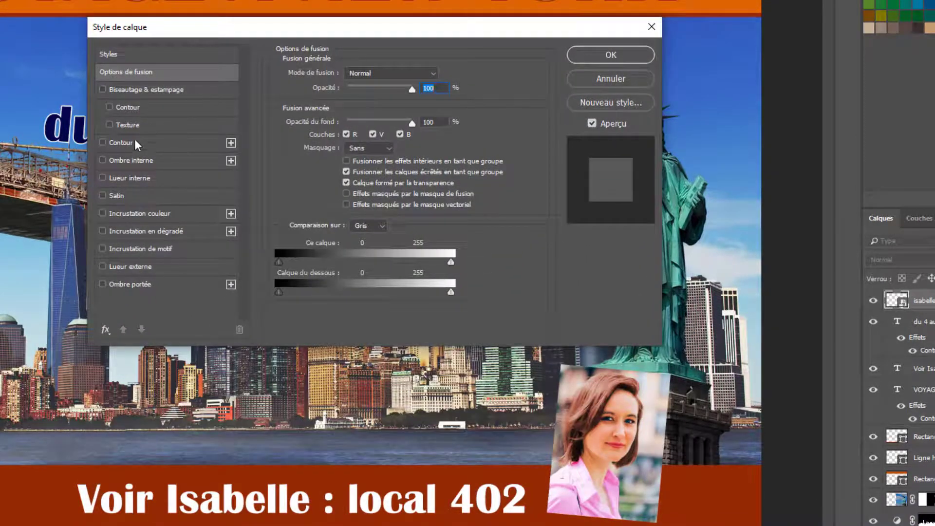
pyautogui.click(134, 284)
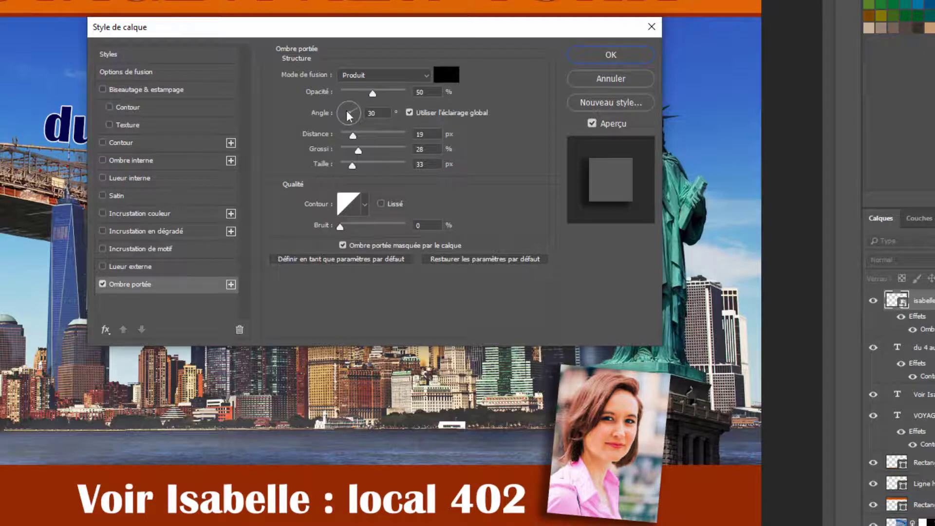
pyautogui.moveTo(355, 113); pyautogui.dragTo(343, 113)
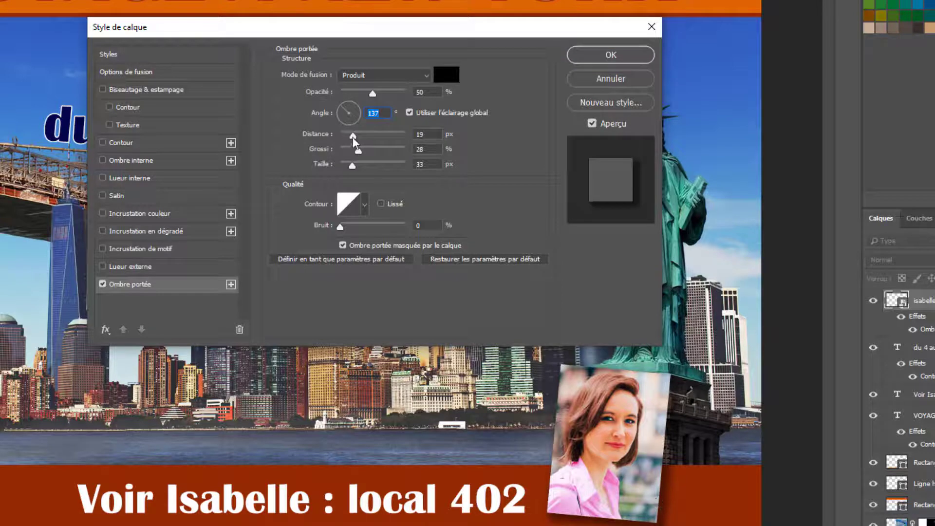
pyautogui.moveTo(352, 135); pyautogui.dragTo(346, 156)
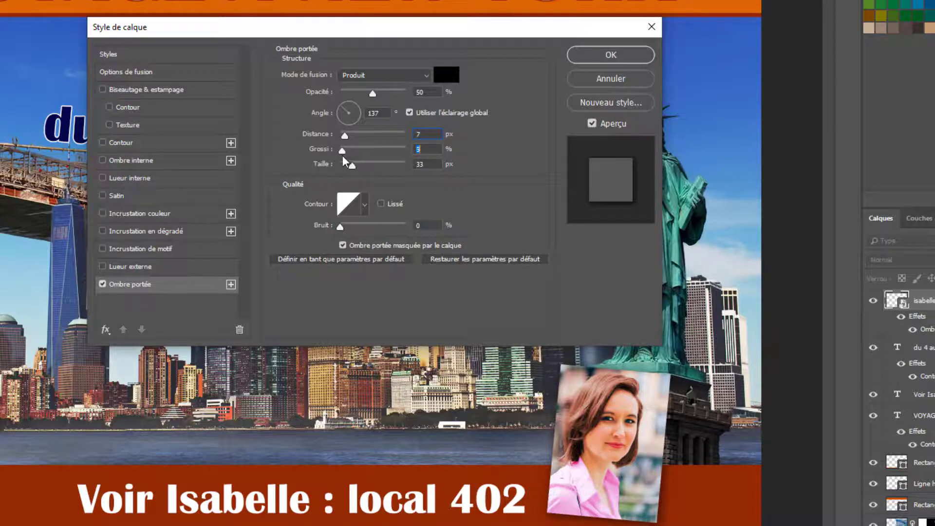
pyautogui.moveTo(344, 155); pyautogui.dragTo(349, 164)
pyautogui.click(345, 138)
# Add a Contour layer style to the portrait and set its colour to a dark brownish red.
pyautogui.click(121, 143)
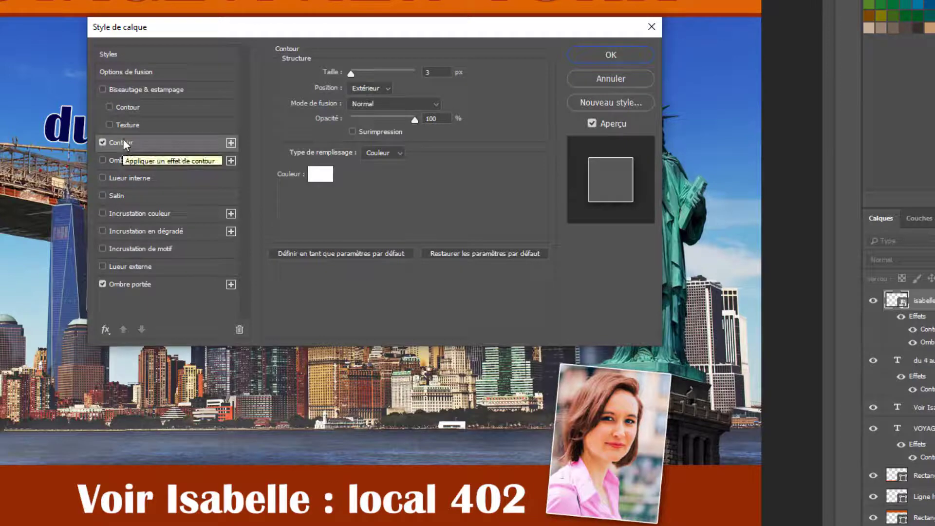
pyautogui.click(320, 175)
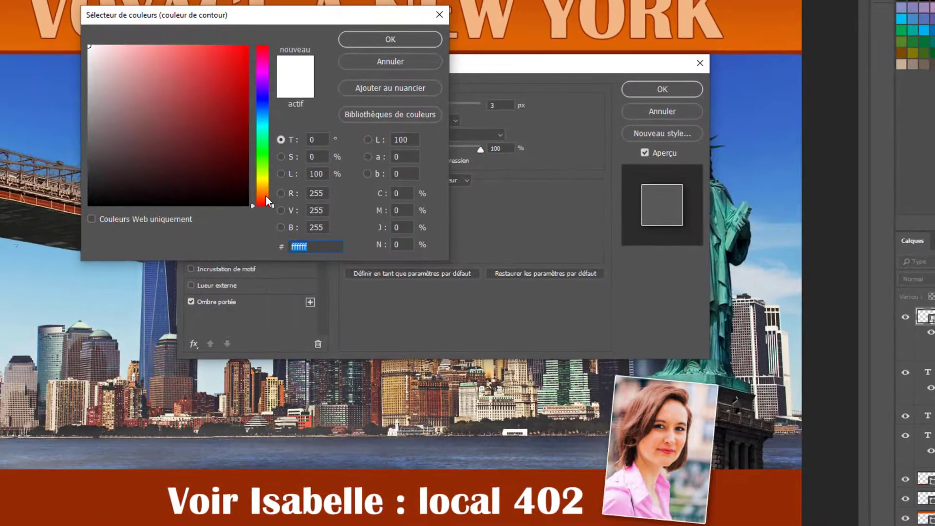
pyautogui.click(265, 195)
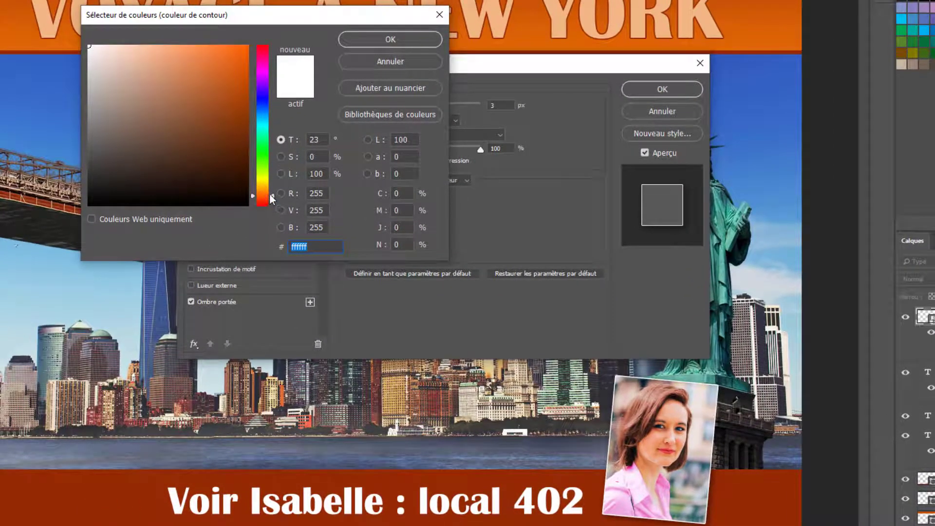
pyautogui.moveTo(242, 147); pyautogui.dragTo(251, 149)
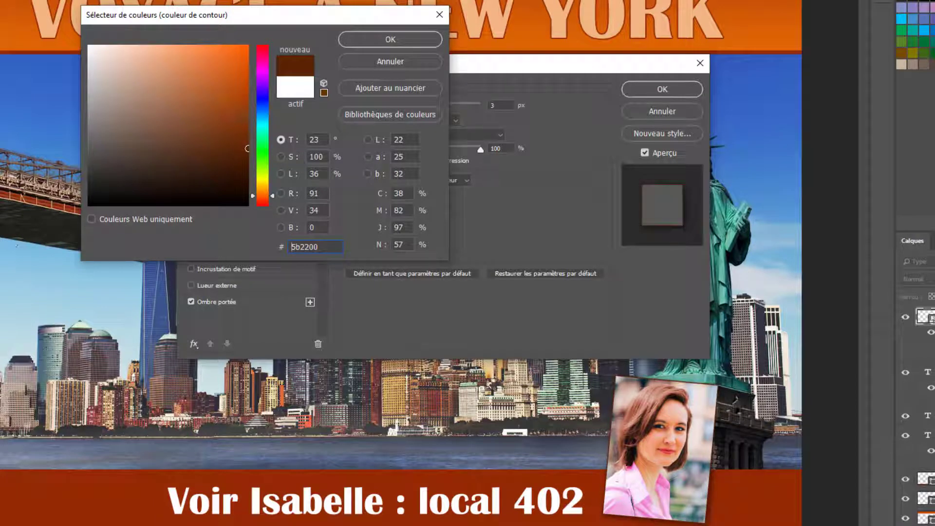
pyautogui.moveTo(273, 195); pyautogui.dragTo(273, 200)
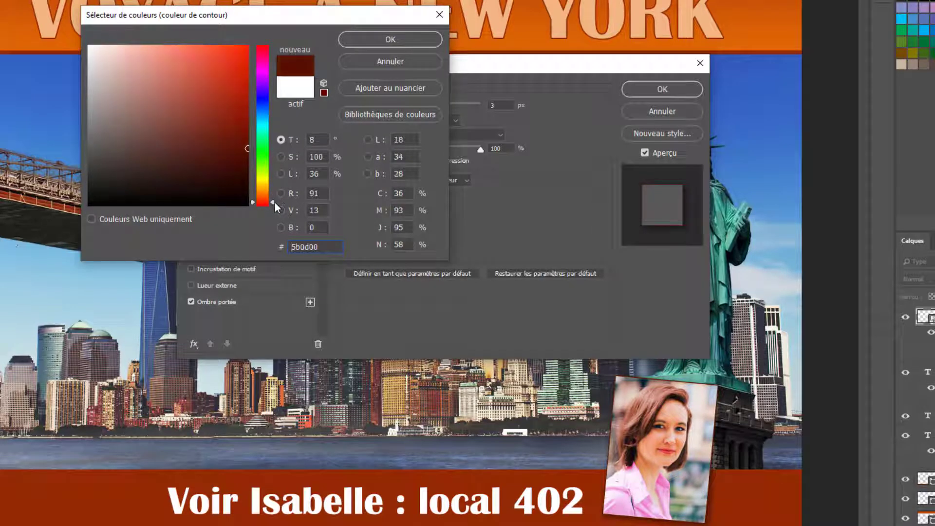
pyautogui.moveTo(253, 148); pyautogui.dragTo(268, 200)
pyautogui.moveTo(245, 137); pyautogui.dragTo(254, 146)
pyautogui.click(390, 39)
# Set the portrait's outline to 8 px with the Intérieur position and apply the layer style.
pyautogui.moveTo(421, 106); pyautogui.dragTo(424, 106)
pyautogui.click(438, 120)
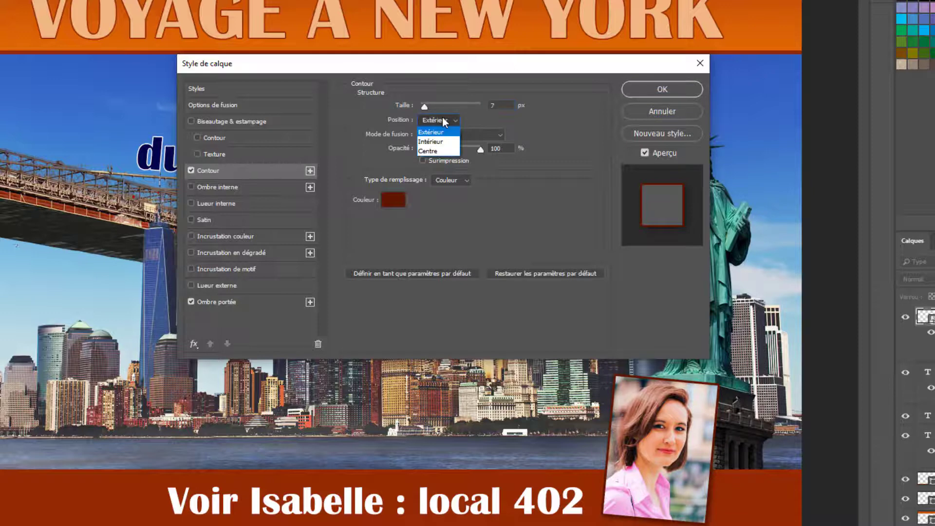
pyautogui.click(437, 142)
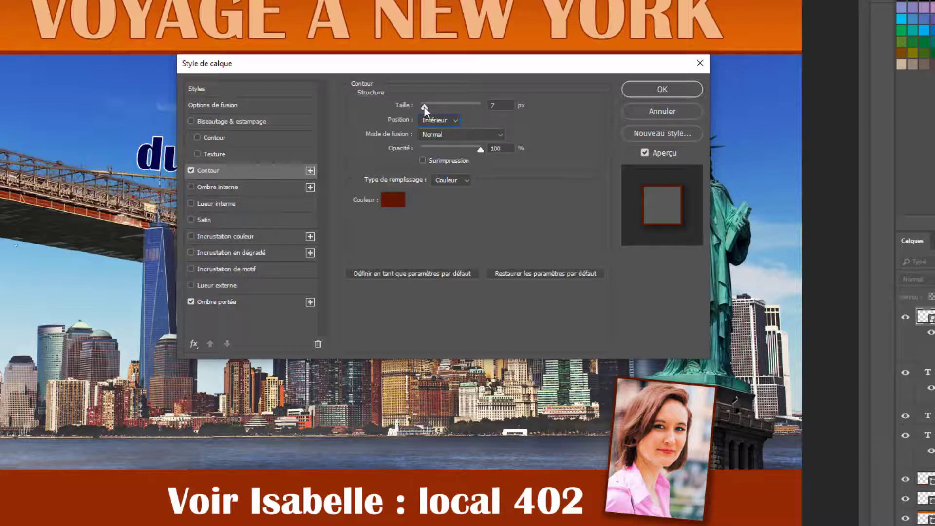
pyautogui.moveTo(425, 107); pyautogui.dragTo(425, 106)
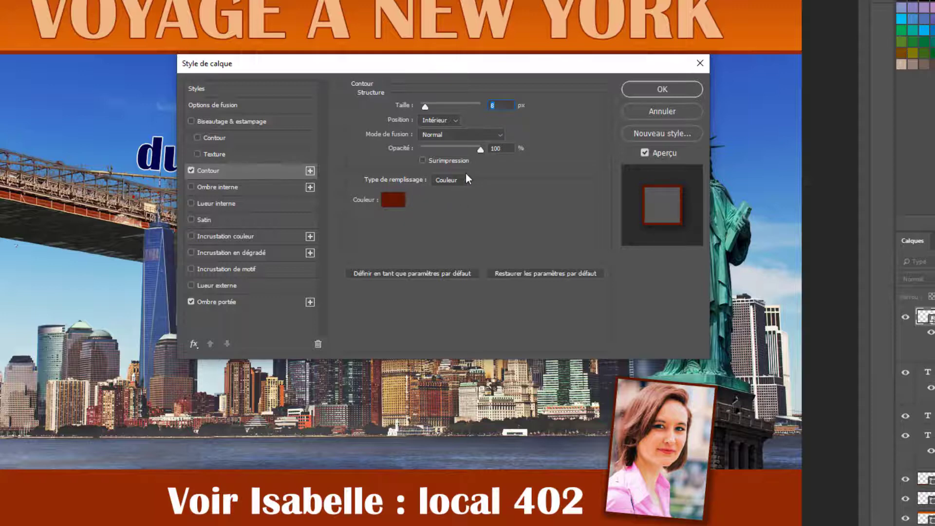
pyautogui.click(642, 88)
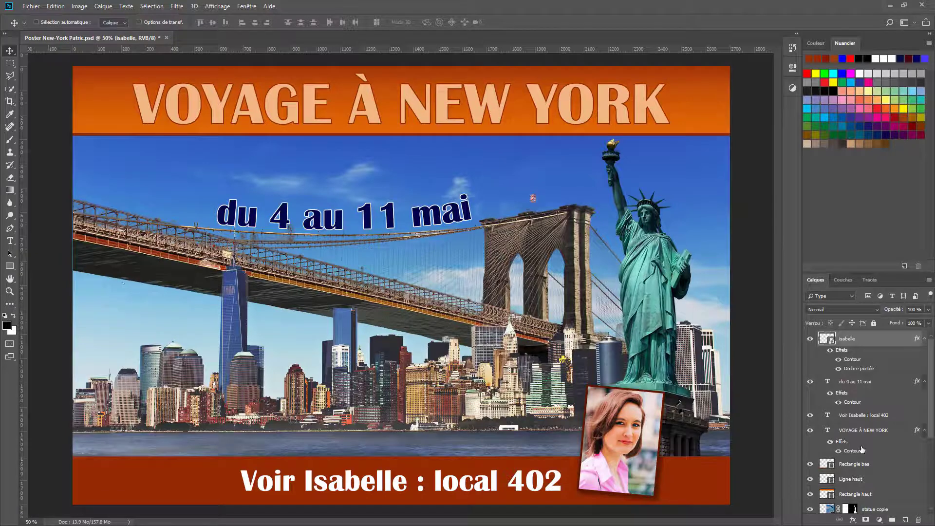
# Select the portrait and contact text layers together and move them about 212 px horizontally to centre the pair on the poster.
pyautogui.keyDown('ctrl'); pyautogui.click(867, 414); pyautogui.keyUp('ctrl')
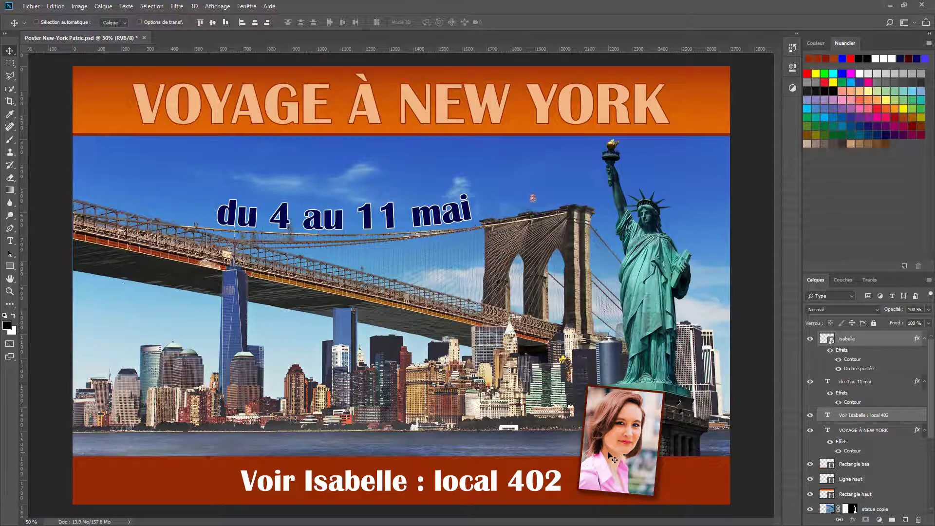
pyautogui.moveTo(608, 453); pyautogui.dragTo(555, 454)
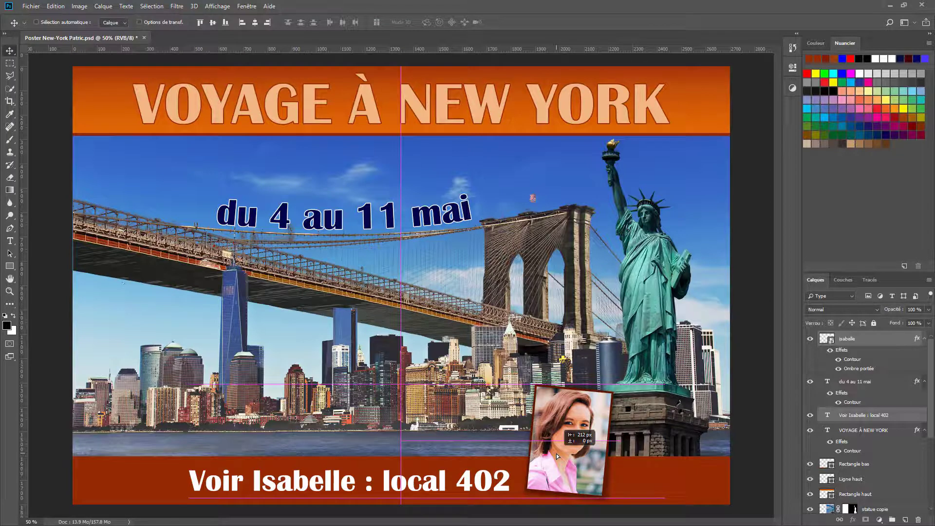
pyautogui.moveTo(556, 454); pyautogui.dragTo(556, 454)
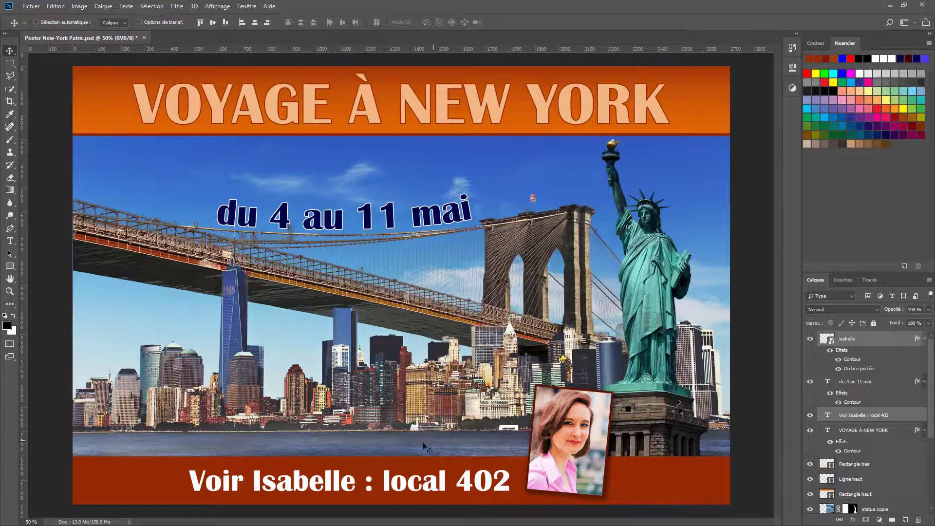
# Add an Ombre portée style to the contact text layer with 50% opacity, 137° angle, 8 px distance, 13% spread and 24 px size.
pyautogui.click(874, 415)
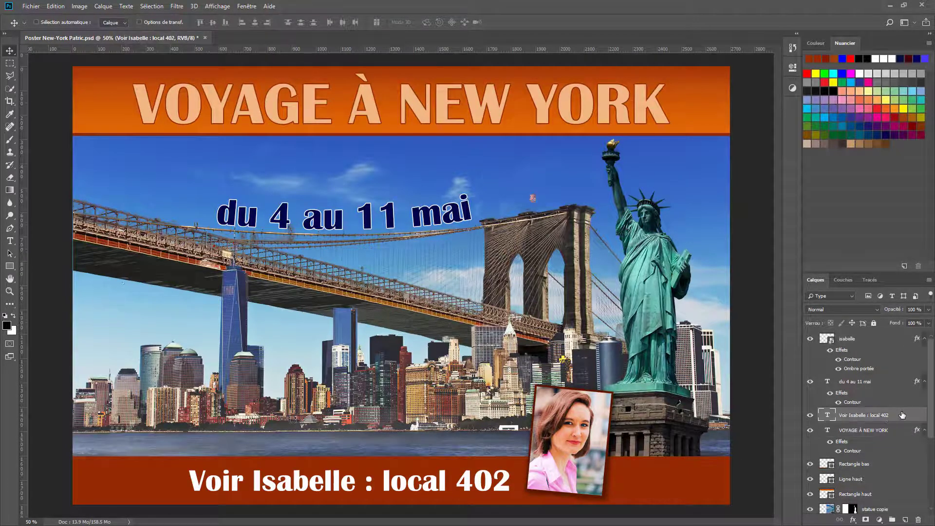
pyautogui.doubleClick(901, 415)
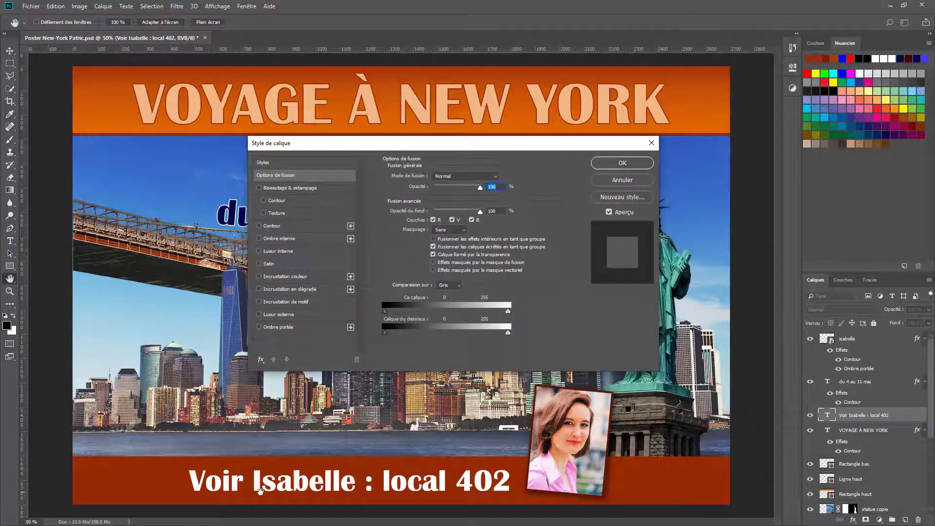
pyautogui.click(278, 327)
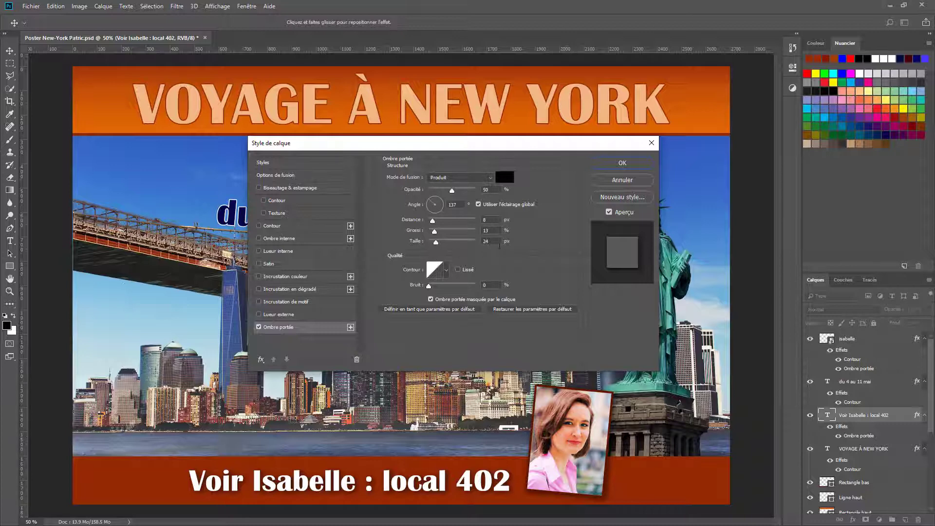
pyautogui.click(622, 164)
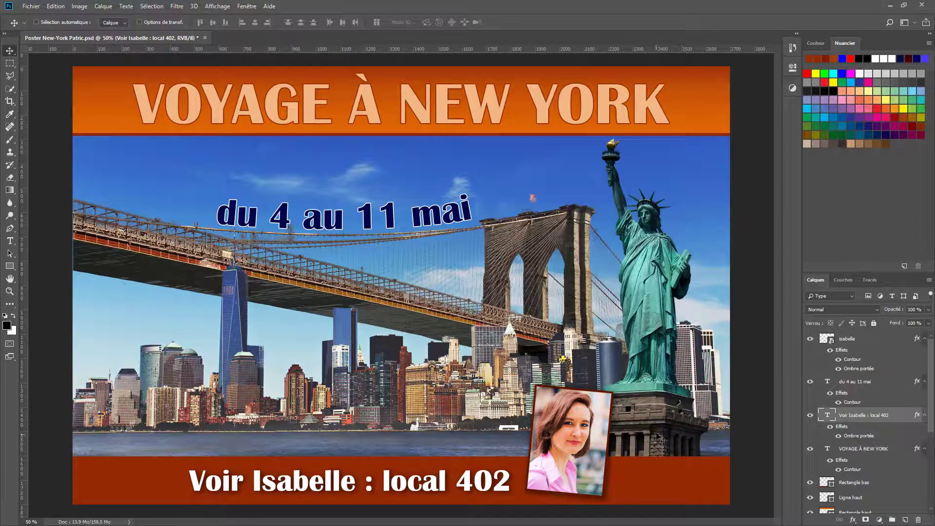
# Scale the Statue of Liberty layer up to about 124% and reposition it so its feet meet the lower red band.
pyautogui.keyDown('ctrl'); pyautogui.click(642, 429); pyautogui.keyUp('ctrl')
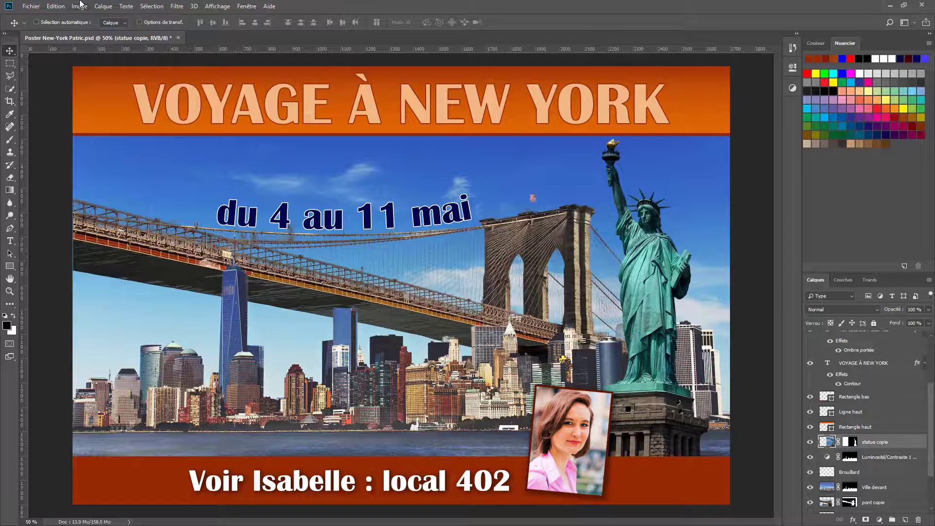
pyautogui.click(60, 7)
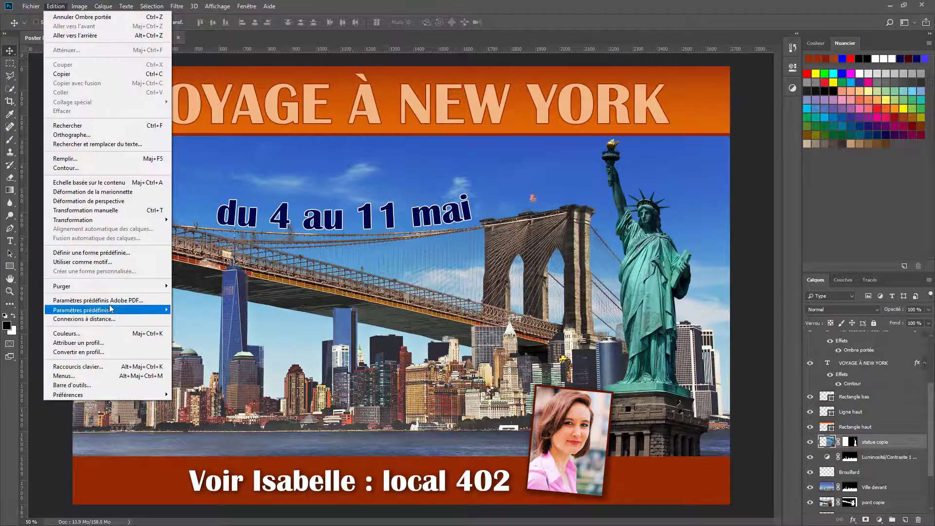
pyautogui.hotkey('ctrl', 't')
pyautogui.moveTo(312, 74); pyautogui.dragTo(311, 73)
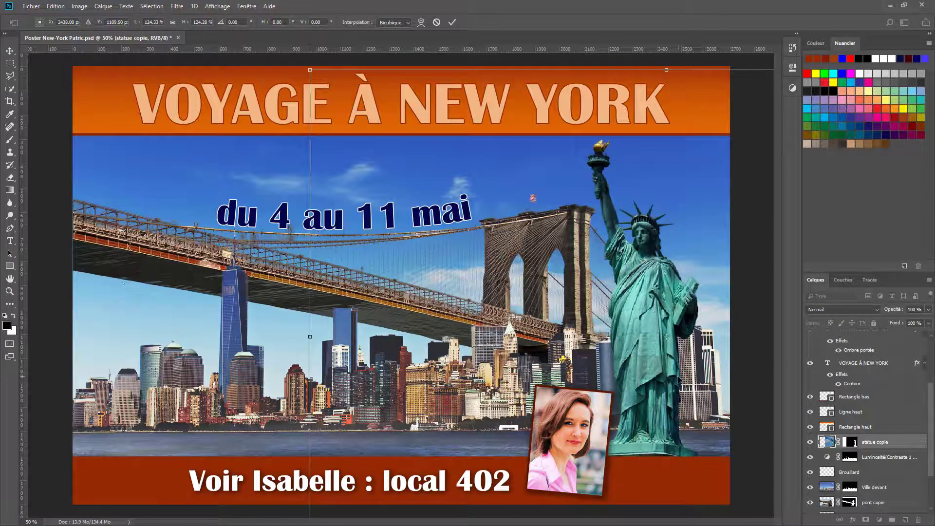
pyautogui.click(453, 22)
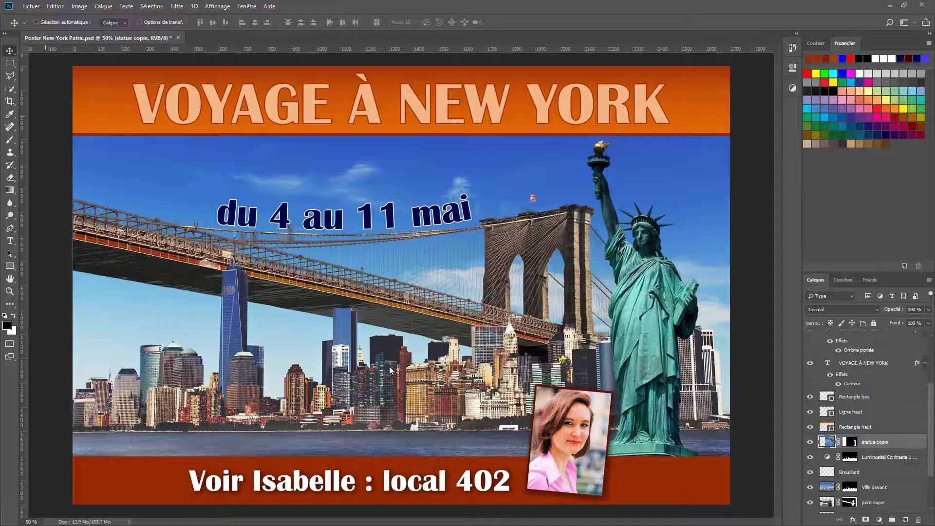
# Resample the poster to 72 pixels/inch with its dimensions in pixels, and view the reduced image at 100%.
pyautogui.click(82, 10)
pyautogui.click(104, 82)
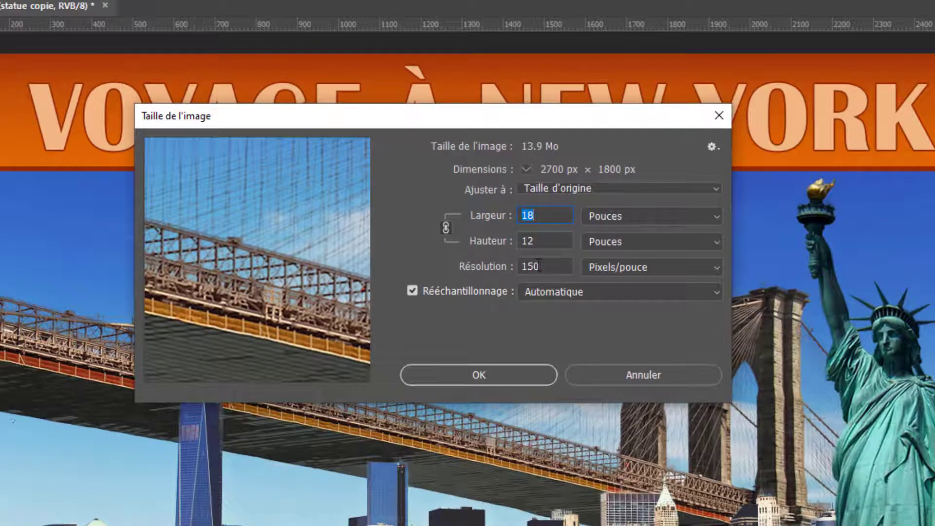
pyautogui.doubleClick(536, 266)
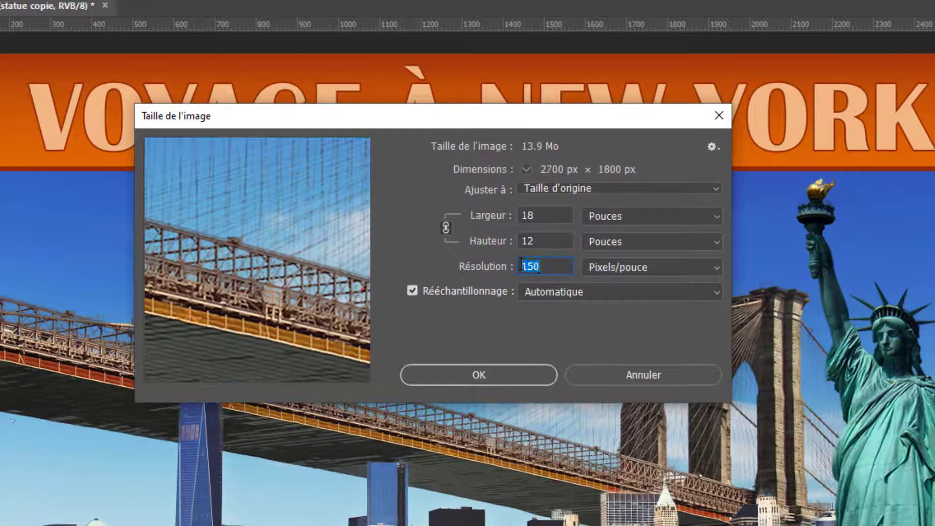
pyautogui.write('72')
pyautogui.click(538, 245)
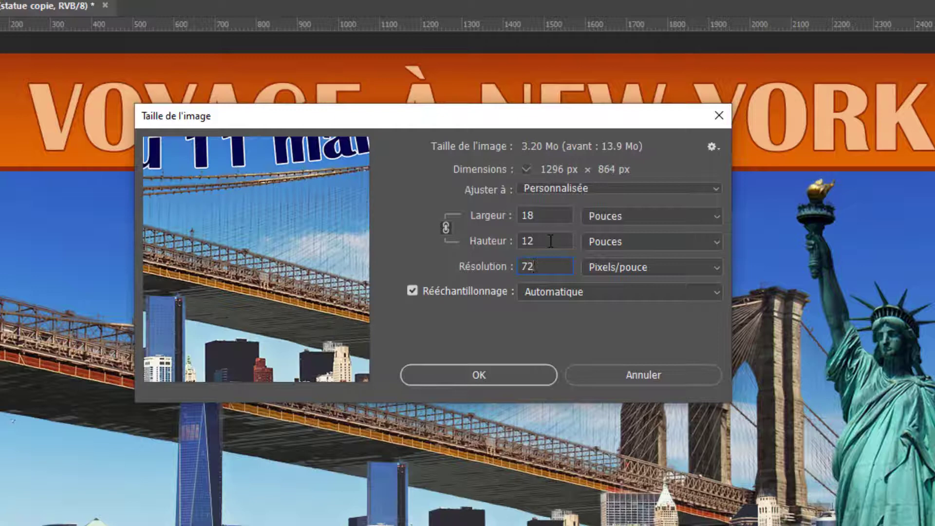
pyautogui.click(609, 218)
pyautogui.click(611, 244)
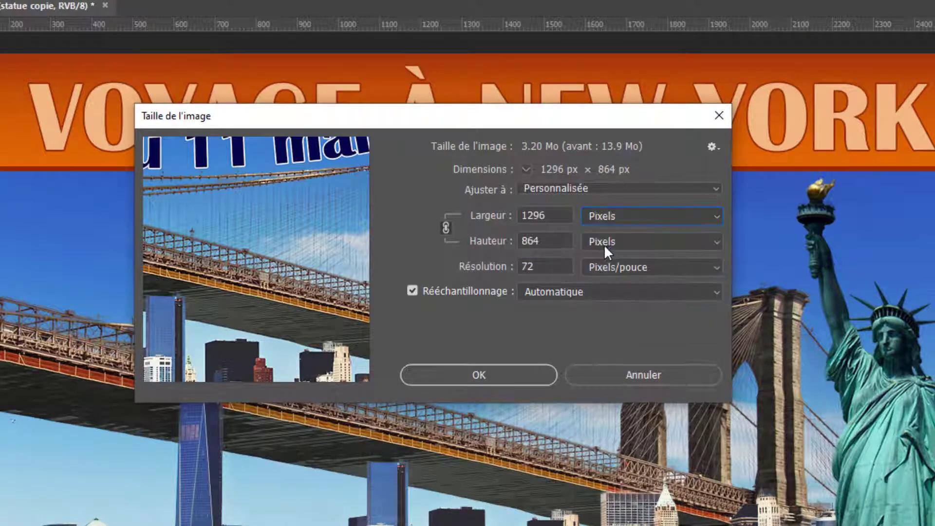
pyautogui.click(548, 271)
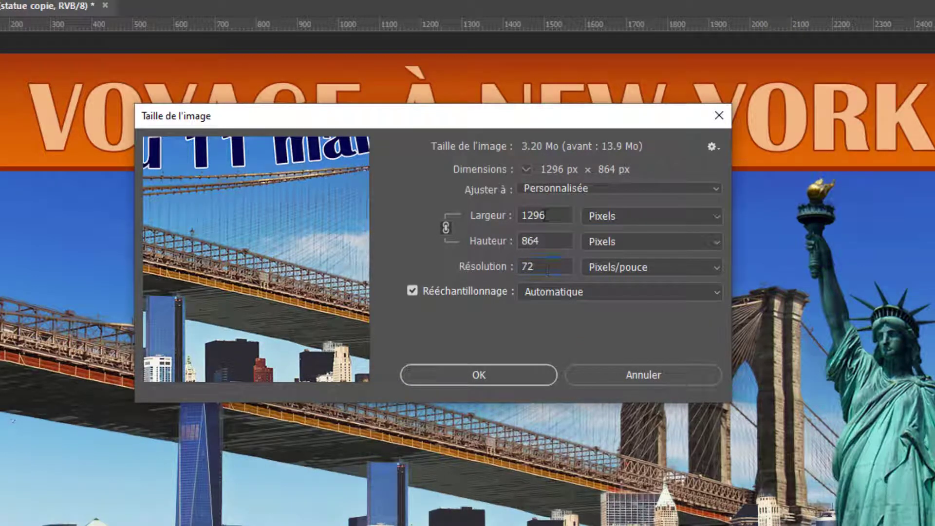
pyautogui.click(495, 371)
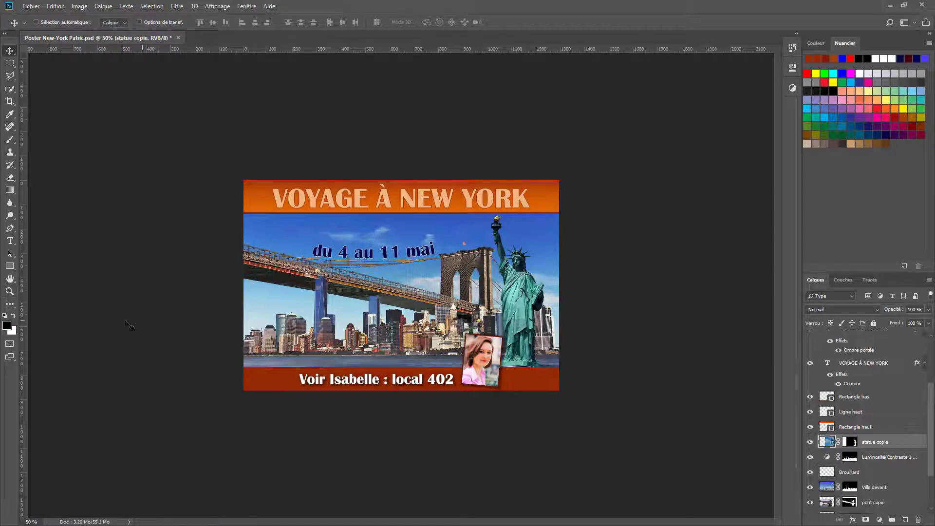
pyautogui.doubleClick(15, 291)
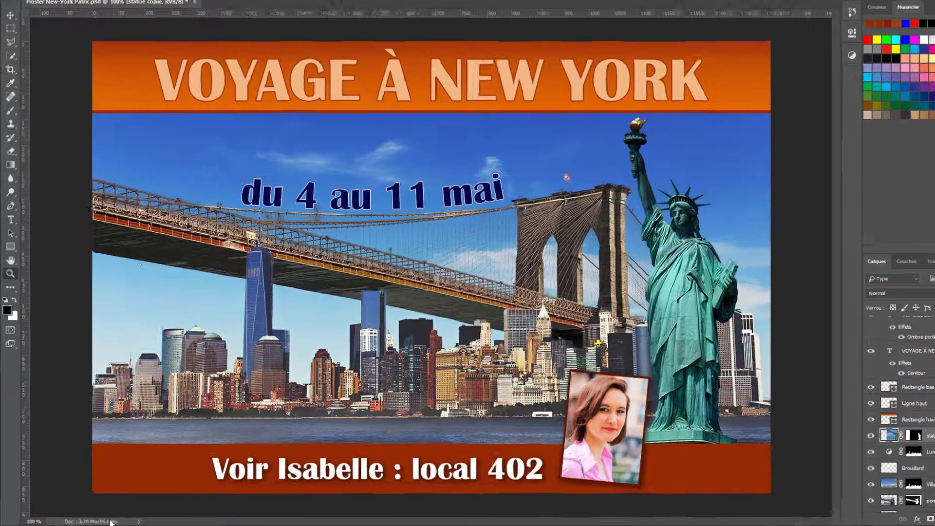
pyautogui.click(111, 521)
pyautogui.click(111, 521)
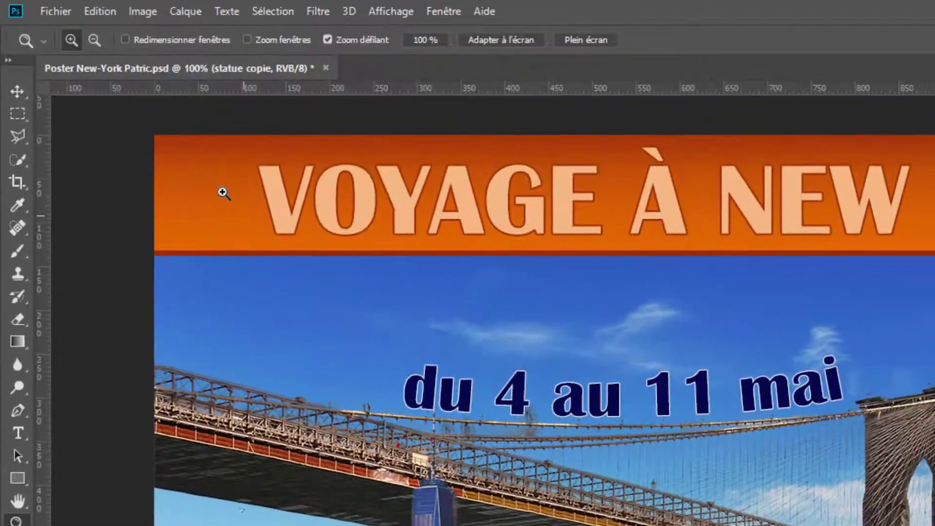
# Save the poster as a JPEG in the Partie 10 folder, appending 72dpi to the existing file name.
pyautogui.click(57, 10)
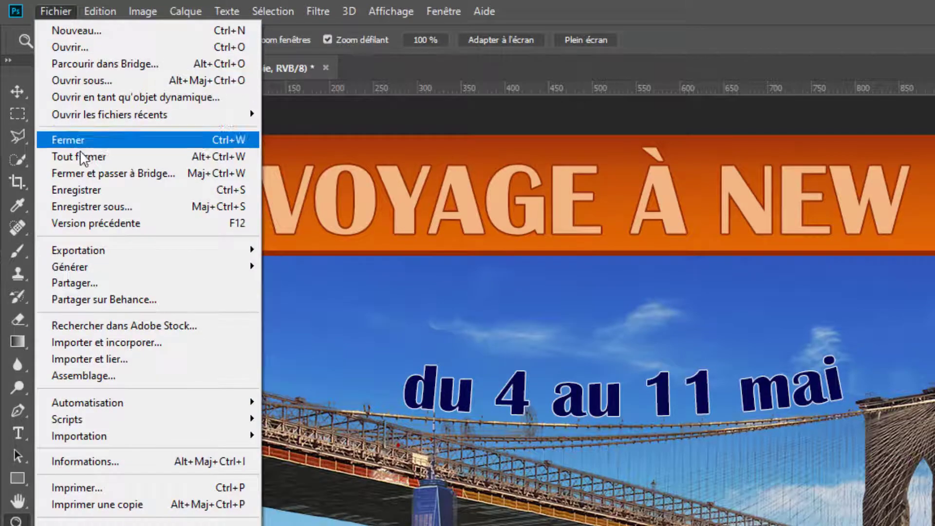
pyautogui.click(104, 208)
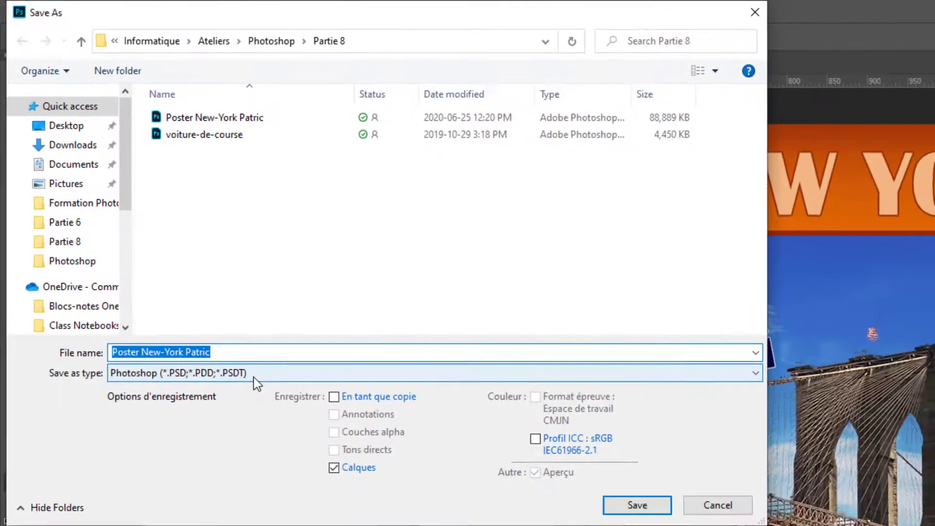
pyautogui.click(254, 375)
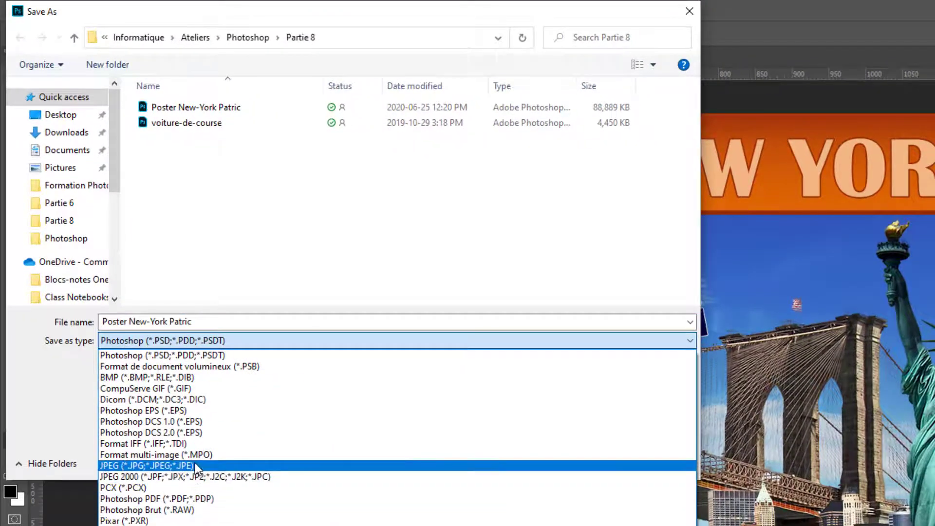
pyautogui.click(192, 465)
pyautogui.click(241, 40)
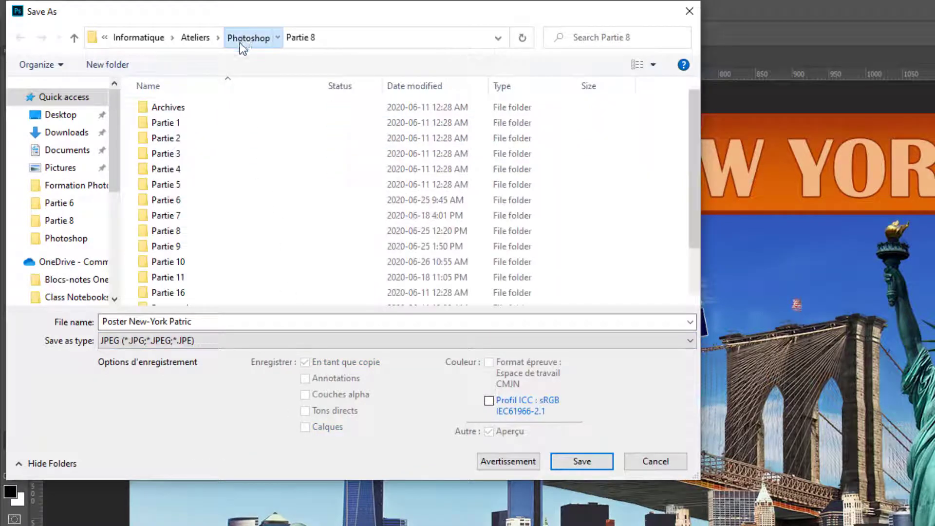
pyautogui.doubleClick(184, 263)
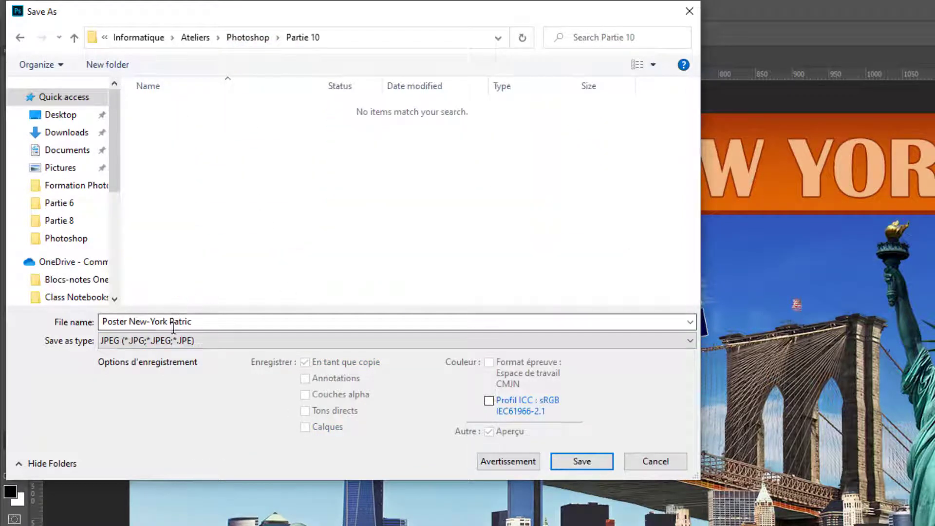
pyautogui.click(209, 320)
pyautogui.click(207, 321)
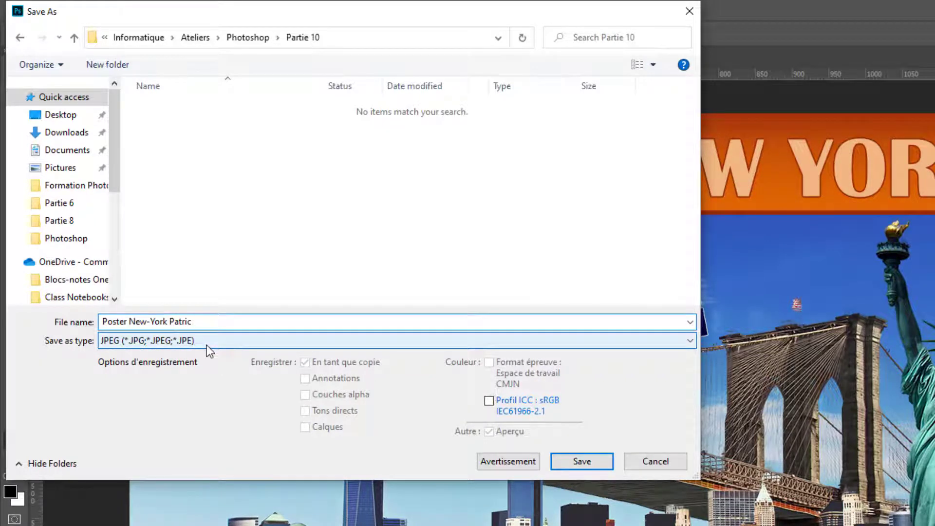
pyautogui.write('72')
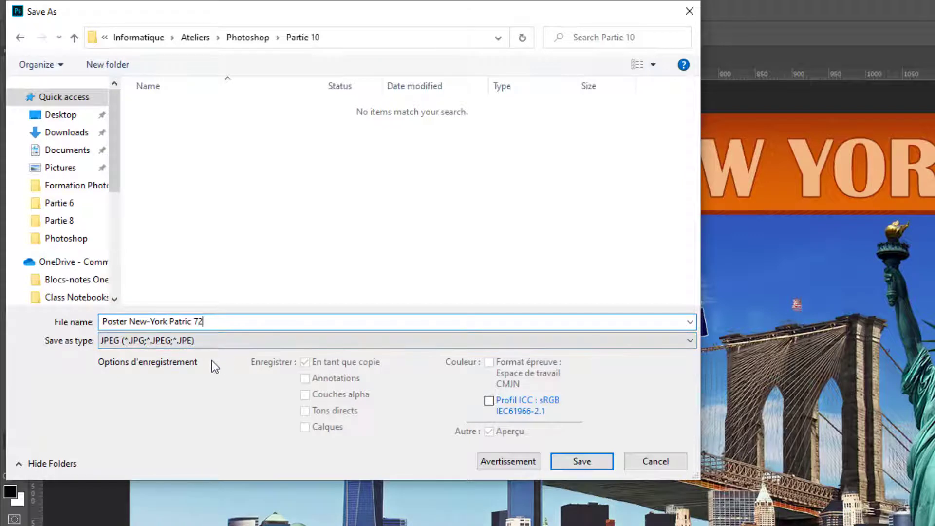
pyautogui.write('dpi')
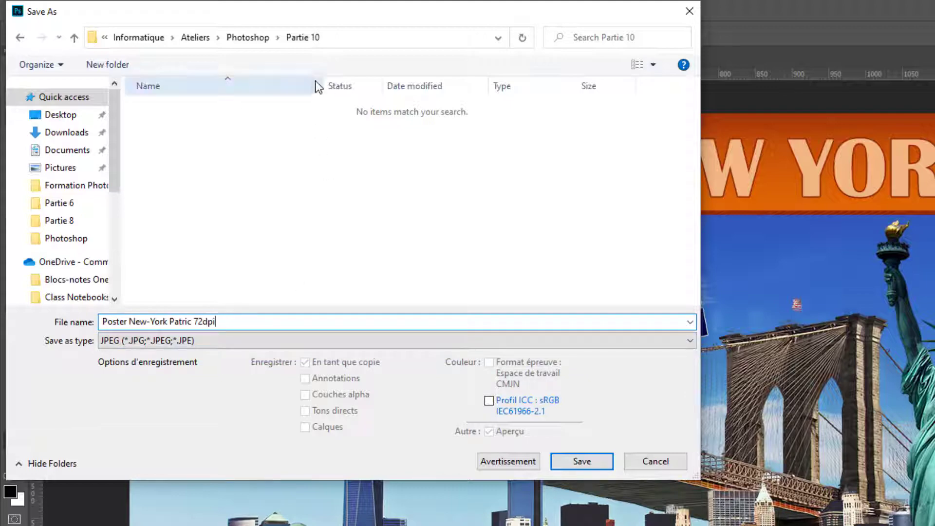
pyautogui.click(582, 461)
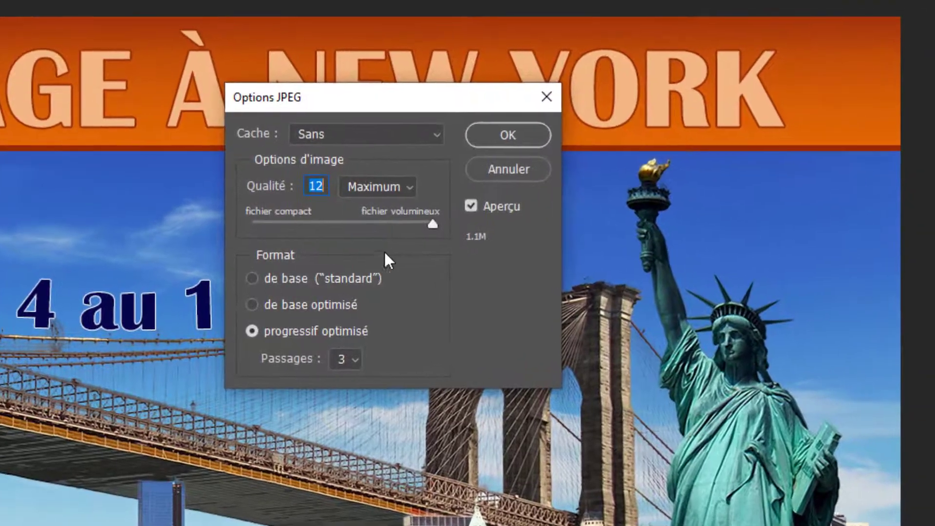
# Set the JPEG quality to 7 and finish exporting the 72 dpi version.
pyautogui.click(401, 225)
pyautogui.moveTo(401, 225); pyautogui.dragTo(370, 228)
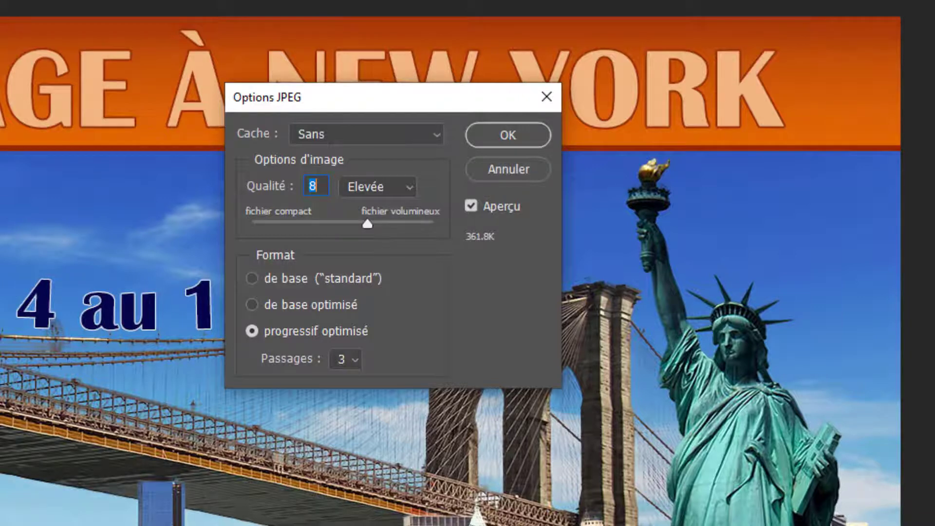
pyautogui.moveTo(366, 224); pyautogui.dragTo(350, 227)
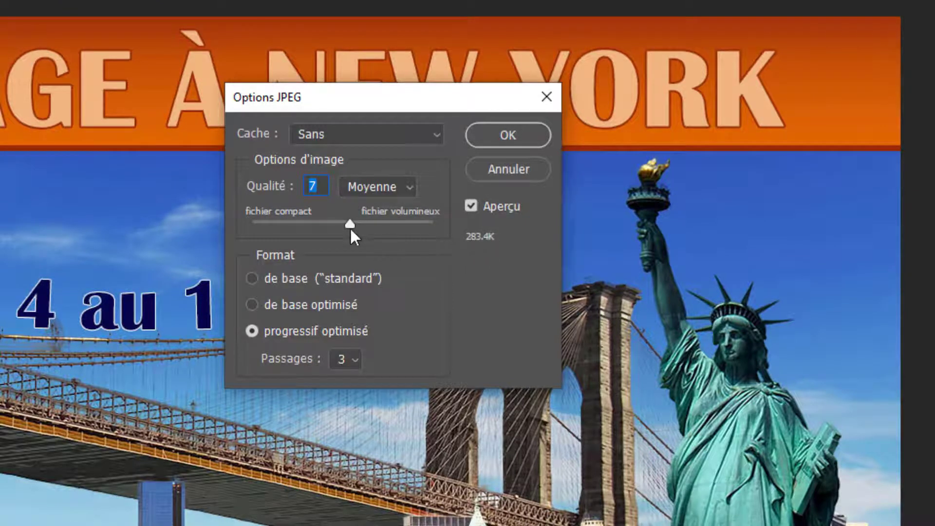
pyautogui.moveTo(349, 222); pyautogui.dragTo(350, 221)
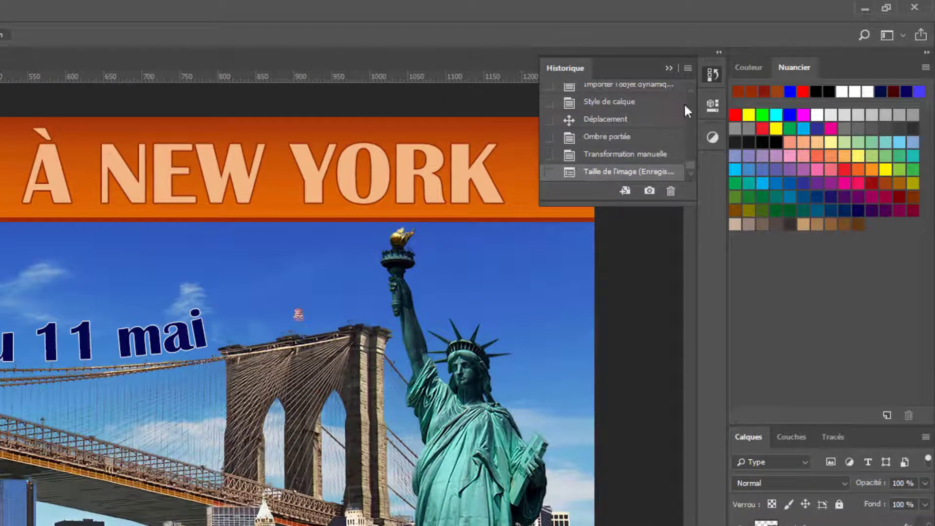
# Revert the poster to the Transformation manuelle history state, before the image size reduction.
pyautogui.click(604, 158)
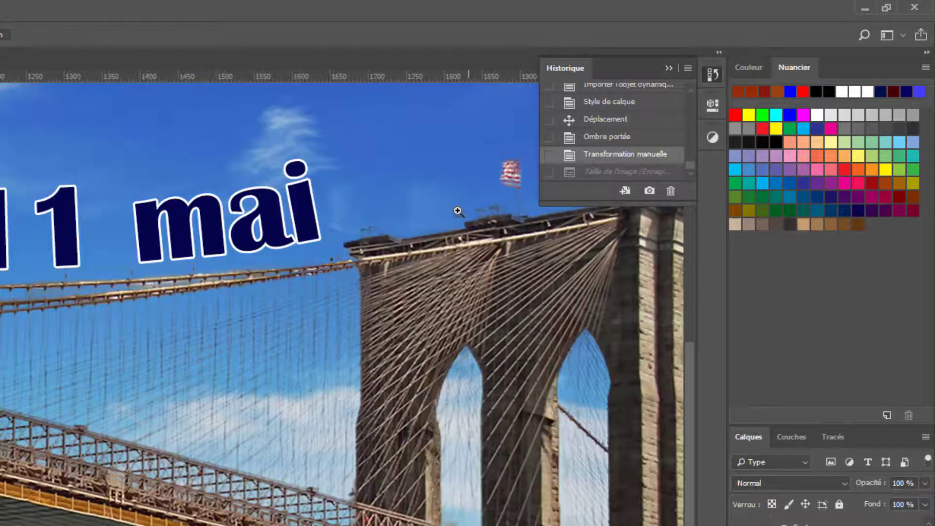
pyautogui.click(712, 75)
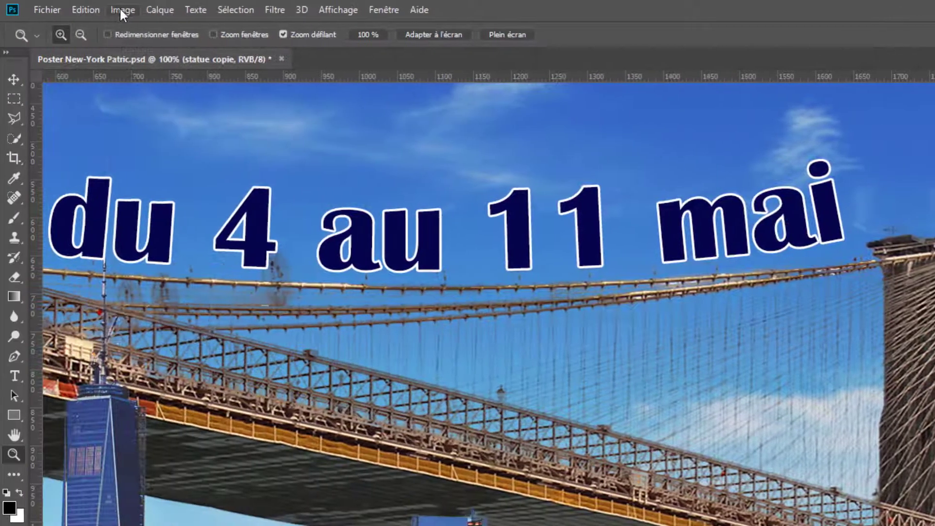
# Examine the poster's width, height and resolution in the image size settings with the units in inches, and leave them unapplied.
pyautogui.click(119, 7)
pyautogui.click(128, 124)
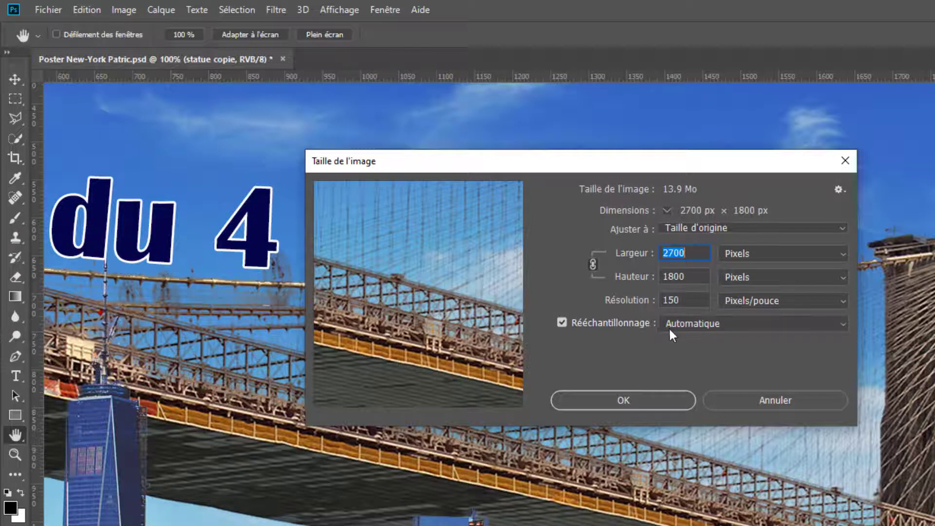
pyautogui.click(689, 304)
pyautogui.click(734, 254)
pyautogui.click(734, 294)
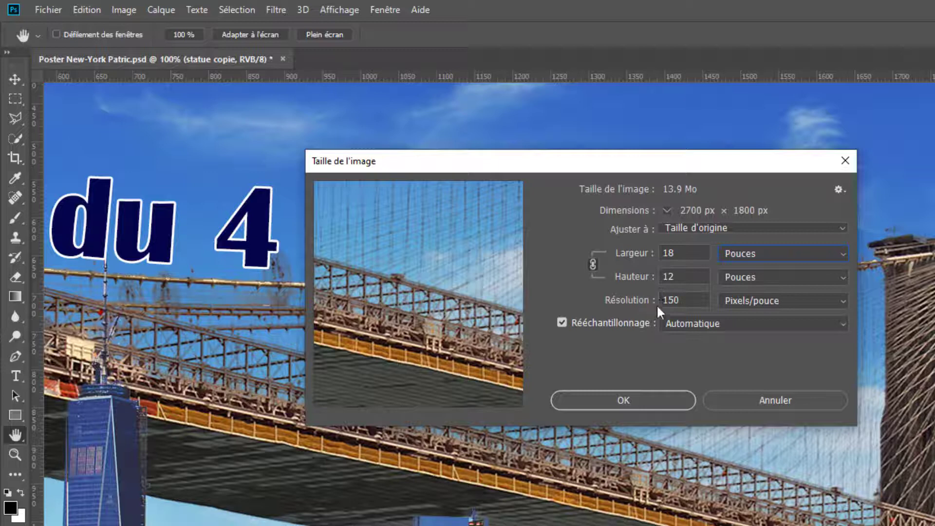
pyautogui.doubleClick(688, 301)
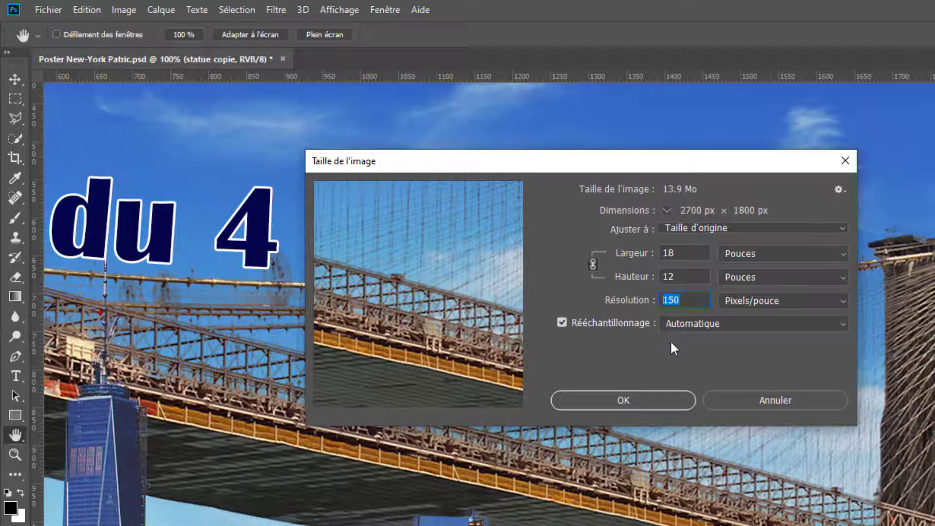
pyautogui.click(693, 301)
pyautogui.click(685, 277)
pyautogui.click(682, 252)
pyautogui.click(677, 280)
pyautogui.click(683, 301)
pyautogui.click(721, 398)
pyautogui.press('z')
# Save the full-size poster as a JPEG in the Partie 10 folder, appending 300dpi to the existing file name.
pyautogui.click(48, 10)
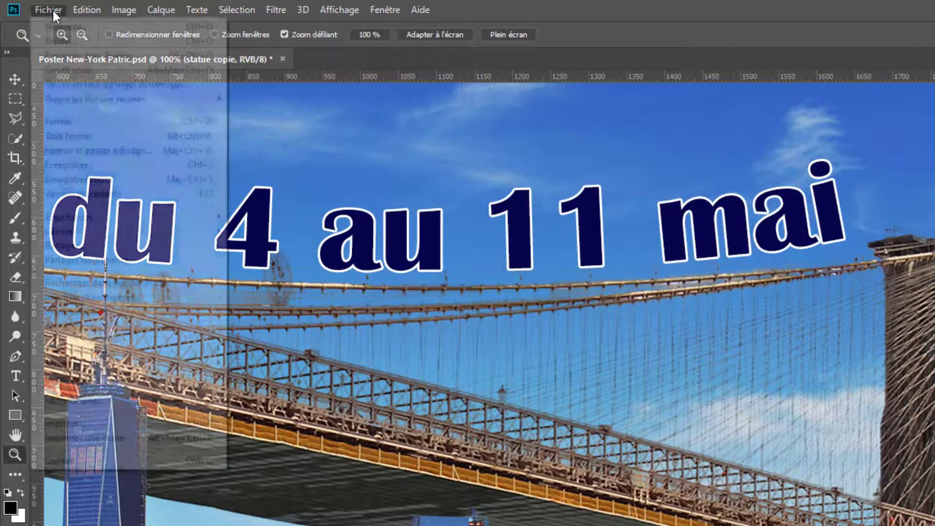
pyautogui.click(112, 179)
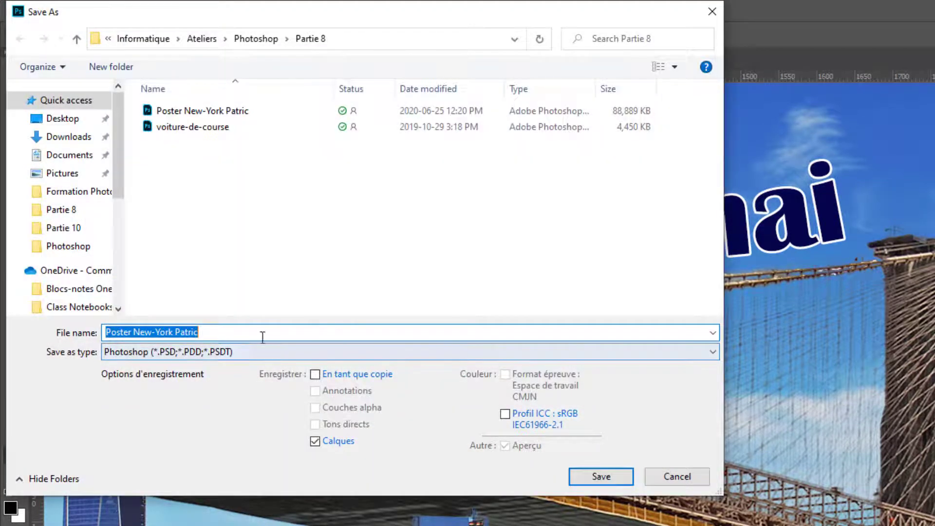
pyautogui.click(227, 351)
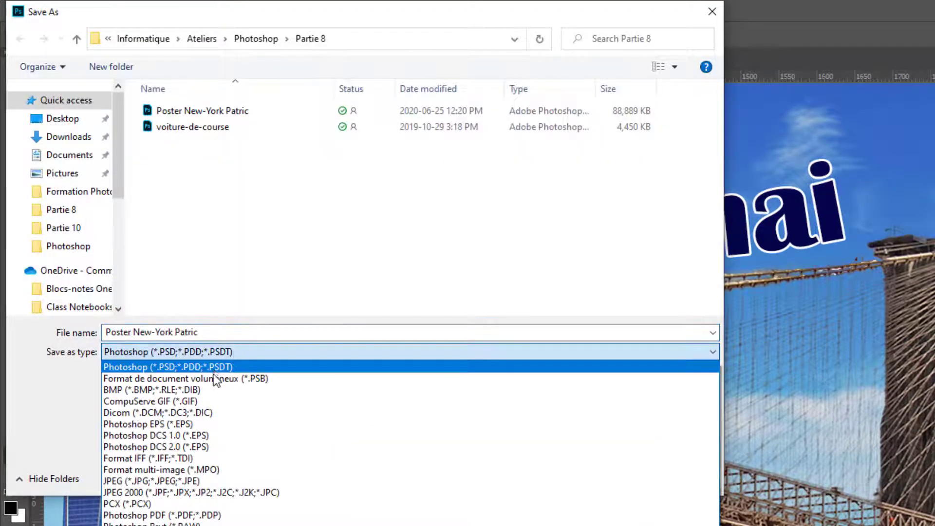
pyautogui.click(175, 480)
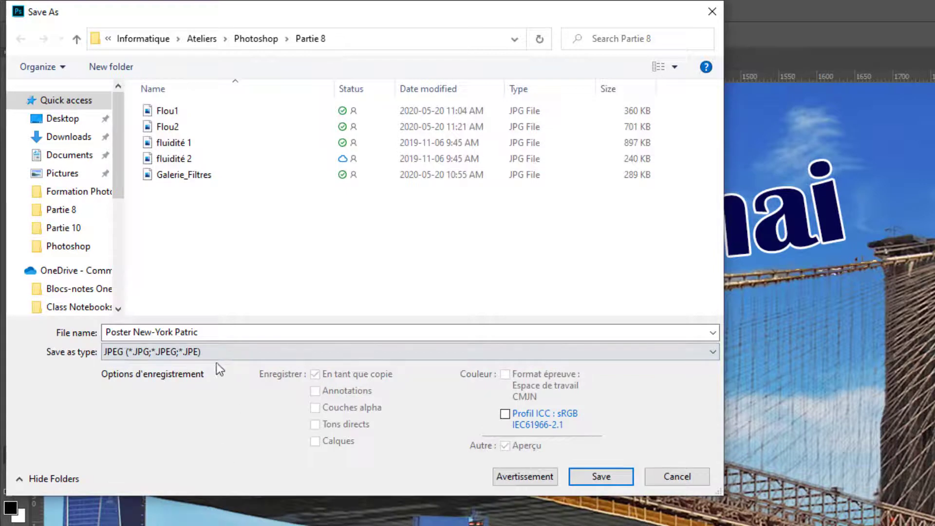
pyautogui.click(253, 39)
pyautogui.doubleClick(197, 268)
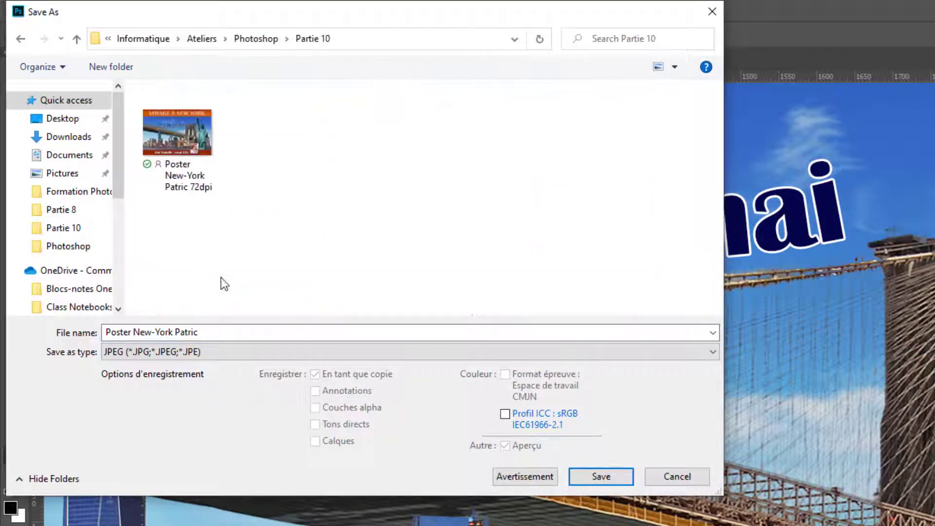
pyautogui.click(221, 331)
pyautogui.click(221, 331)
pyautogui.write('300')
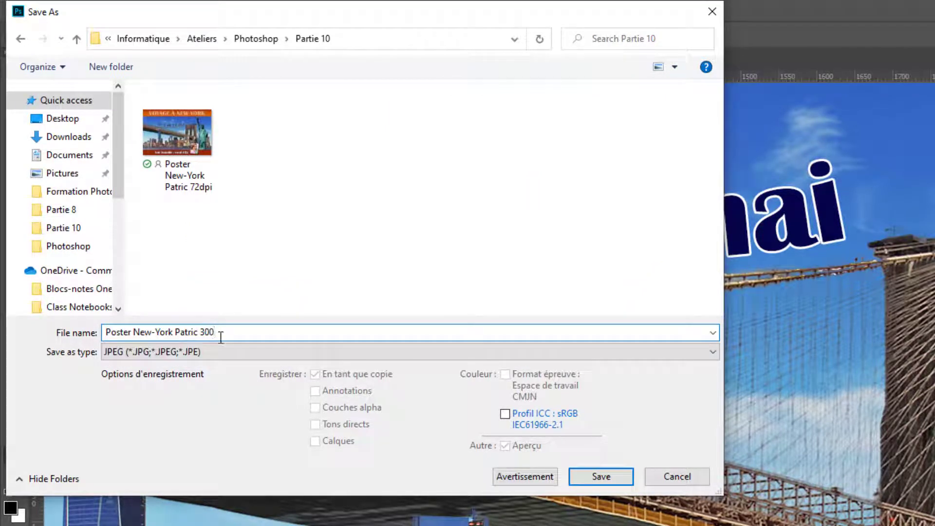
pyautogui.write('dpi')
pyautogui.click(586, 475)
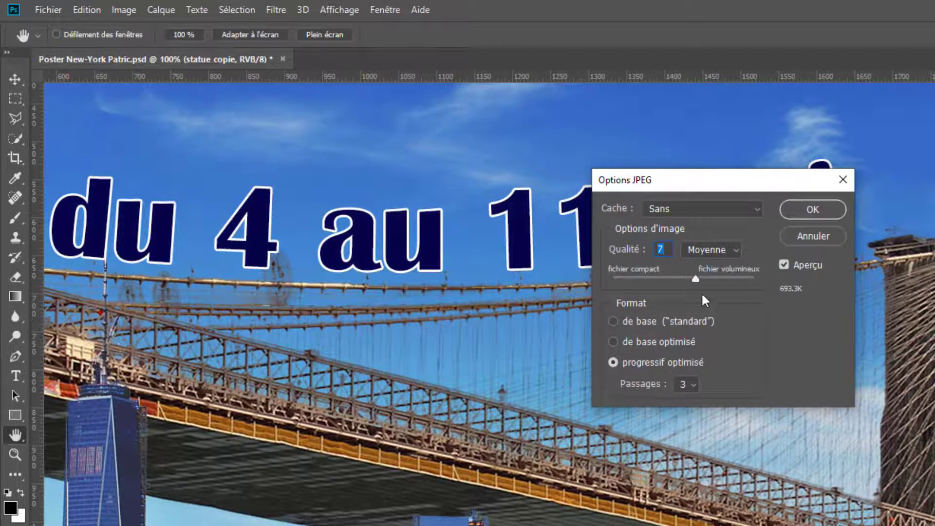
# Raise the JPEG quality to the largest-file end of the scale and finish exporting the 300dpi version.
pyautogui.moveTo(696, 278); pyautogui.dragTo(787, 278)
pyautogui.click(804, 210)
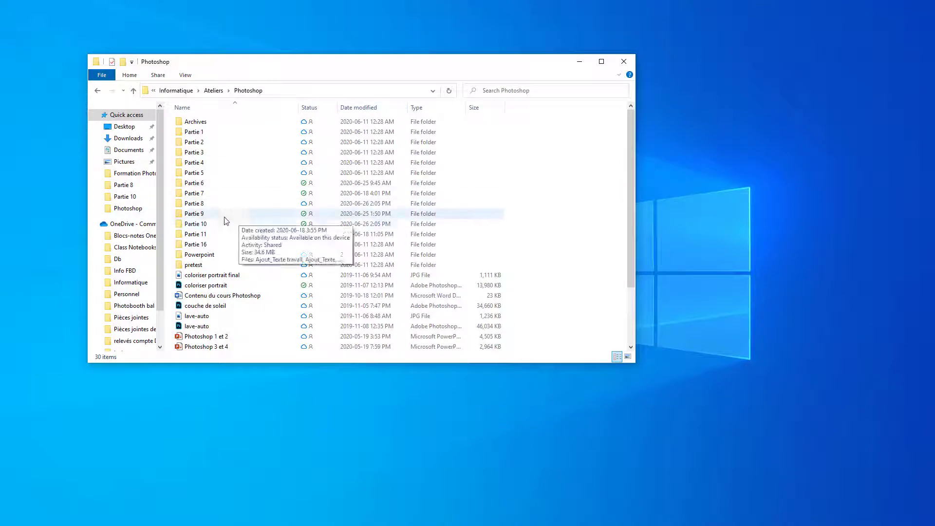
# Switch to File Explorer, view the exported 72dpi poster from the Partie 10 folder, and close it.
pyautogui.doubleClick(222, 222)
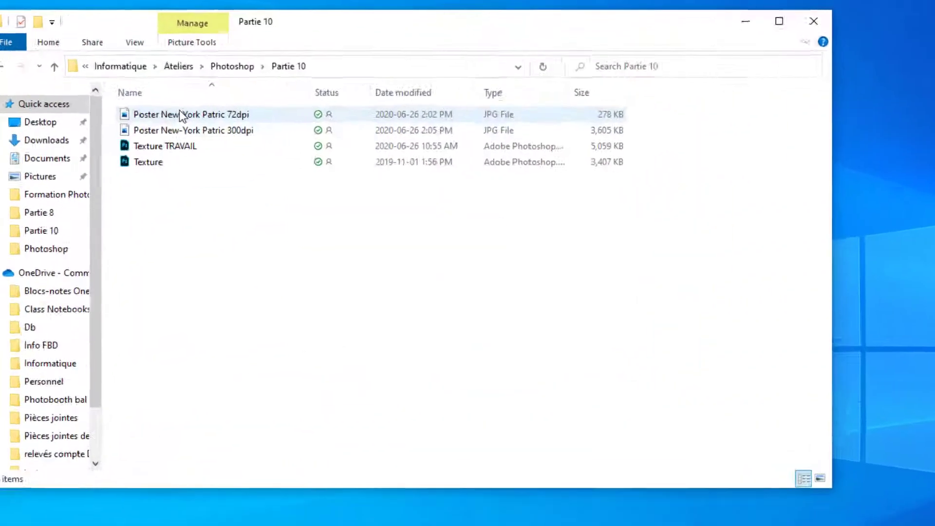
pyautogui.click(215, 122)
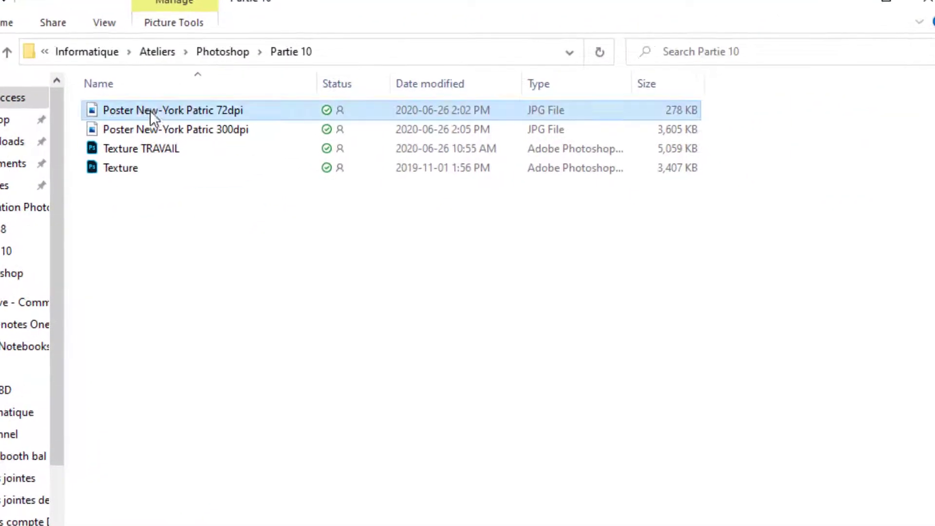
pyautogui.doubleClick(112, 110)
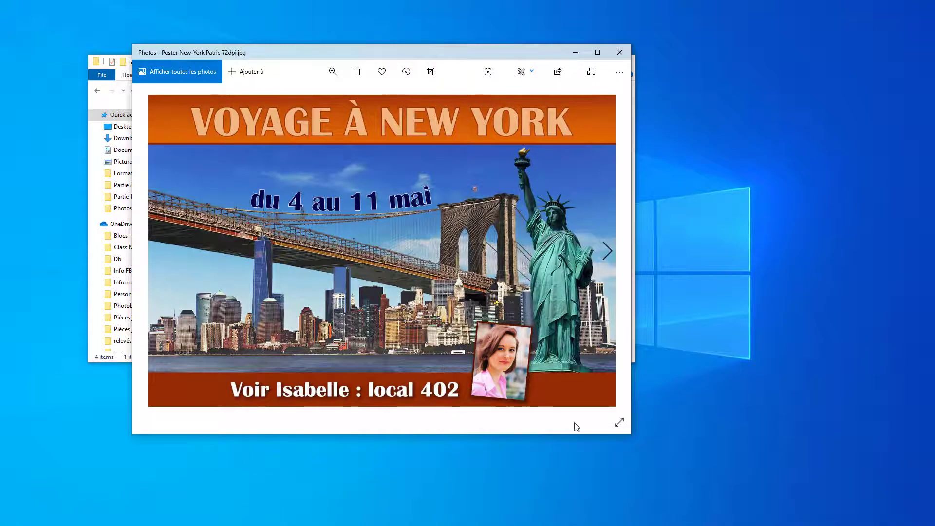
pyautogui.click(620, 49)
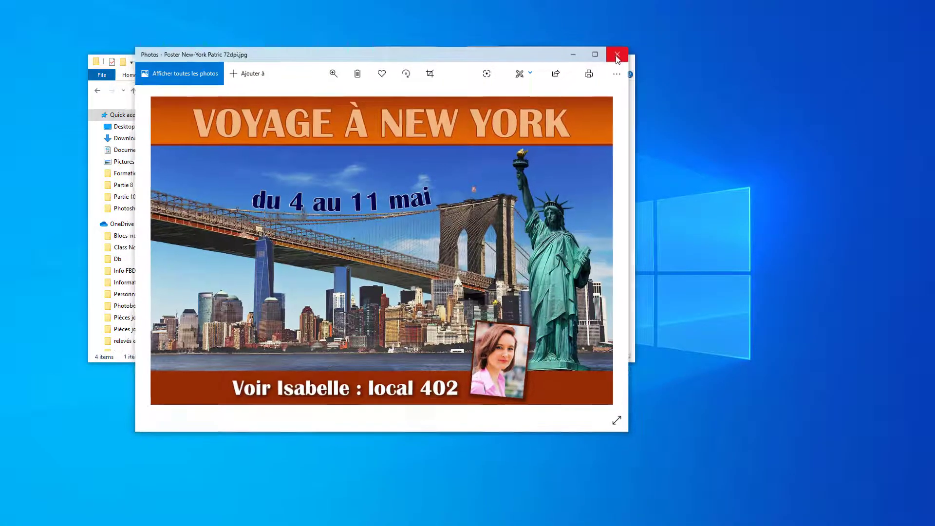
# View the exported 300dpi poster, close it, and select the 72dpi file for comparison in the Partie 10 folder.
pyautogui.doubleClick(223, 131)
pyautogui.moveTo(435, 50); pyautogui.dragTo(459, 44)
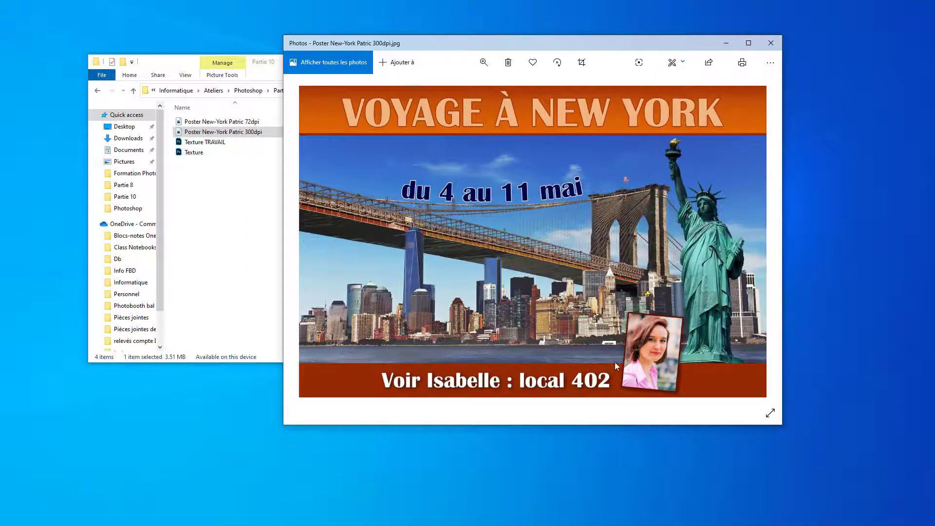
pyautogui.click(772, 44)
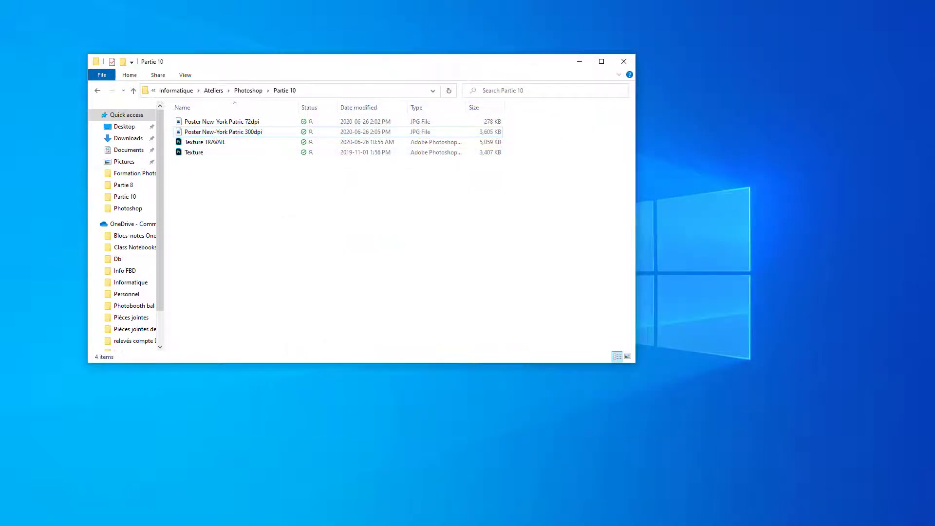
pyautogui.click(222, 122)
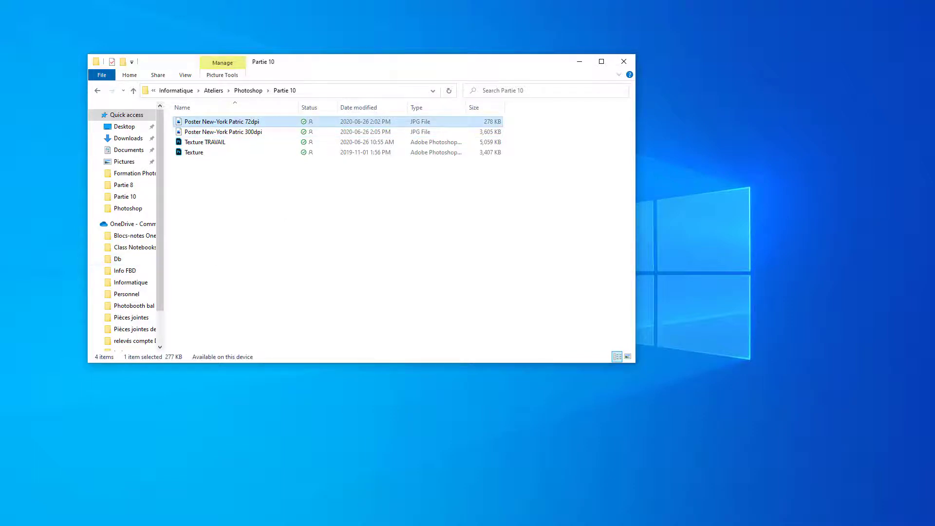